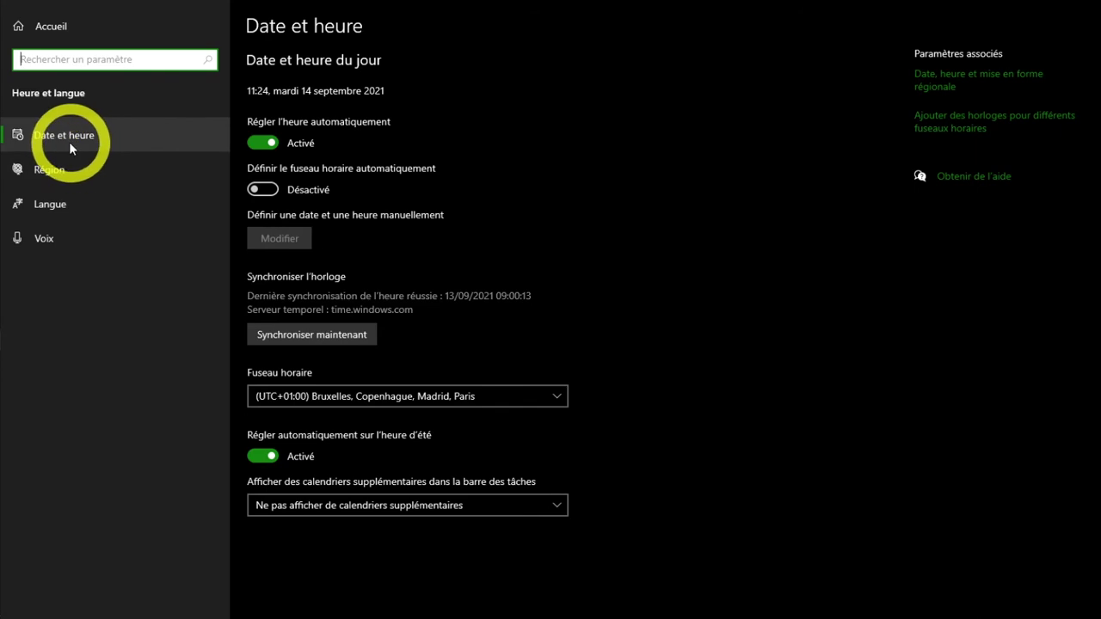
# Open the Région settings under Heure et langue
pyautogui.click(79, 172)
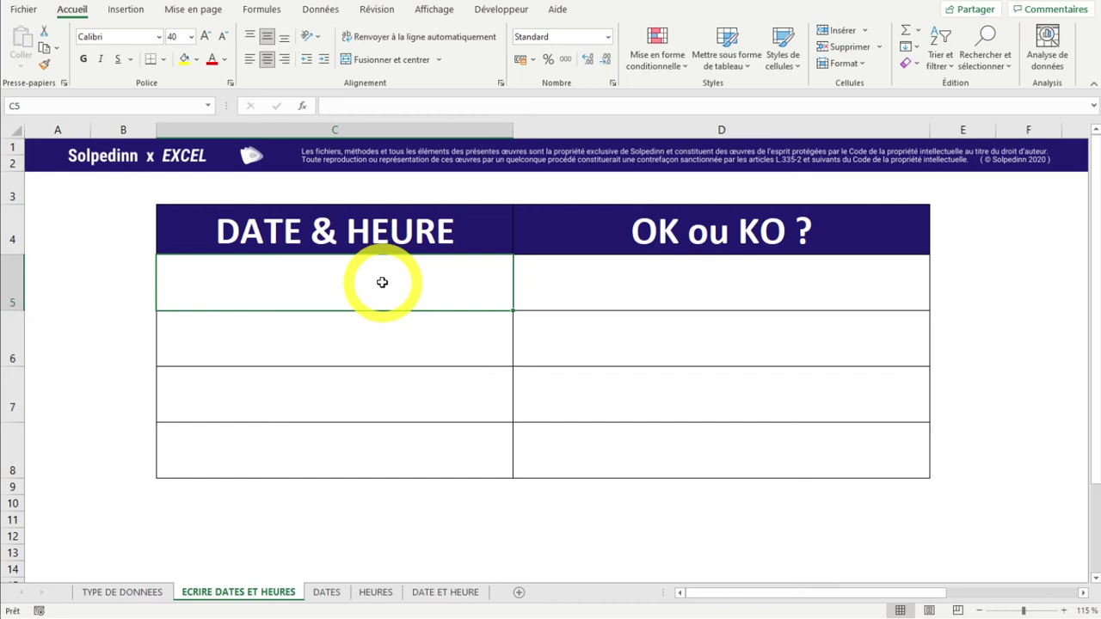
# In the ECRIRE DATES ET HEURES sheet of Excel, enter the date 14/09/2021 in cell C5
pyautogui.write('14')
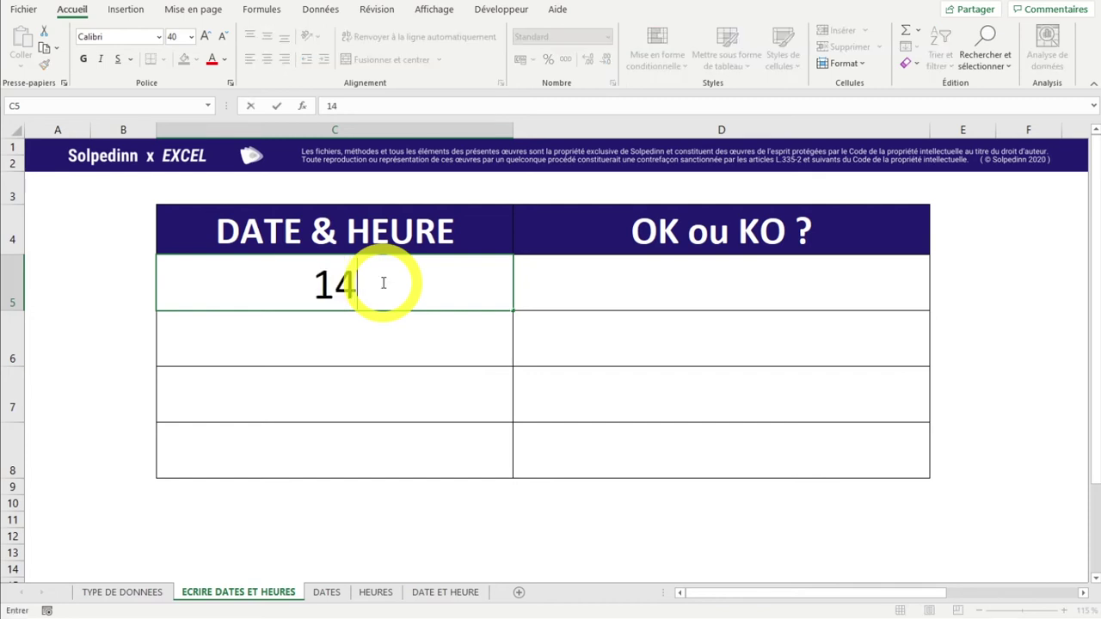
pyautogui.write('/09/')
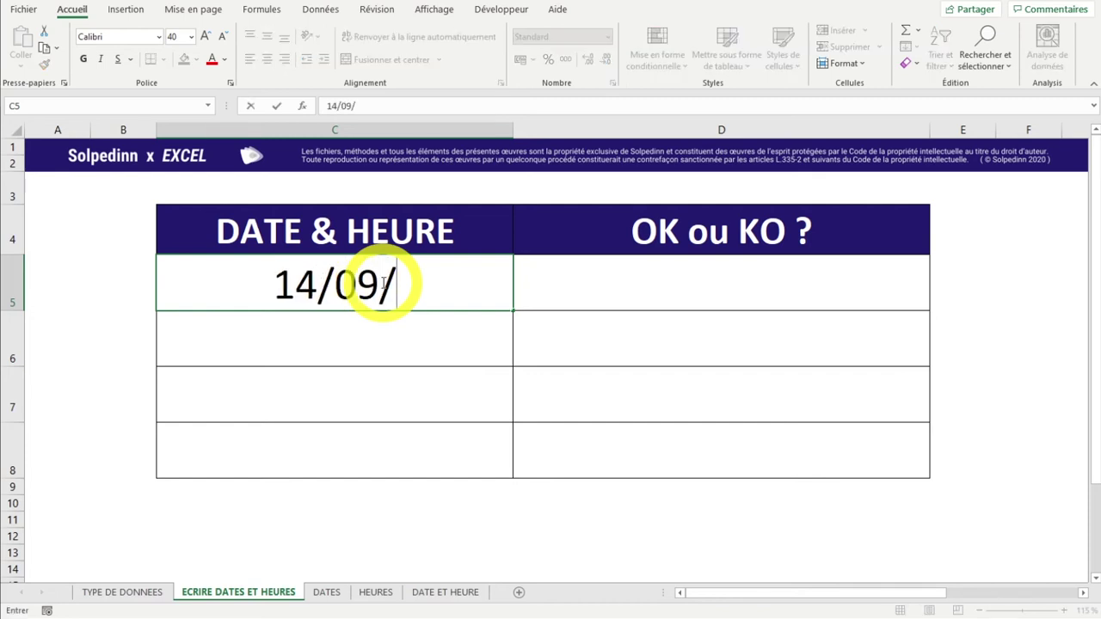
pyautogui.write('2021')
# Enter the verdict KO for the first date in cell D5
pyautogui.click(665, 303)
pyautogui.write('K')
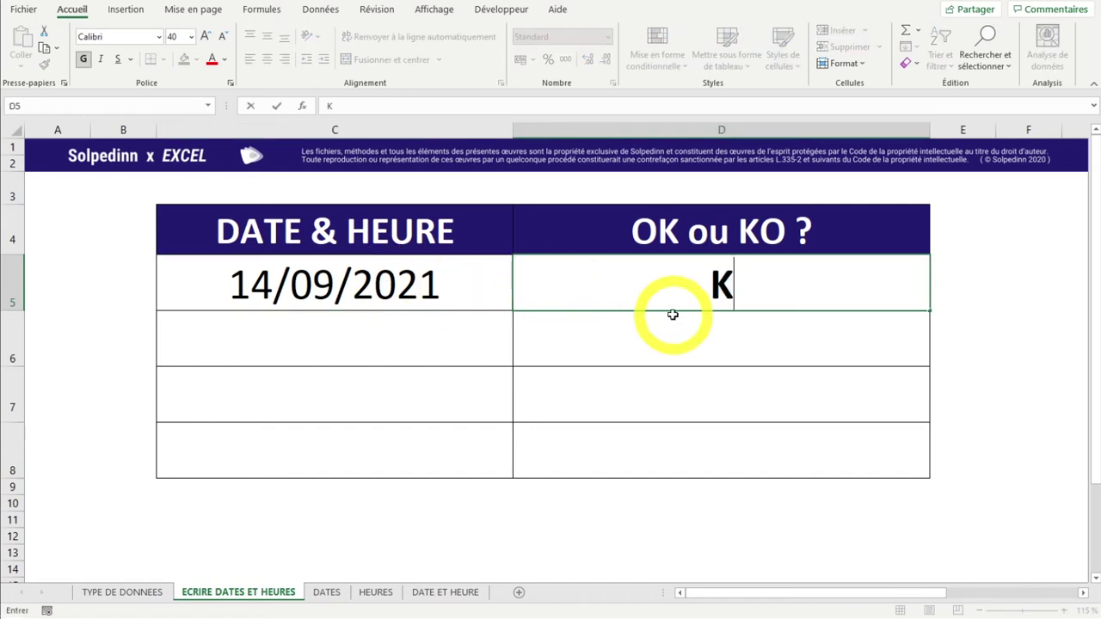
pyautogui.press('Left')
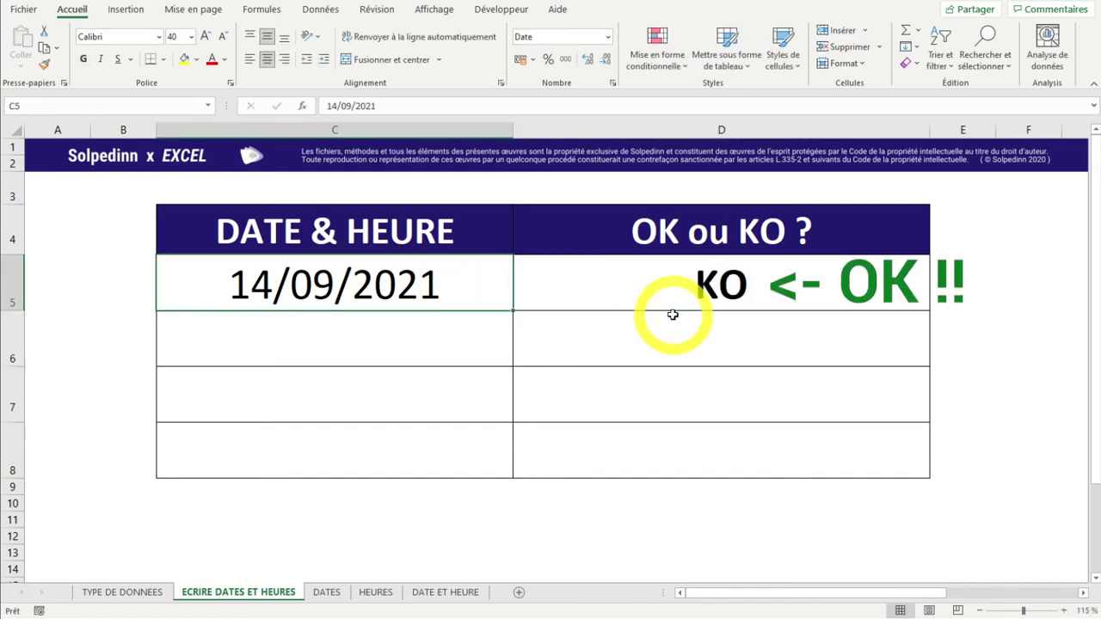
# Compare the number format of the date in C5 with that of the empty cell C6
pyautogui.click(715, 277)
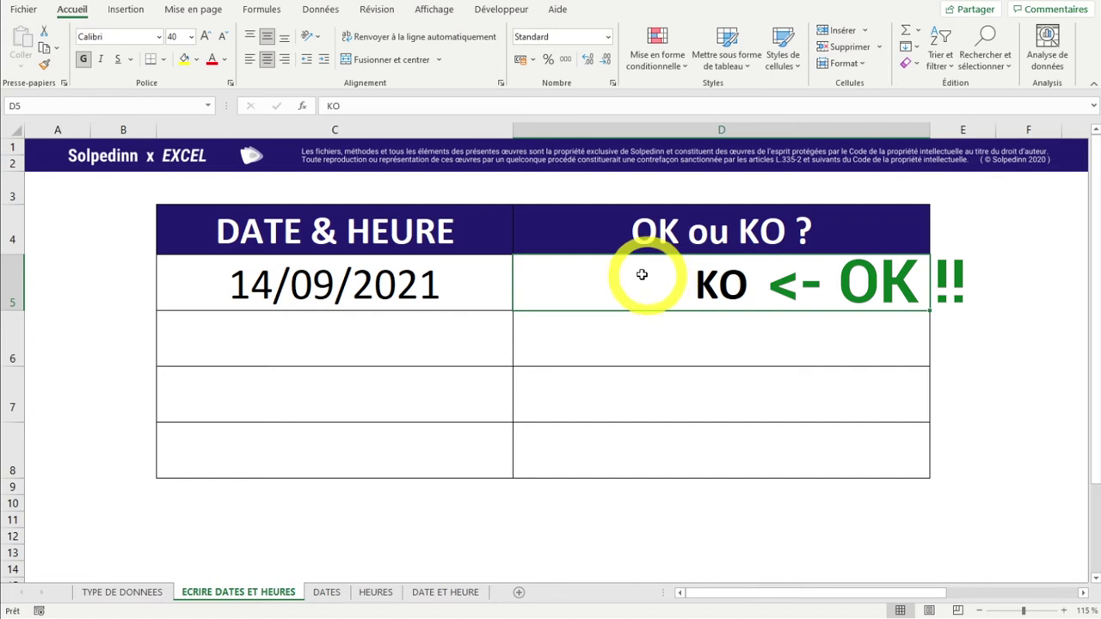
pyautogui.click(301, 288)
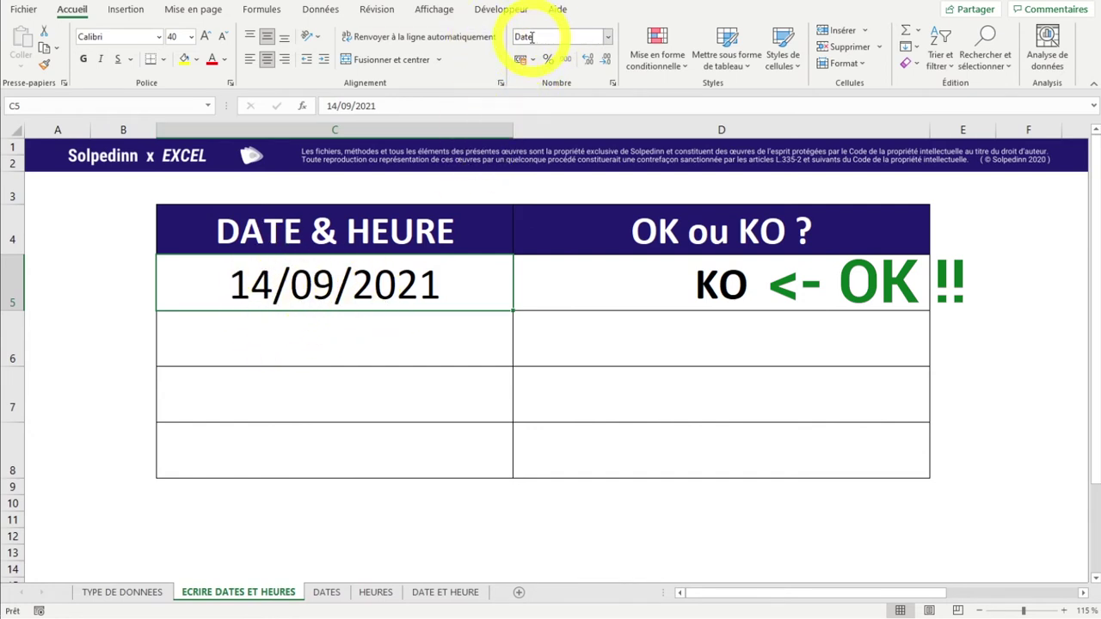
pyautogui.click(350, 348)
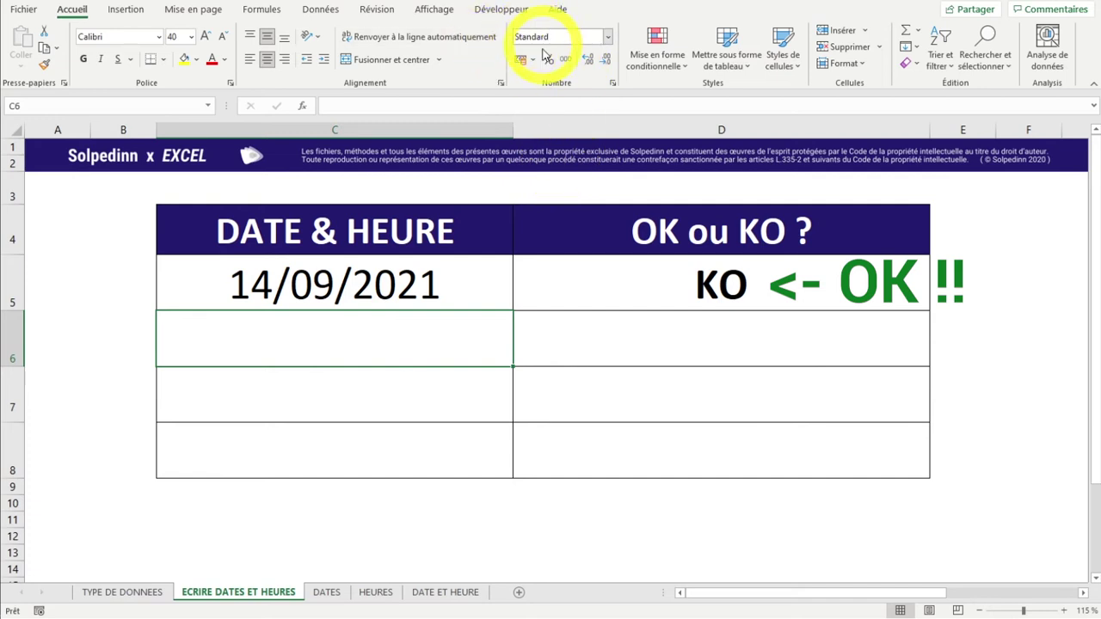
pyautogui.click(240, 283)
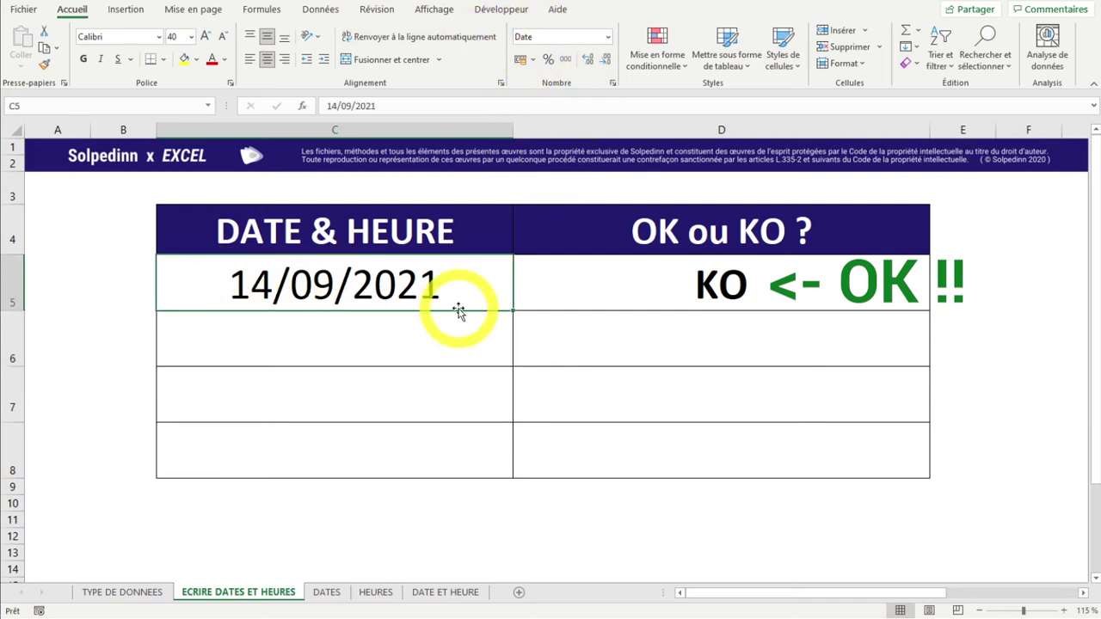
# Enter the date in year-first order, 2021/09/14, in cell C6
pyautogui.click(335, 337)
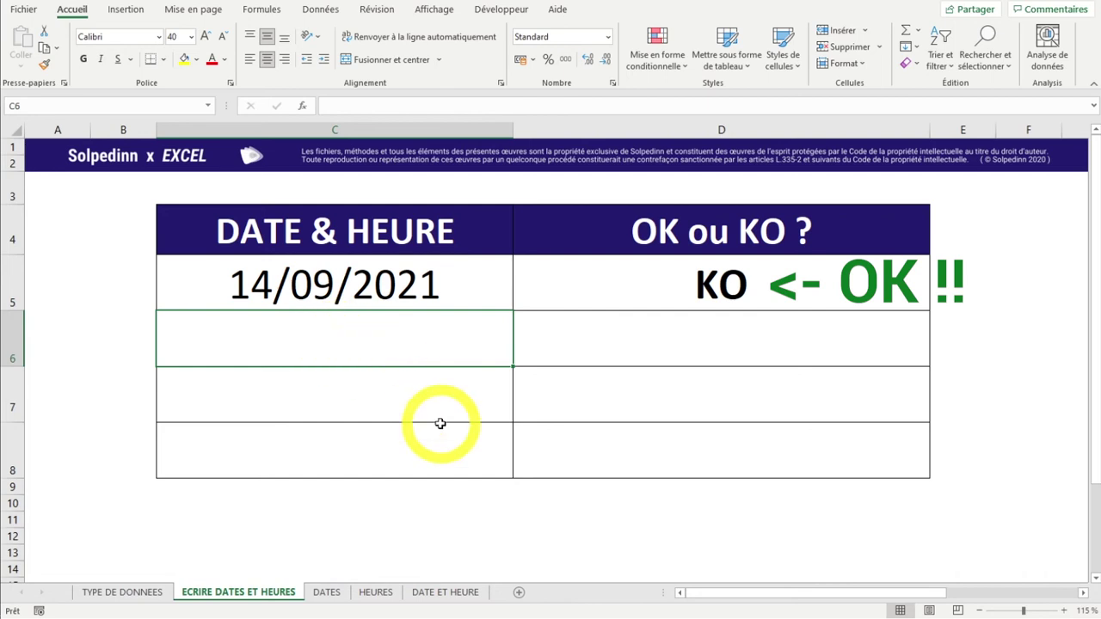
pyautogui.write('2021/09/14')
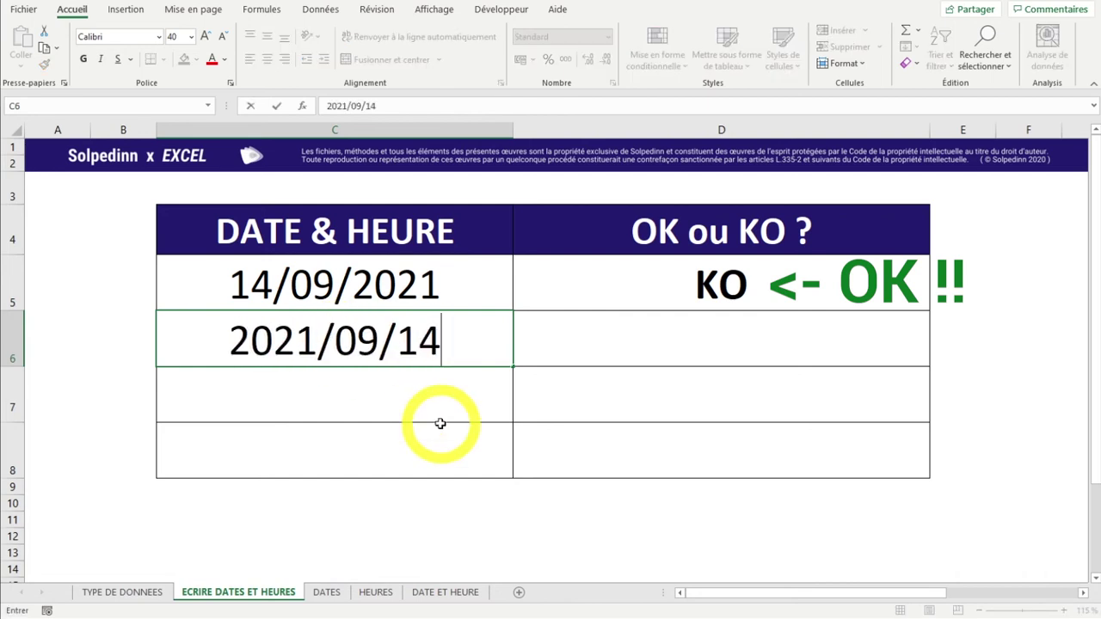
pyautogui.hotkey('ctrl', 'Return')
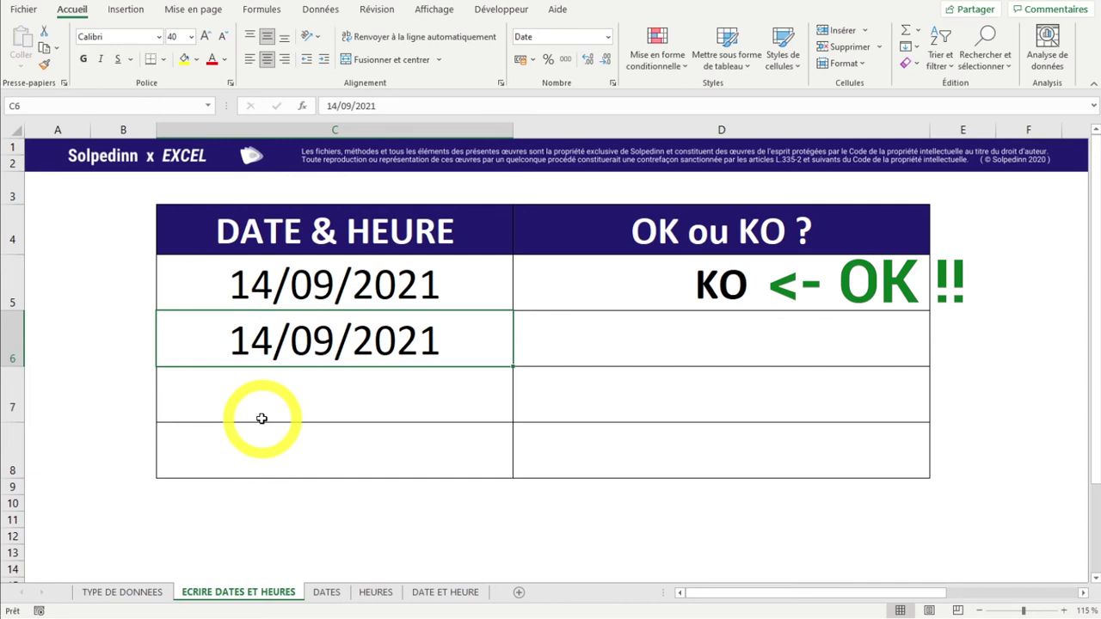
# Enter the time 13:56 in cell C7 and reselect that cell
pyautogui.click(424, 393)
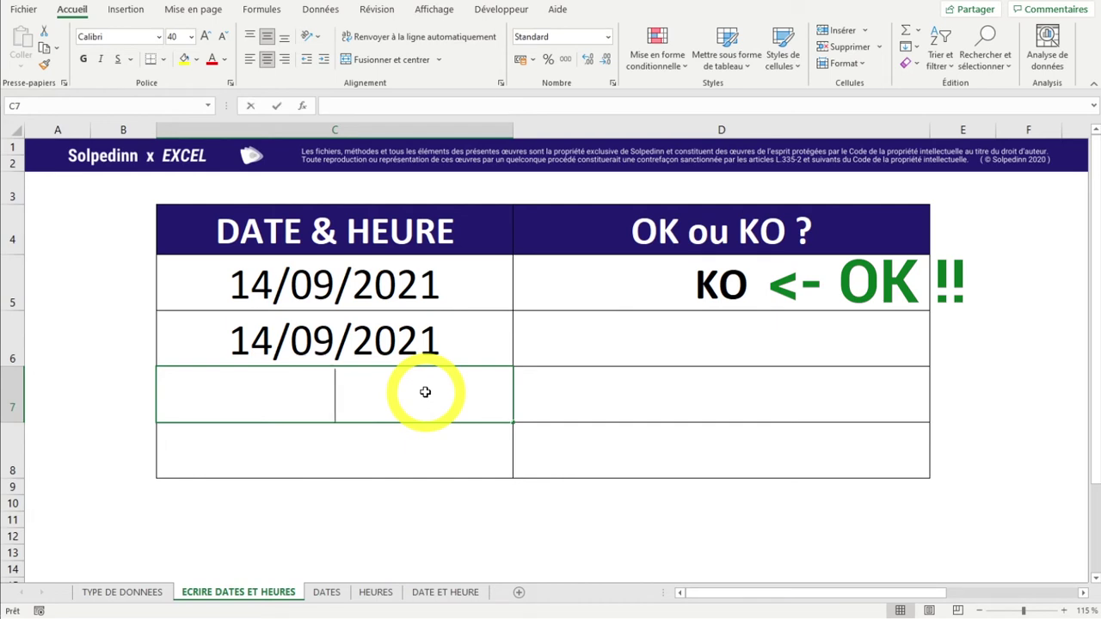
pyautogui.write('13:5')
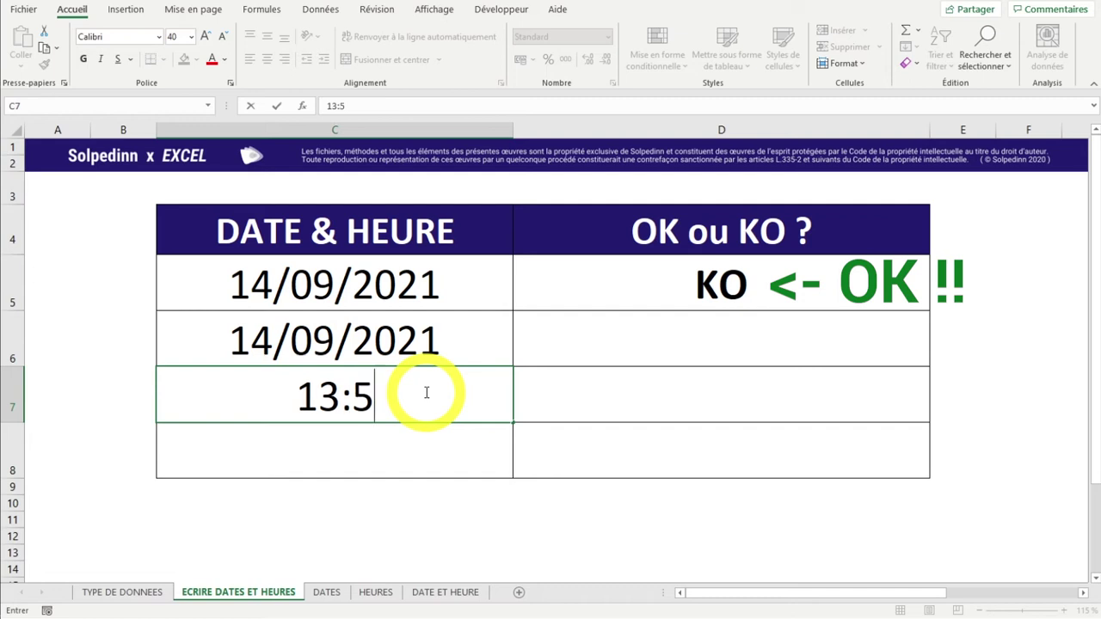
pyautogui.press('Return')
pyautogui.click(425, 392)
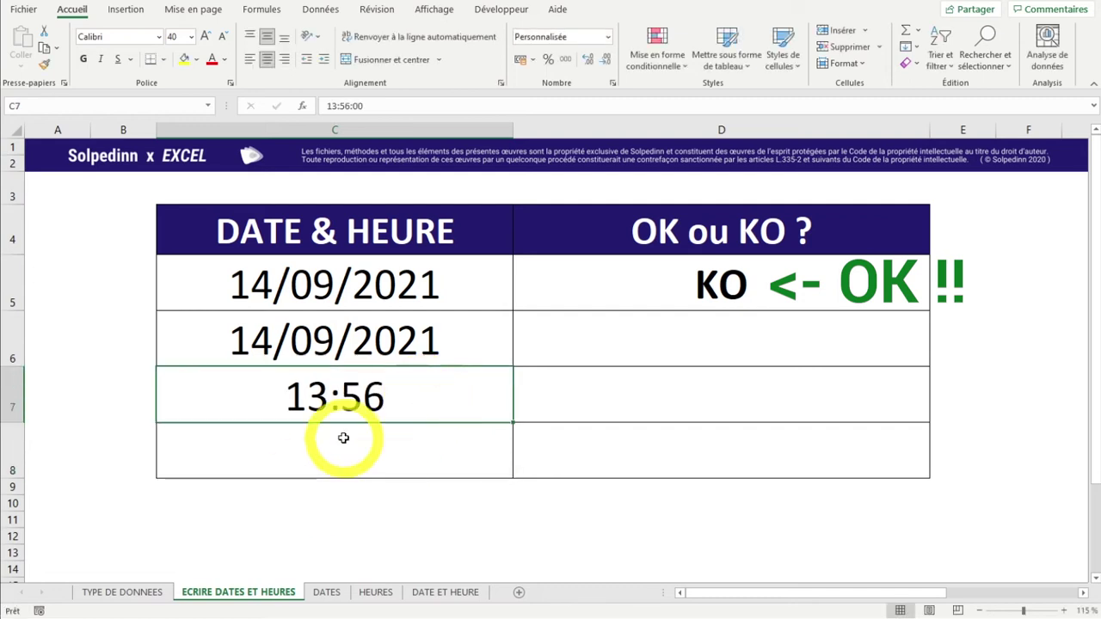
# Enter the verdict OK for the first three entries, in cells D5, D6 and D7
pyautogui.click(743, 331)
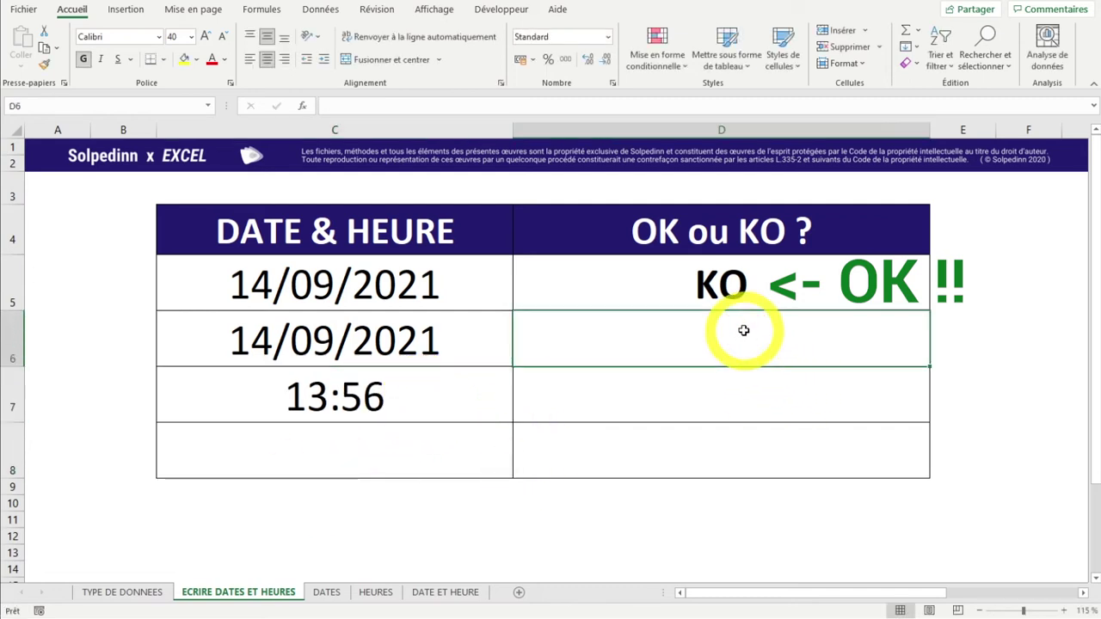
pyautogui.press('Up')
pyautogui.write('OK')
pyautogui.press('Return')
pyautogui.write('OK')
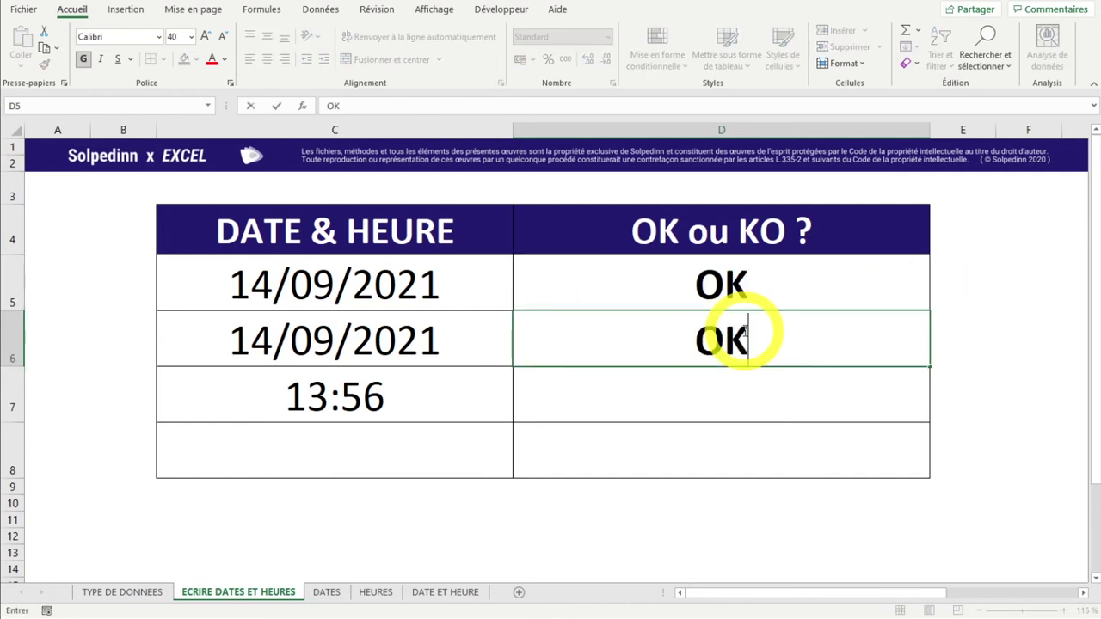
pyautogui.press('Return')
pyautogui.write('OK')
pyautogui.press('Return')
pyautogui.moveTo(762, 275); pyautogui.dragTo(337, 401)
pyautogui.click(344, 401)
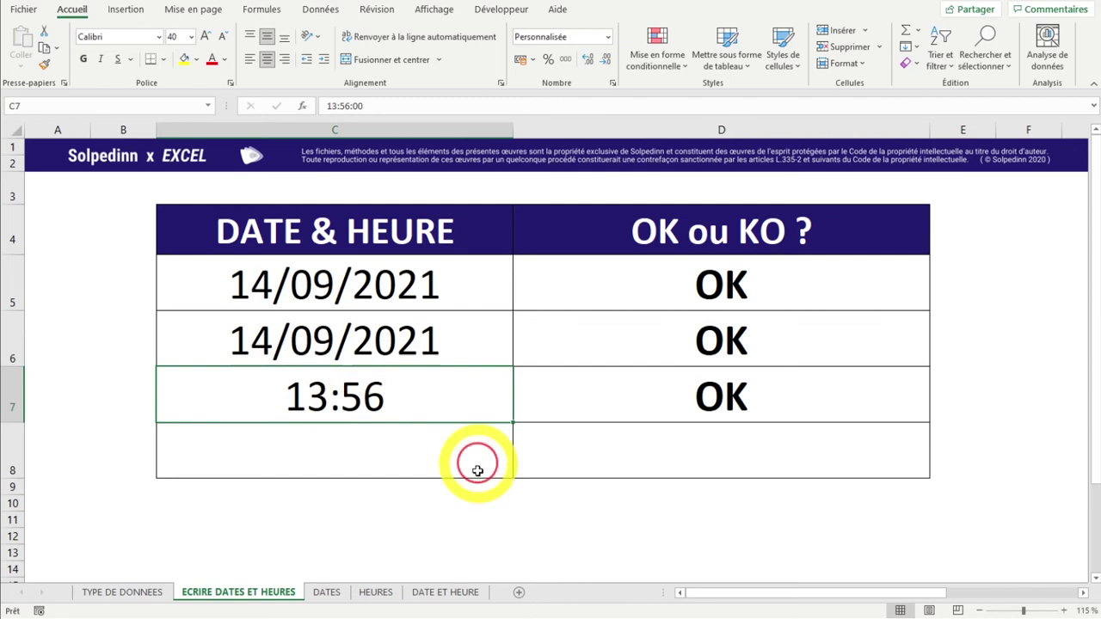
# Fill row 8 with the verdict KO in D8 and the time written as 13h56 in C8
pyautogui.click(700, 451)
pyautogui.write('KO')
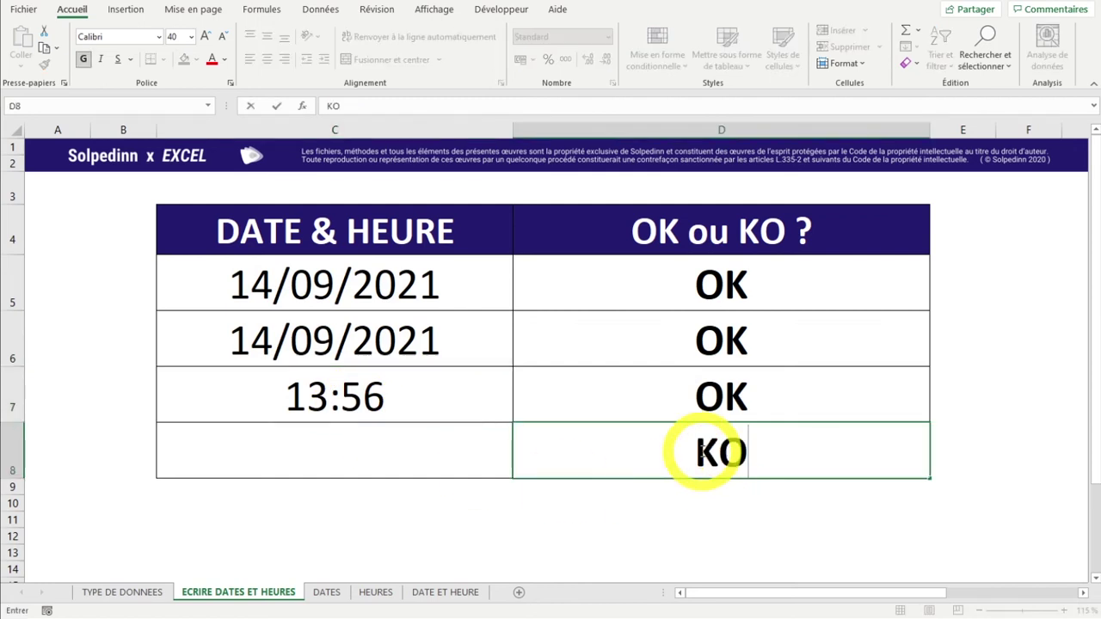
pyautogui.press('Left')
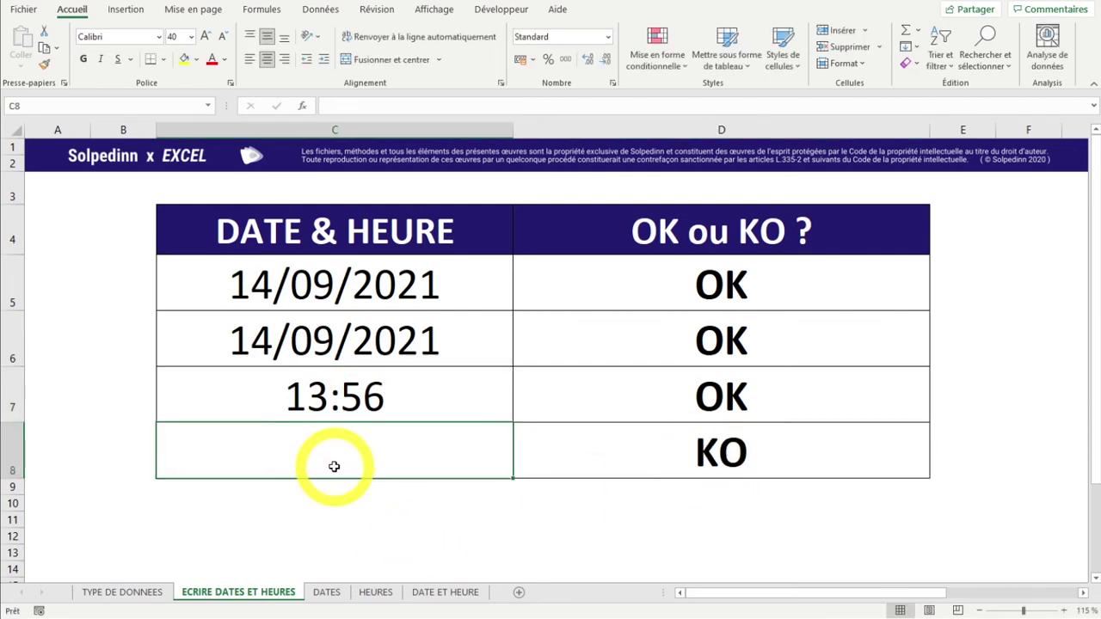
pyautogui.write('13h56')
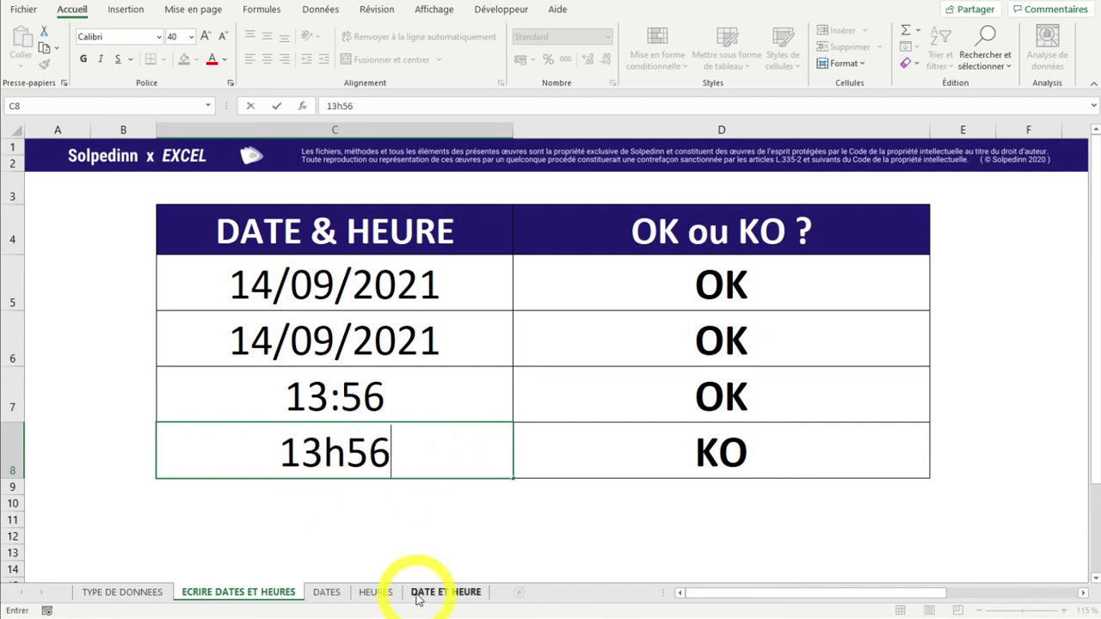
pyautogui.hotkey('ctrl', 'Return')
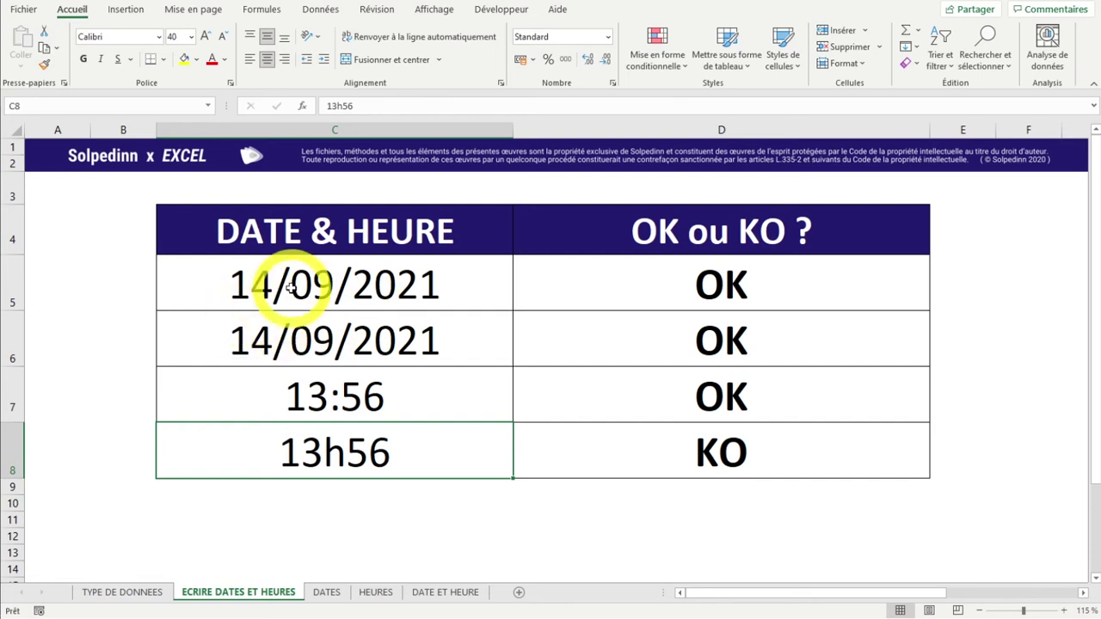
# Replace the content of C8 with the hyphenated date 14-09-2021
pyautogui.write('14-')
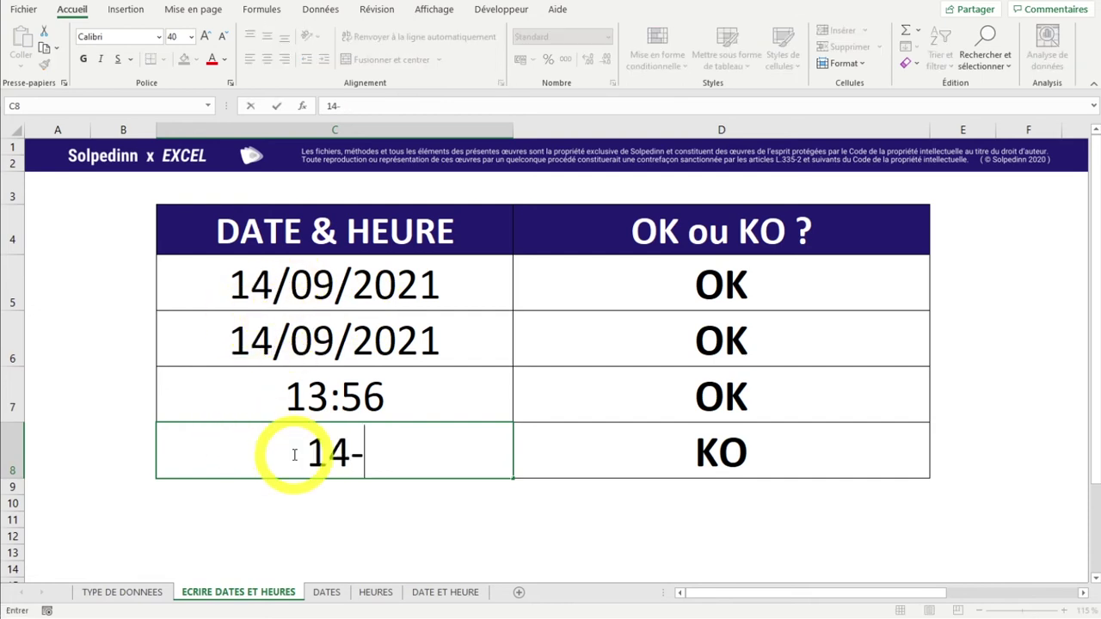
pyautogui.write('09-2021')
pyautogui.press('Return')
pyautogui.click(294, 456)
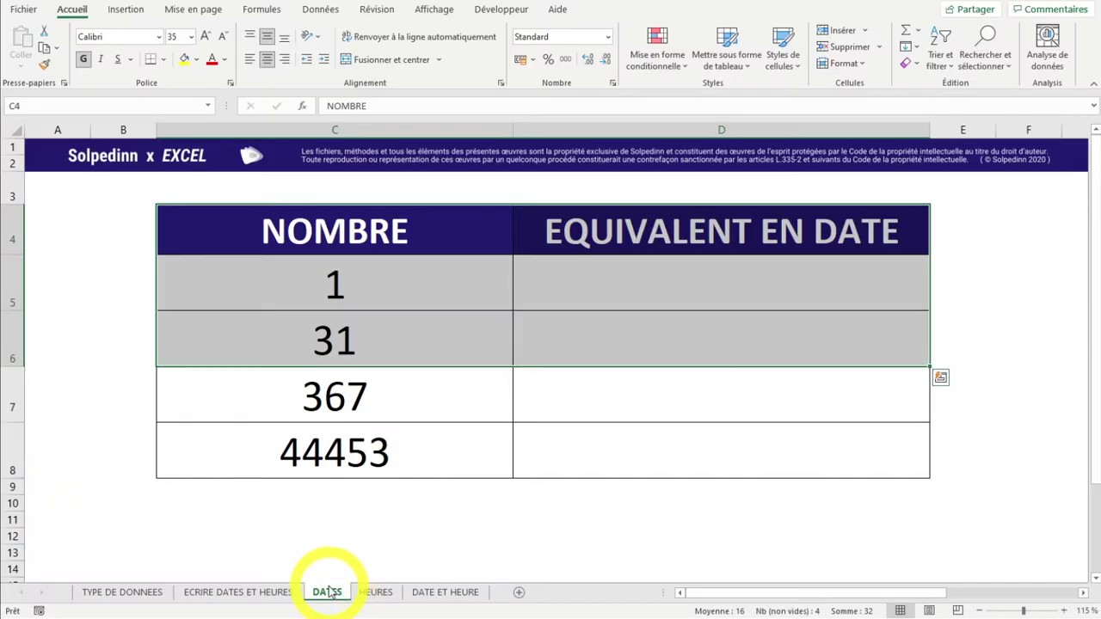
# Examine the numbers in the NOMBRE column of the DATES sheet, C5 to C8
pyautogui.click(390, 276)
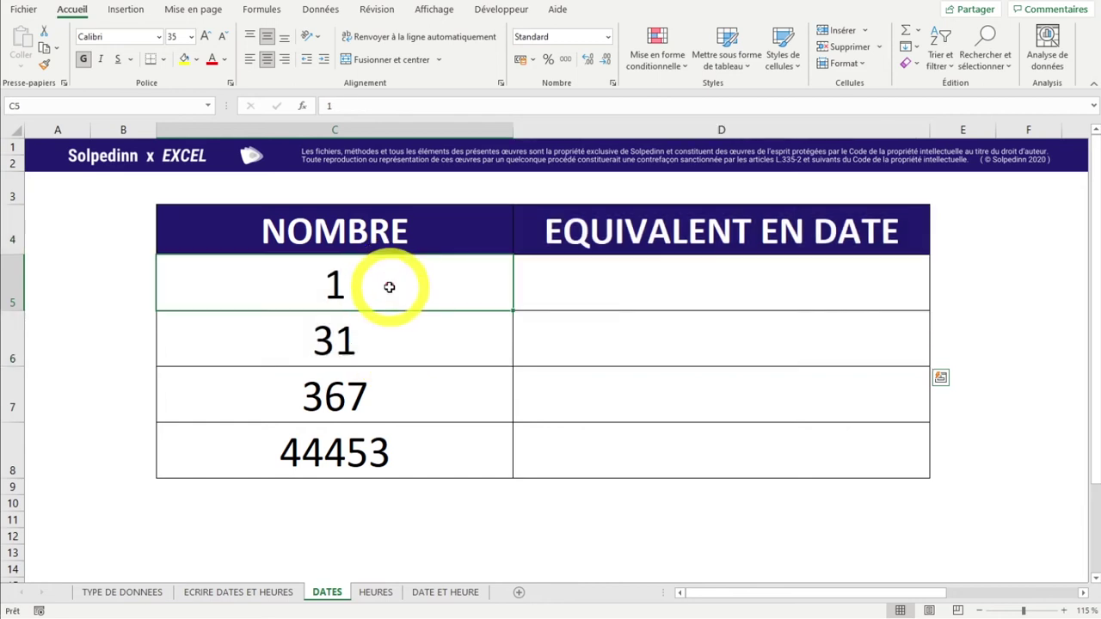
pyautogui.moveTo(352, 336); pyautogui.dragTo(338, 450)
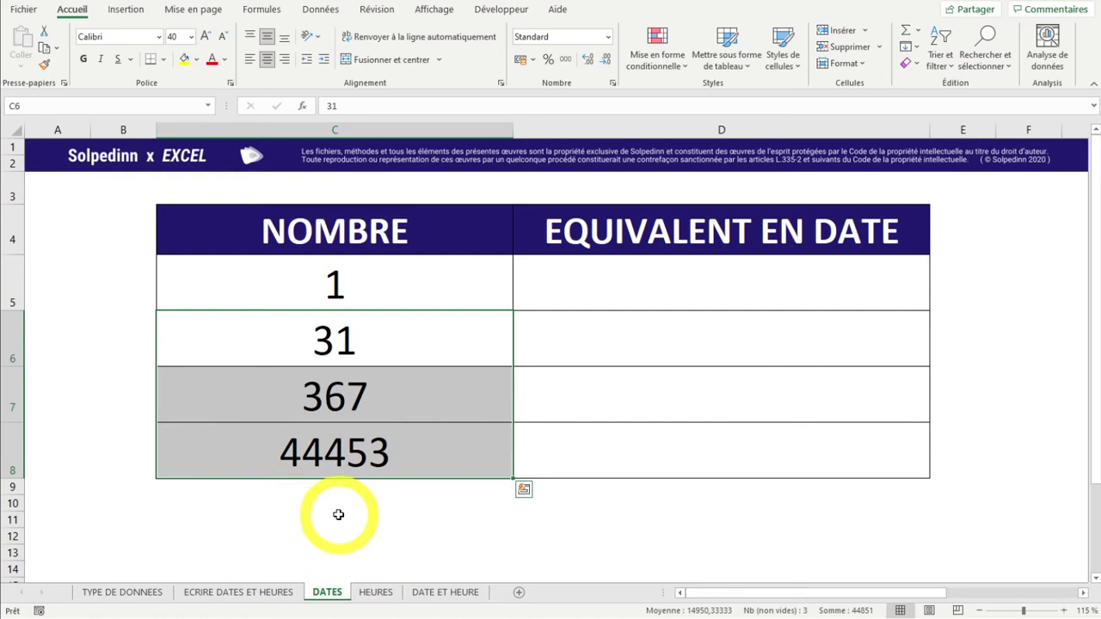
pyautogui.click(385, 453)
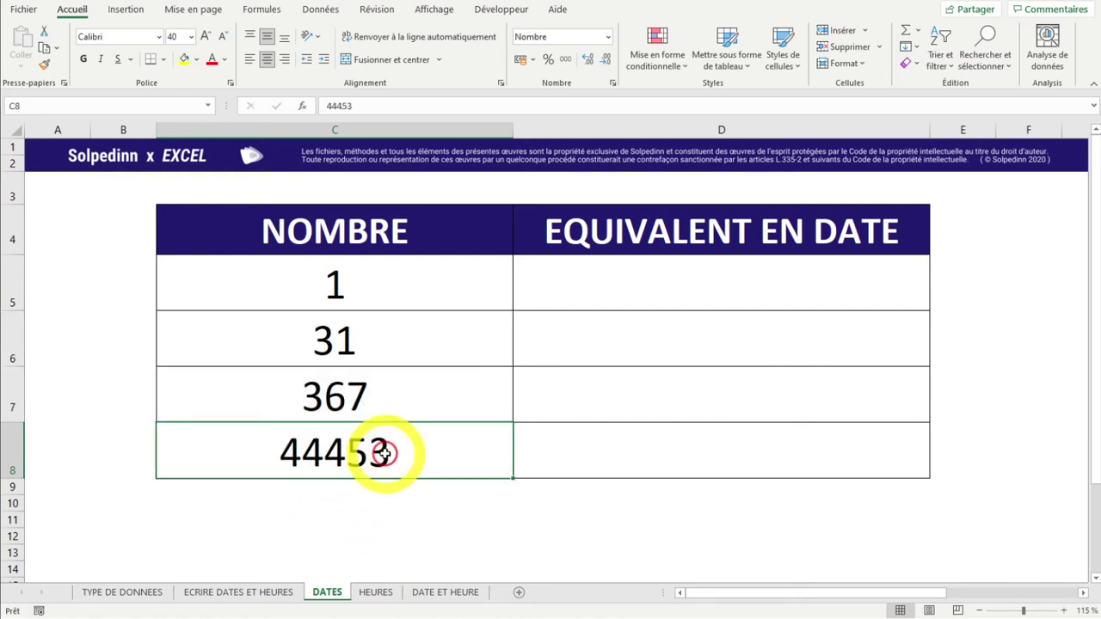
pyautogui.click(706, 301)
pyautogui.moveTo(430, 275); pyautogui.dragTo(410, 444)
# Enter the formula =C5 in D5 and fill it down the EQUIVALENT EN DATE column to D8
pyautogui.click(708, 278)
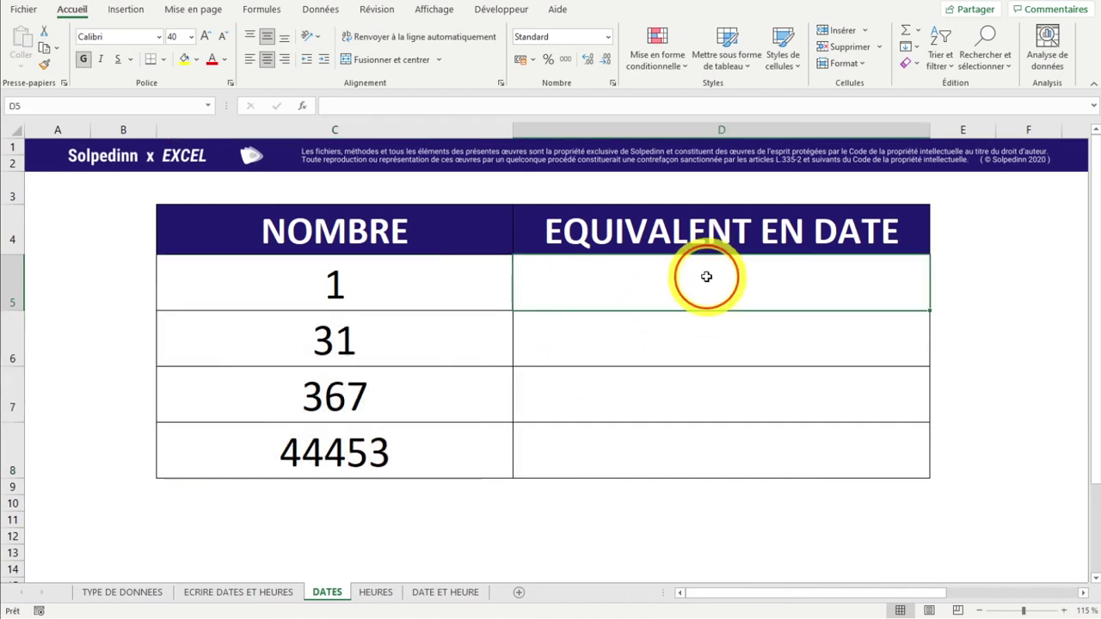
pyautogui.write('=')
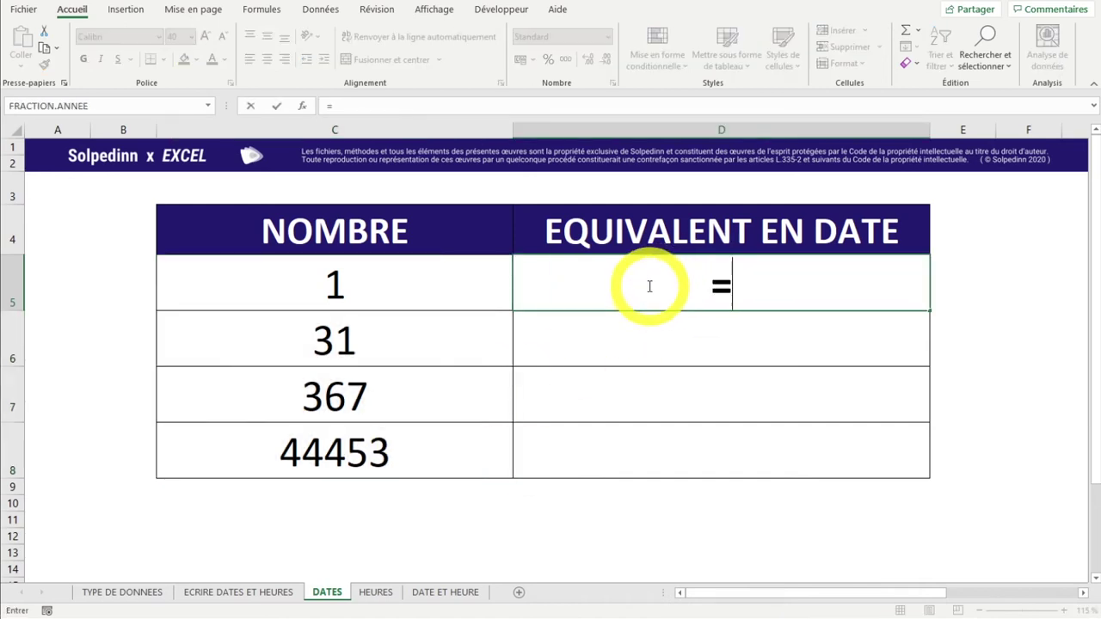
pyautogui.click(353, 279)
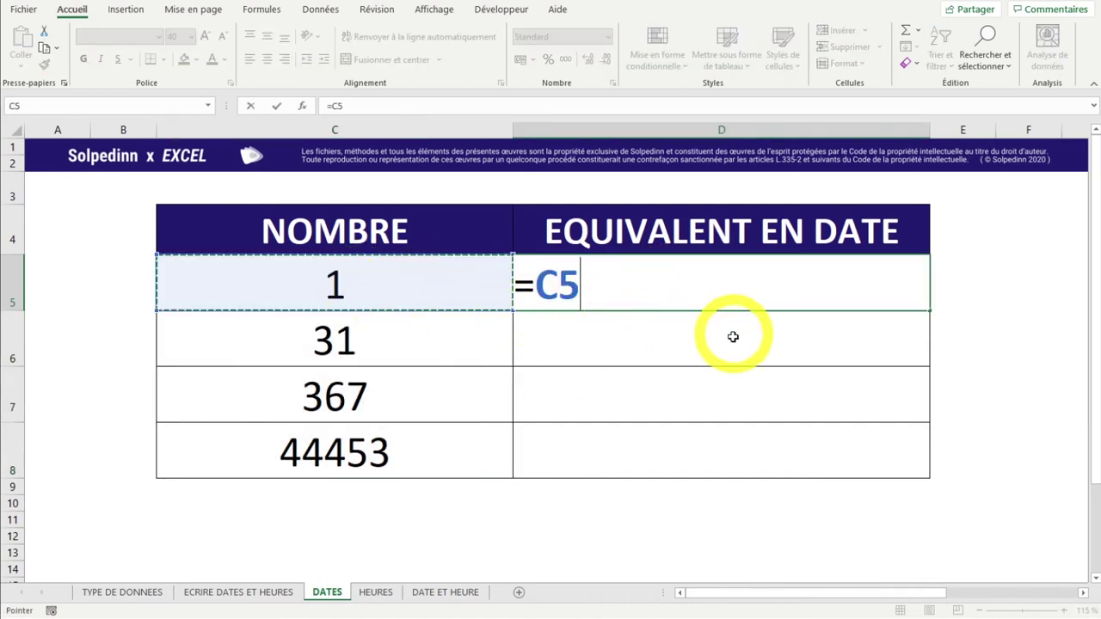
pyautogui.press('Return')
pyautogui.click(892, 282)
pyautogui.moveTo(928, 310); pyautogui.dragTo(878, 459)
pyautogui.click(671, 484)
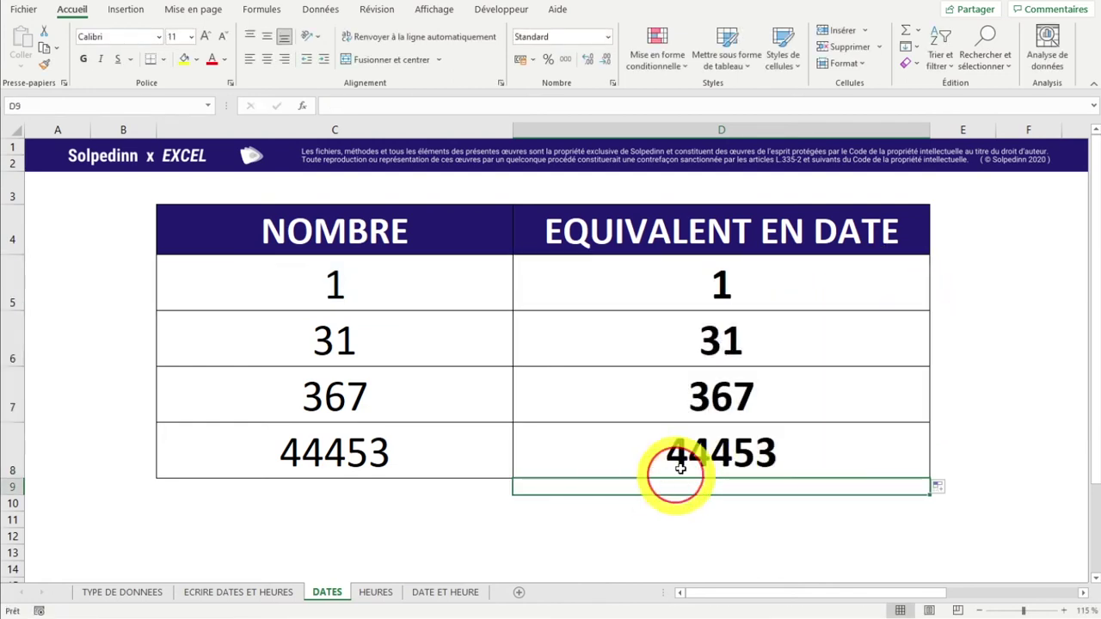
# Compare the values in the NOMBRE column with those in the EQUIVALENT EN DATE column
pyautogui.click(732, 130)
pyautogui.moveTo(721, 288); pyautogui.dragTo(668, 449)
pyautogui.moveTo(245, 303); pyautogui.dragTo(322, 449)
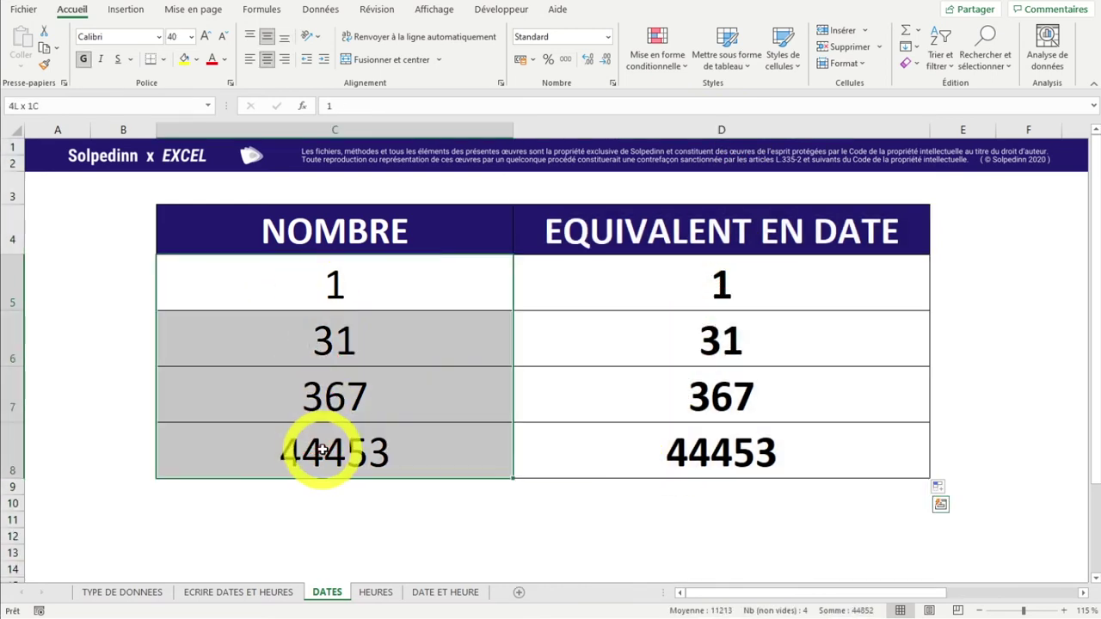
pyautogui.moveTo(732, 278); pyautogui.dragTo(697, 460)
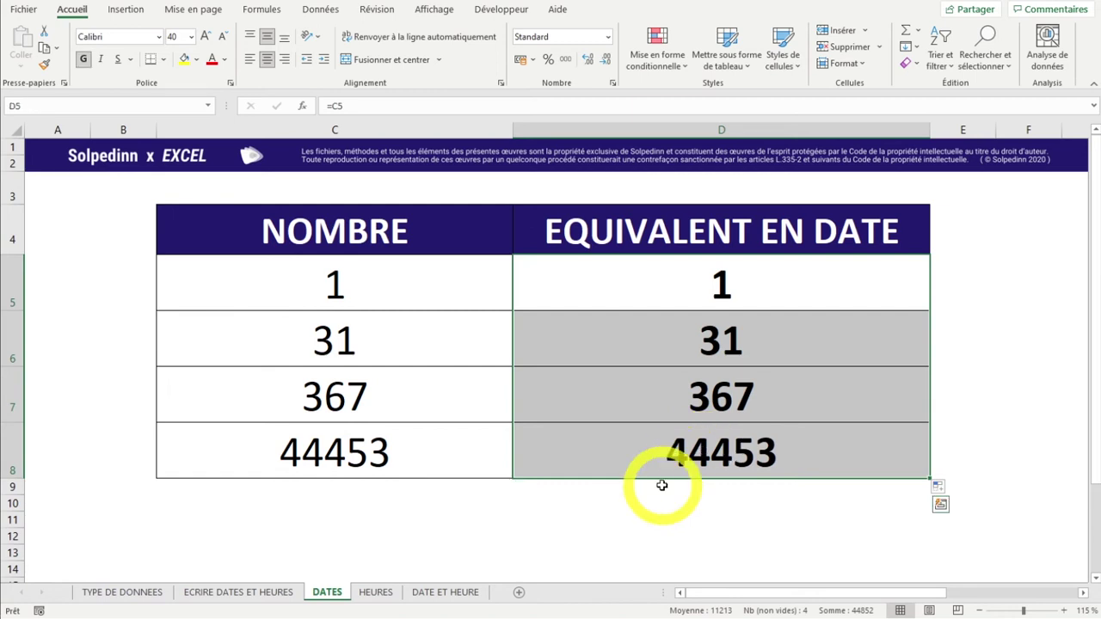
pyautogui.click(628, 518)
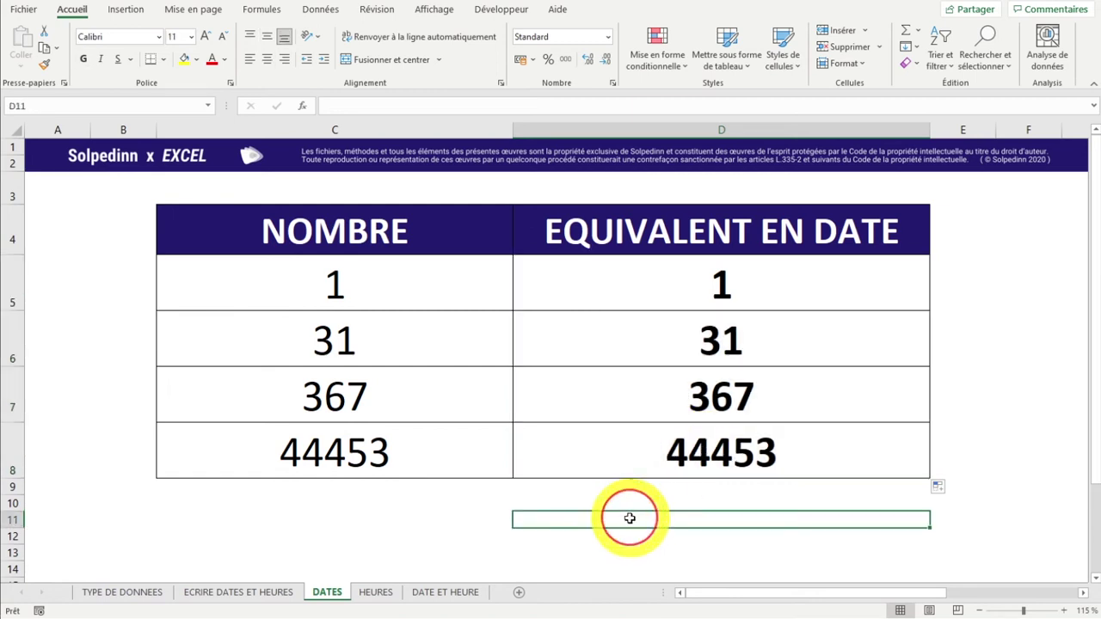
# Apply the Date courte number format to D5:D8 in the EQUIVALENT EN DATE column
pyautogui.click(673, 282)
pyautogui.moveTo(671, 289); pyautogui.dragTo(680, 441)
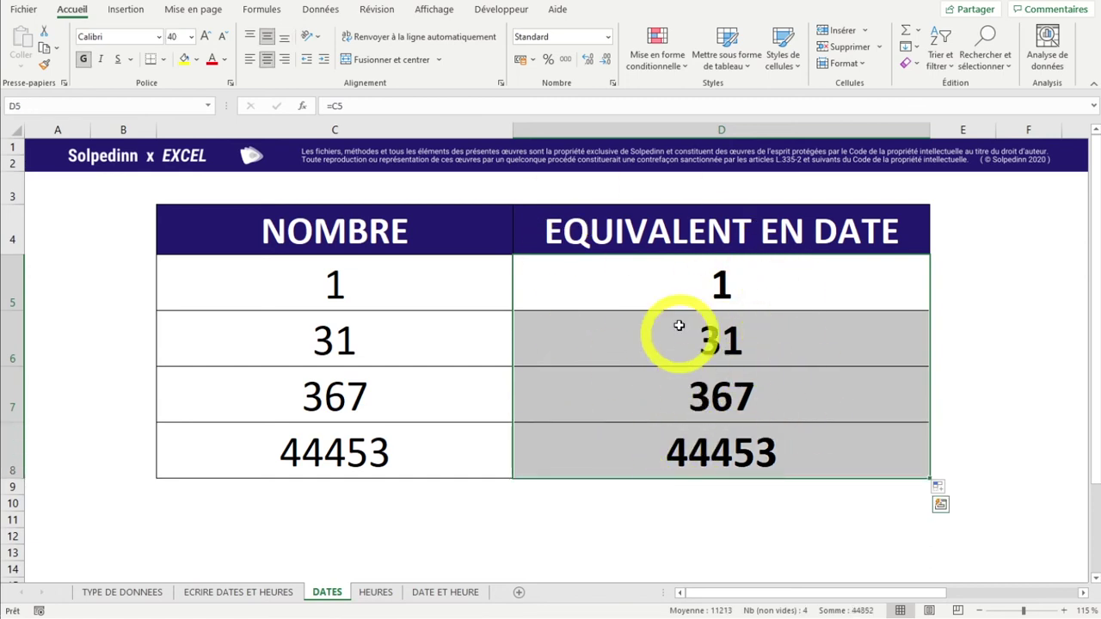
pyautogui.moveTo(715, 307); pyautogui.dragTo(671, 435)
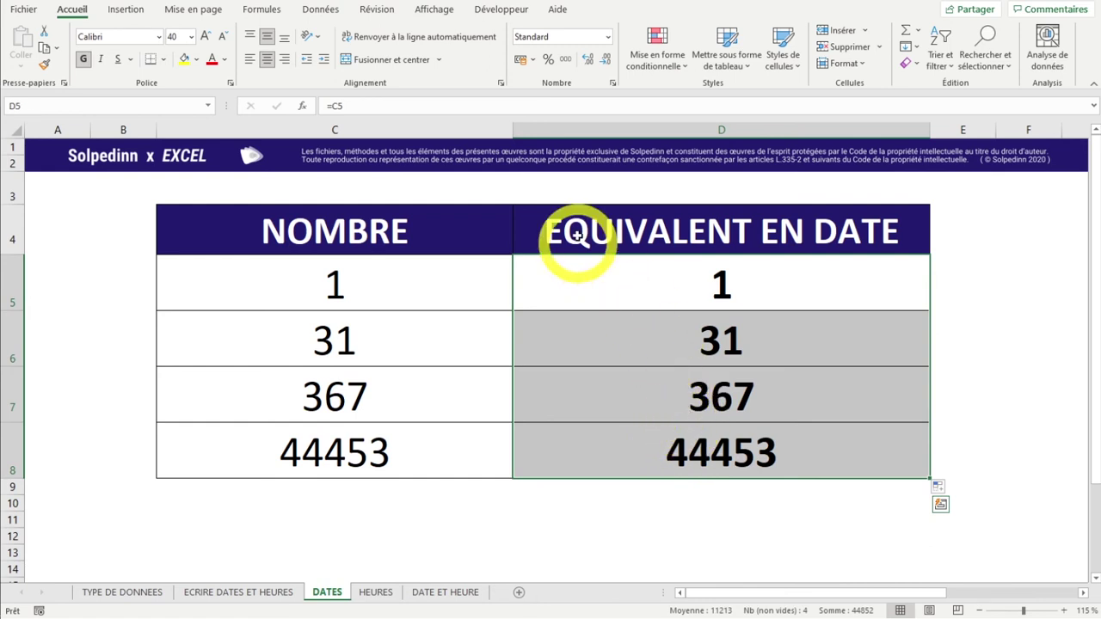
pyautogui.click(609, 41)
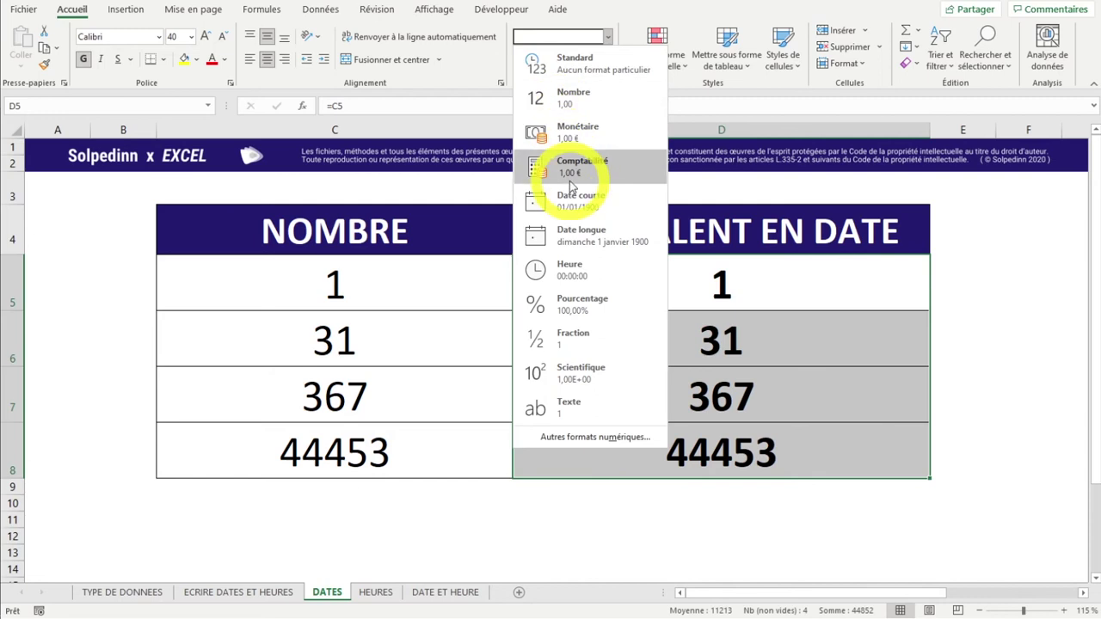
pyautogui.click(580, 205)
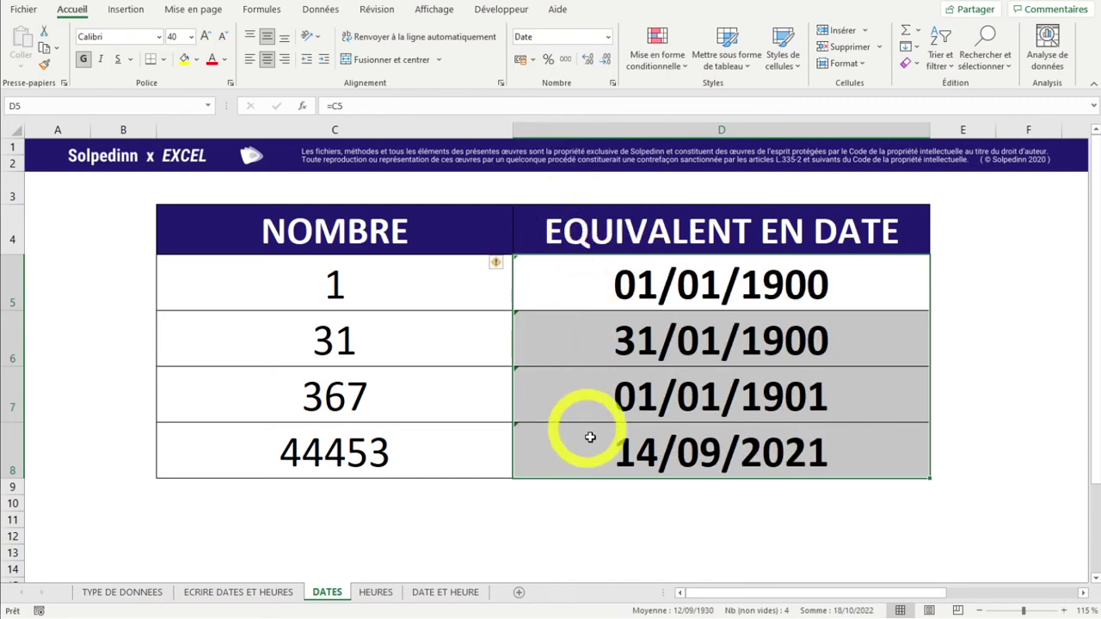
pyautogui.click(593, 496)
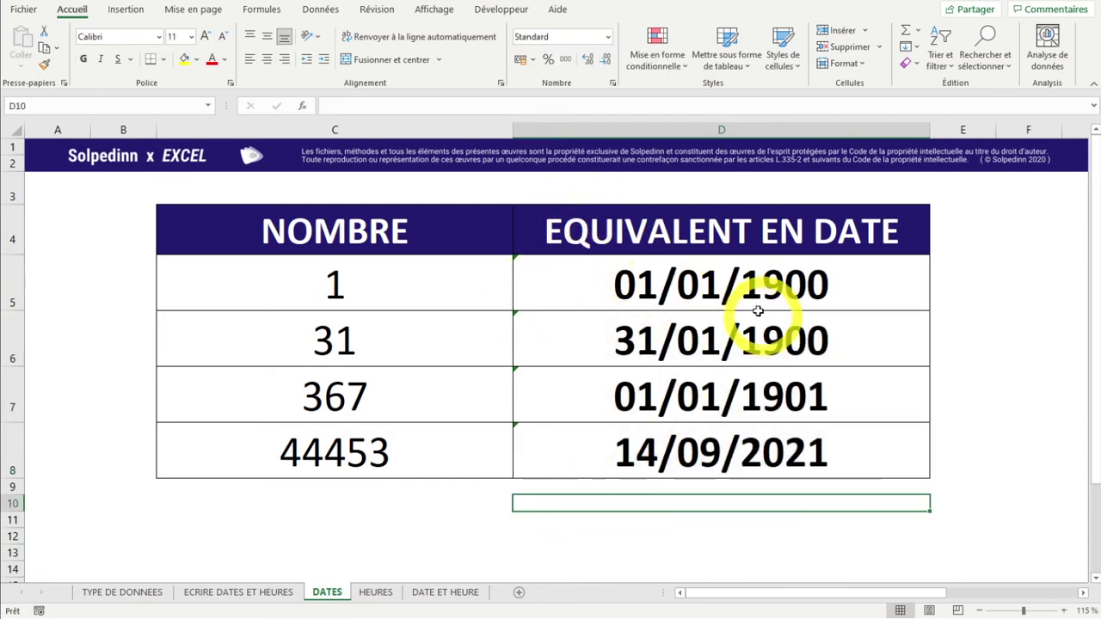
# Compare each number in C5 to C8 with its equivalent date in column D, row by row
pyautogui.click(432, 286)
pyautogui.moveTo(433, 286); pyautogui.dragTo(437, 445)
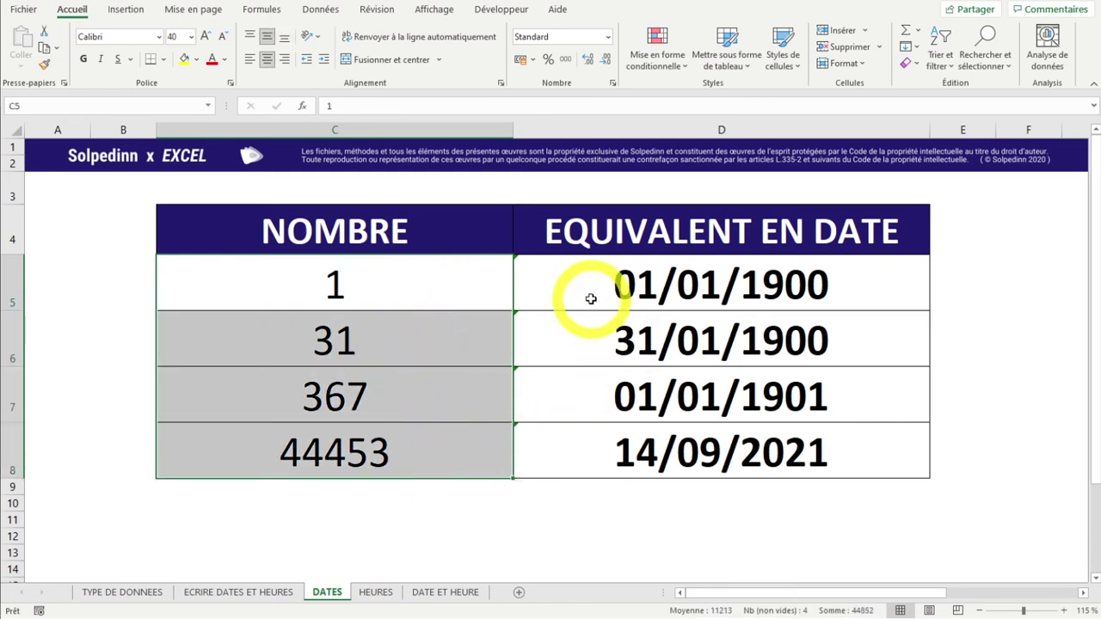
pyautogui.click(418, 285)
pyautogui.moveTo(418, 286); pyautogui.dragTo(670, 294)
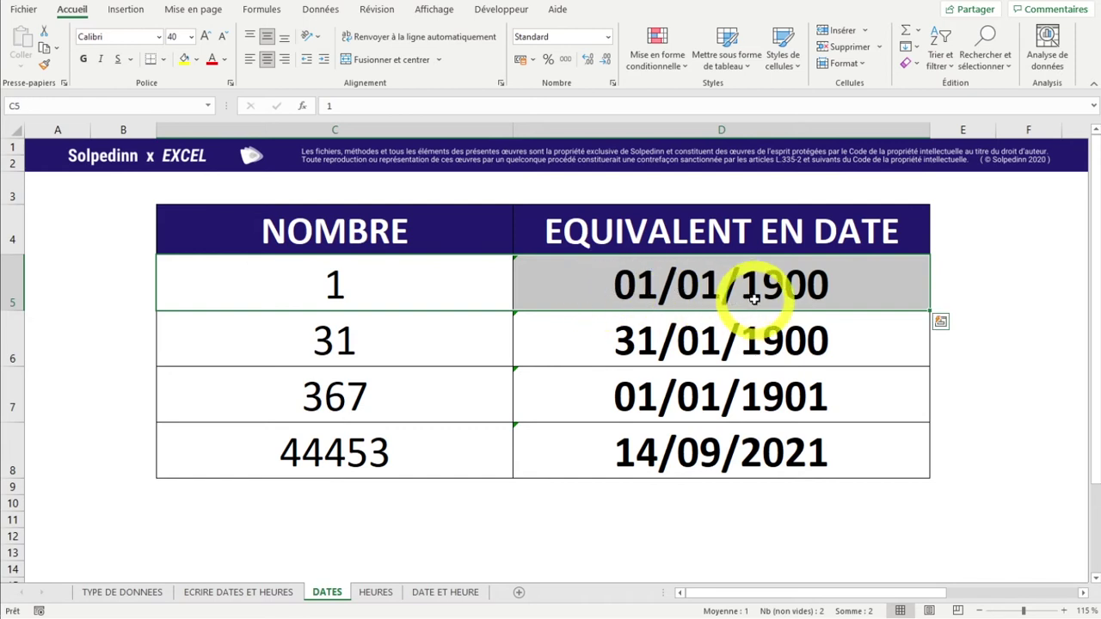
pyautogui.moveTo(276, 350); pyautogui.dragTo(696, 334)
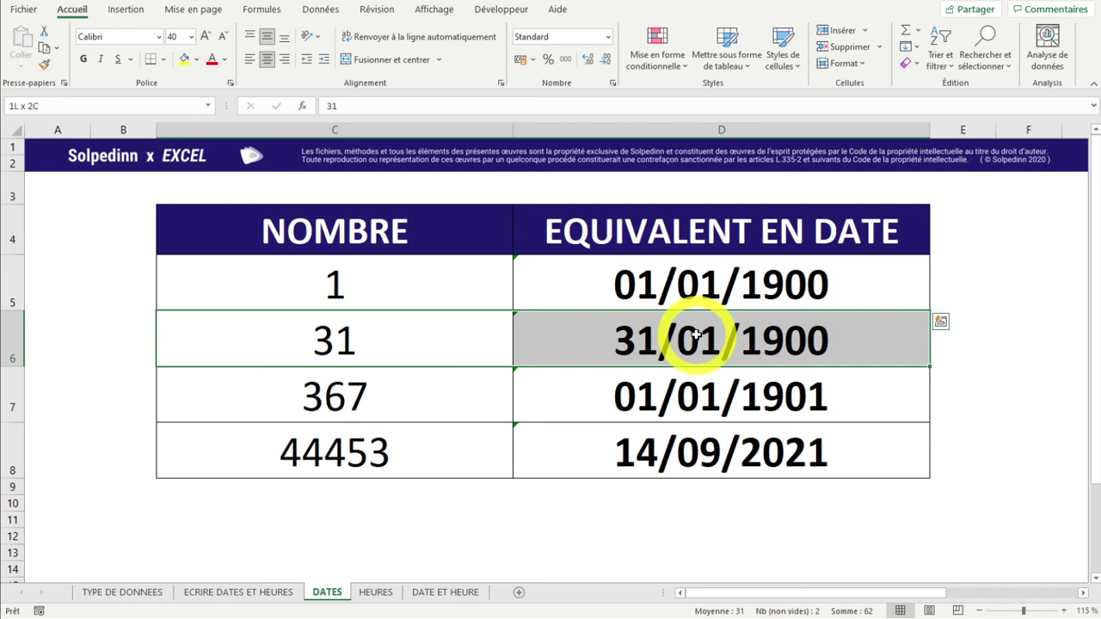
pyautogui.moveTo(695, 334); pyautogui.dragTo(696, 334)
pyautogui.moveTo(293, 396); pyautogui.dragTo(701, 396)
pyautogui.click(778, 396)
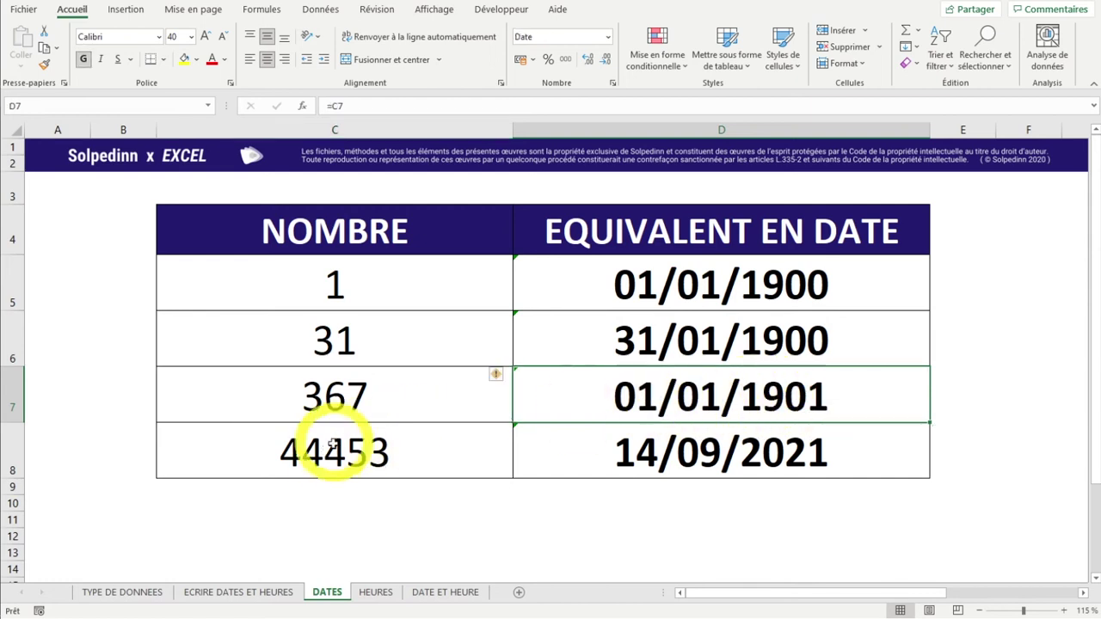
pyautogui.click(272, 450)
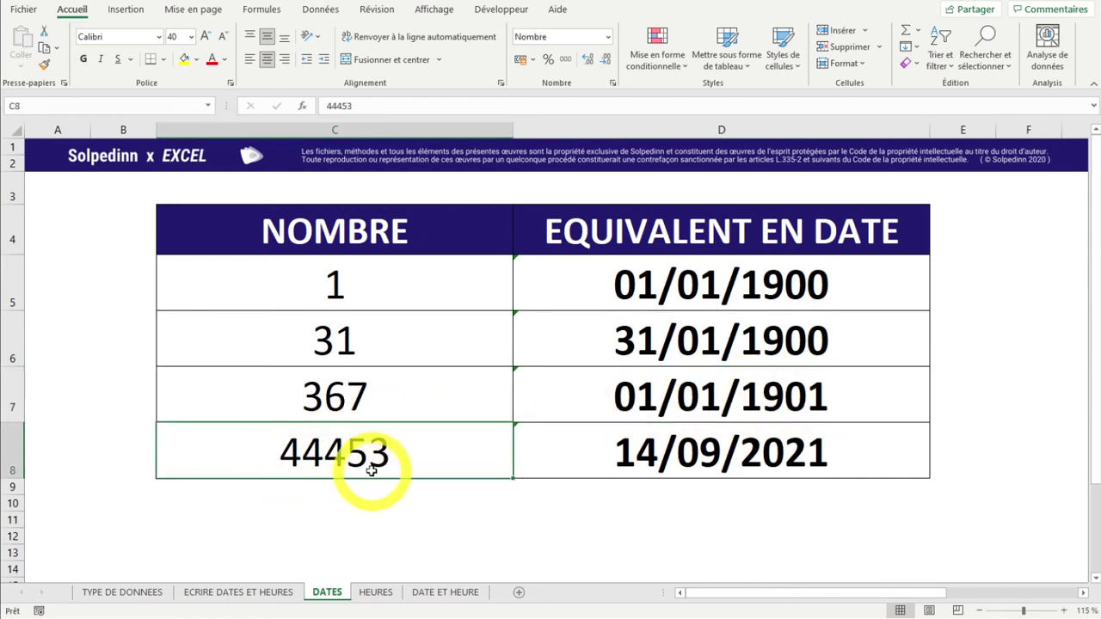
pyautogui.click(657, 456)
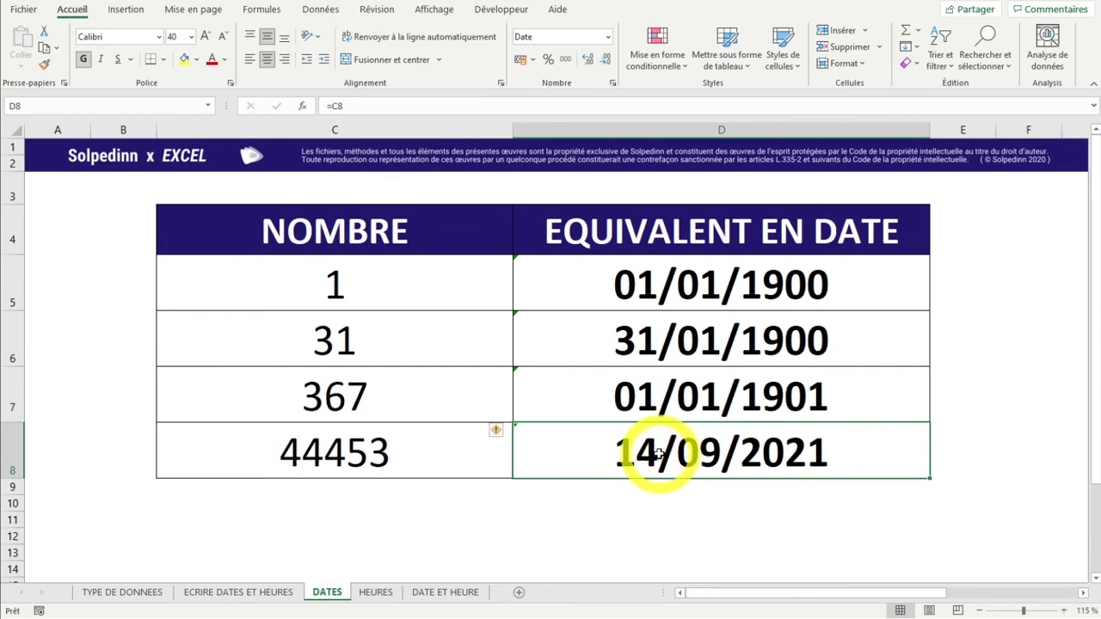
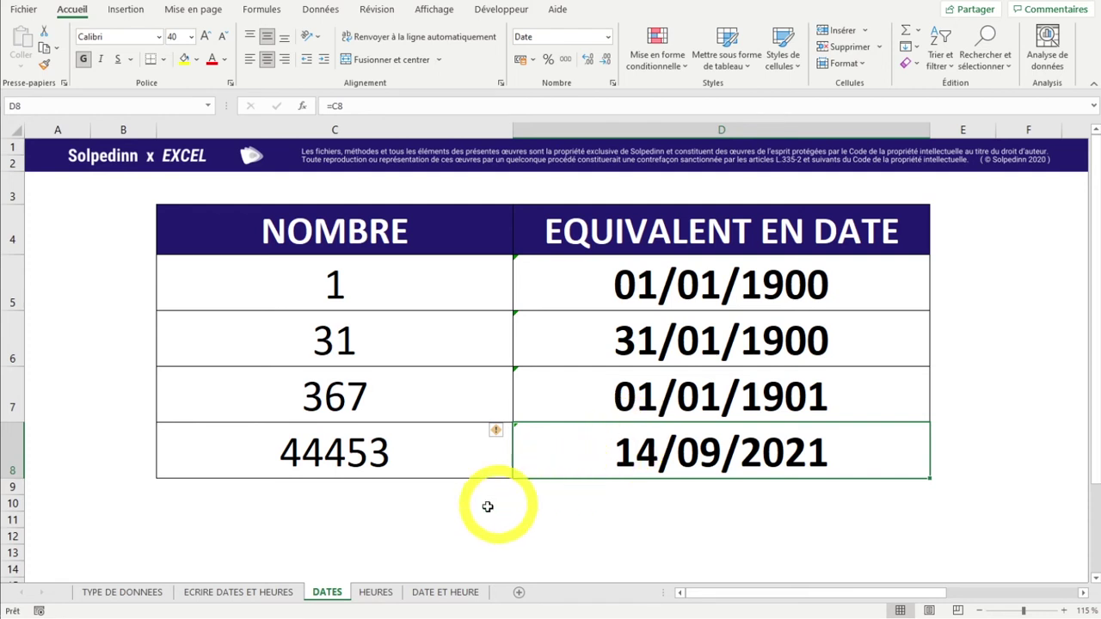
# Copy the numbers in C5:C8 of the DATES sheet into the NOMBRE column of the HEURES sheet
pyautogui.moveTo(333, 282); pyautogui.dragTo(356, 467)
pyautogui.hotkey('ctrl', 'c')
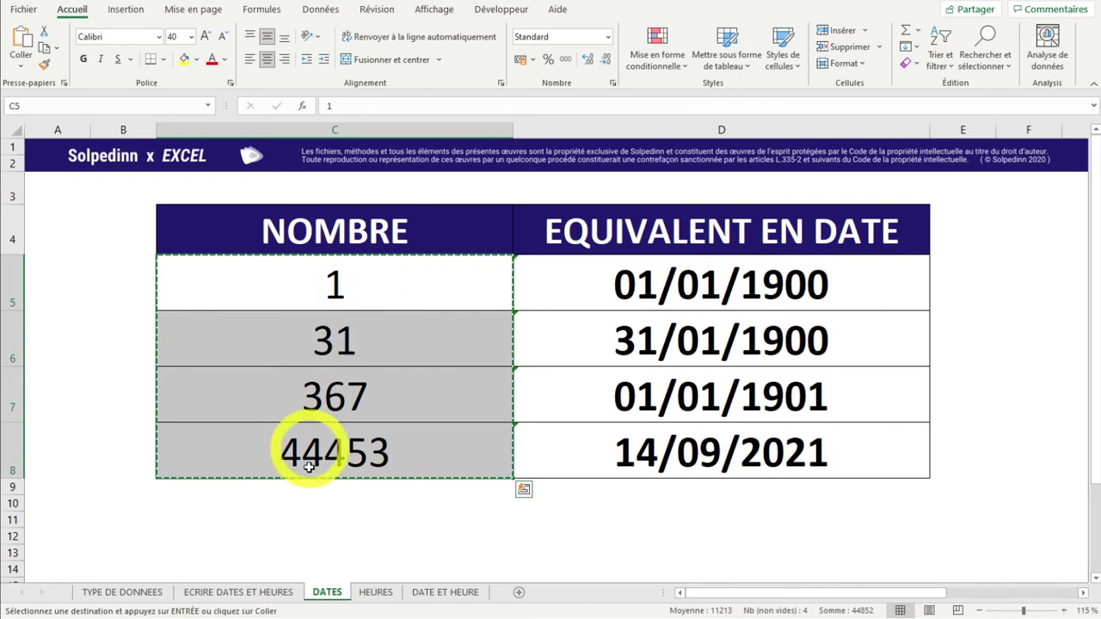
pyautogui.click(367, 591)
pyautogui.hotkey('ctrl', 'v')
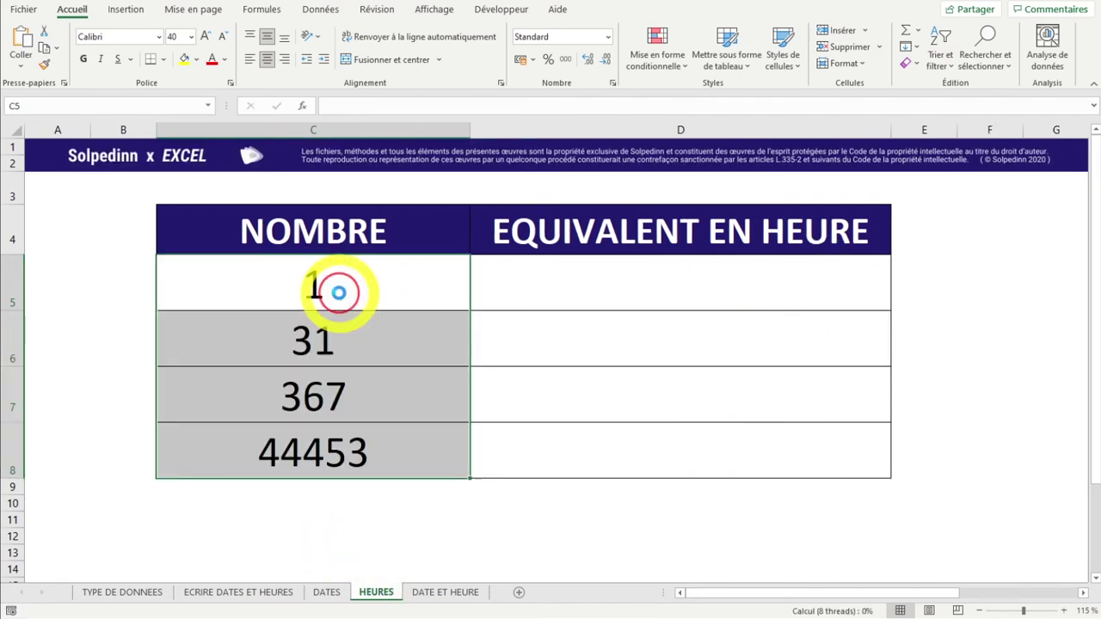
# Add decimals to the first three NOMBRE values: 1,25 in C5, 31,5 in C6 and 367,75 in C7
pyautogui.doubleClick(374, 288)
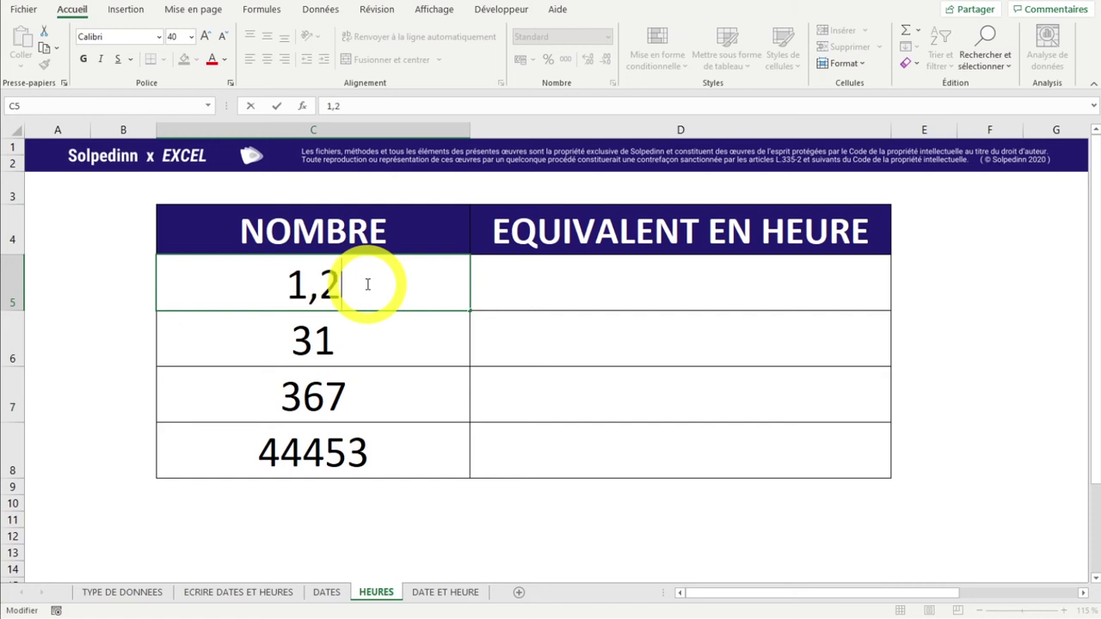
pyautogui.press('Return')
pyautogui.click(365, 344)
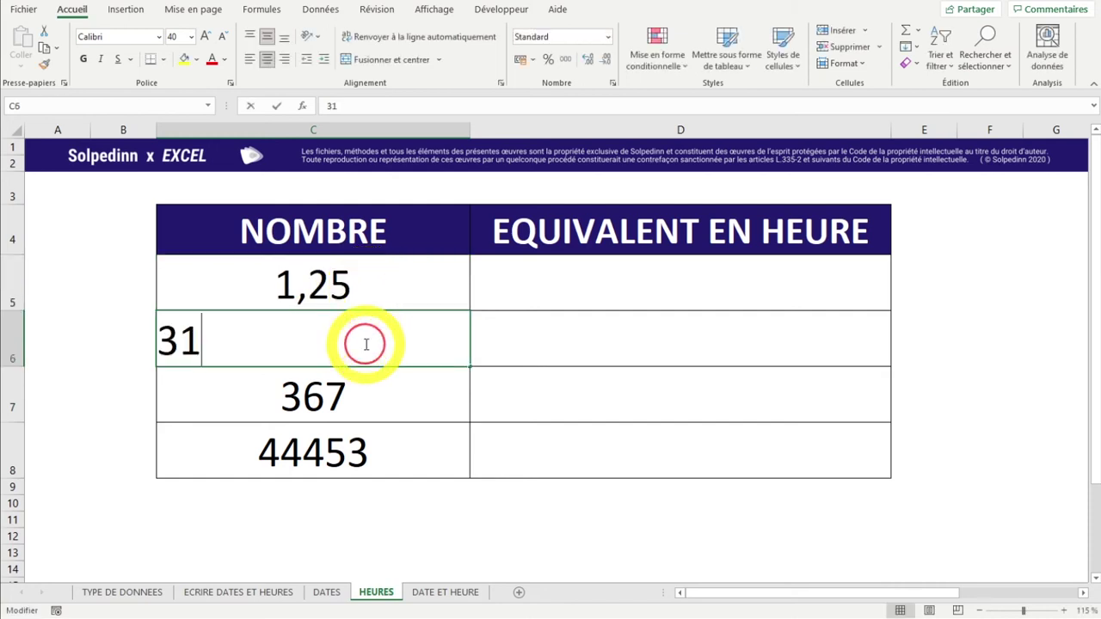
pyautogui.write(',5')
pyautogui.press('Return')
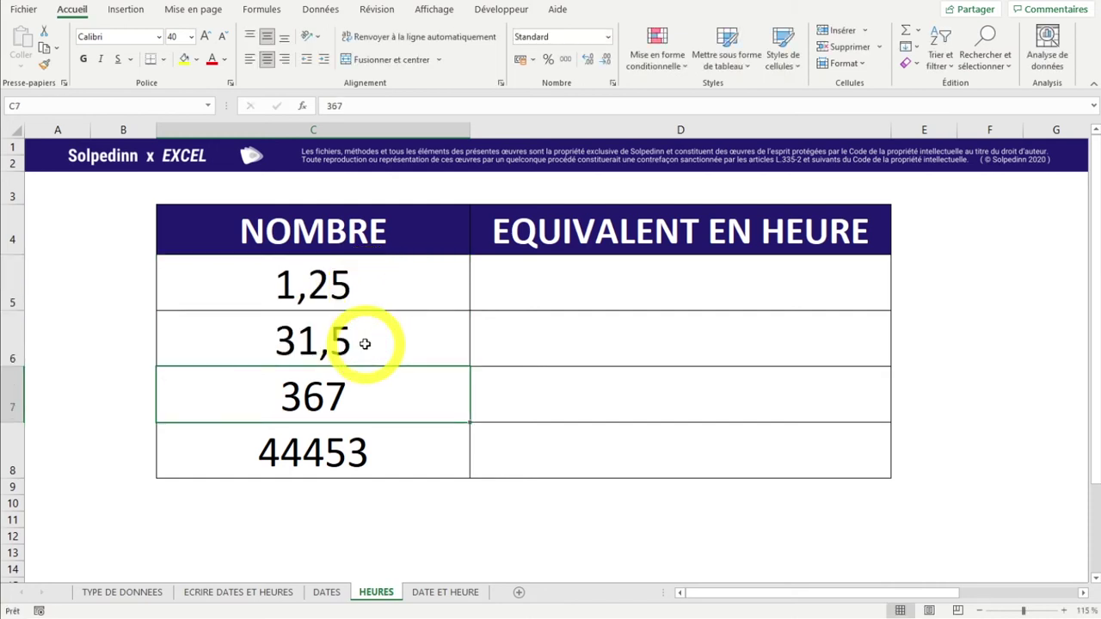
pyautogui.doubleClick(383, 401)
pyautogui.write(',')
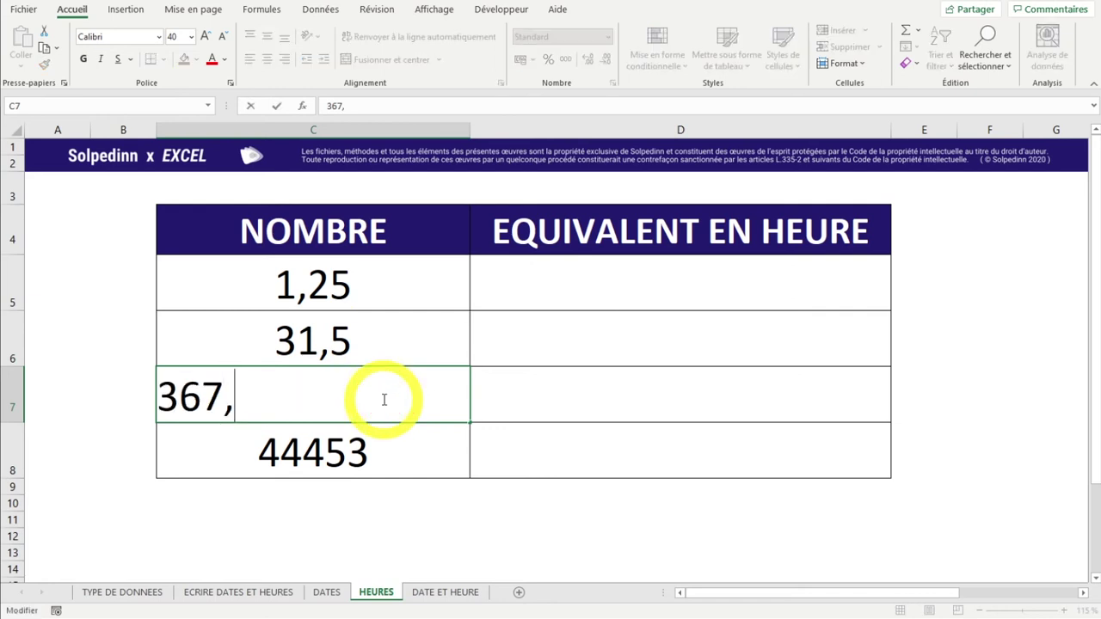
pyautogui.press('Return')
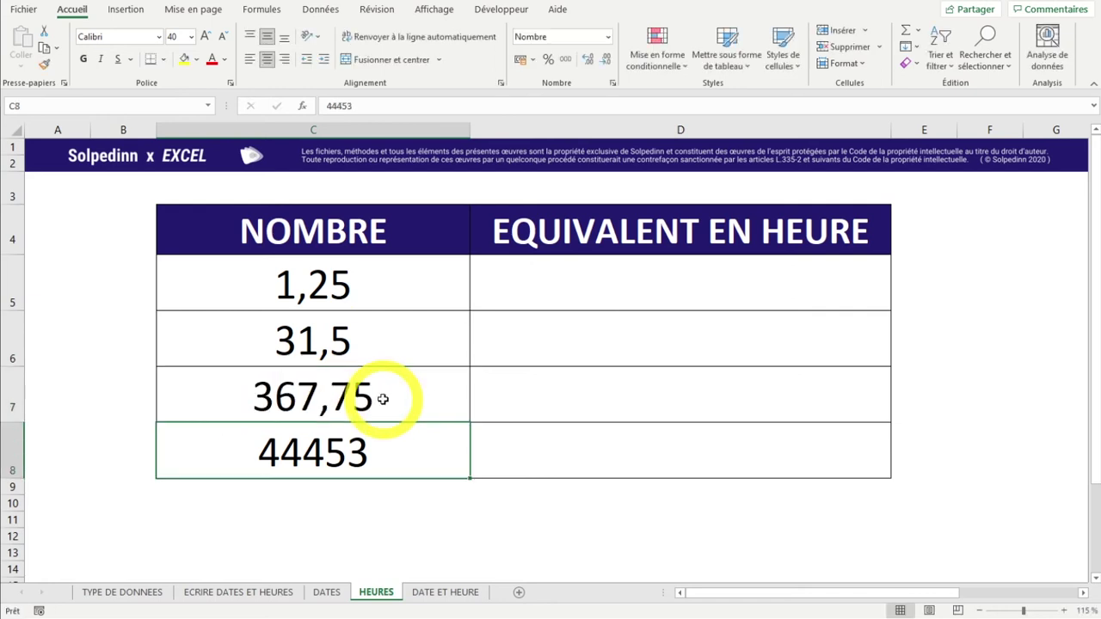
# Change C8 to 44453,38924 and display it with five decimal places
pyautogui.doubleClick(414, 462)
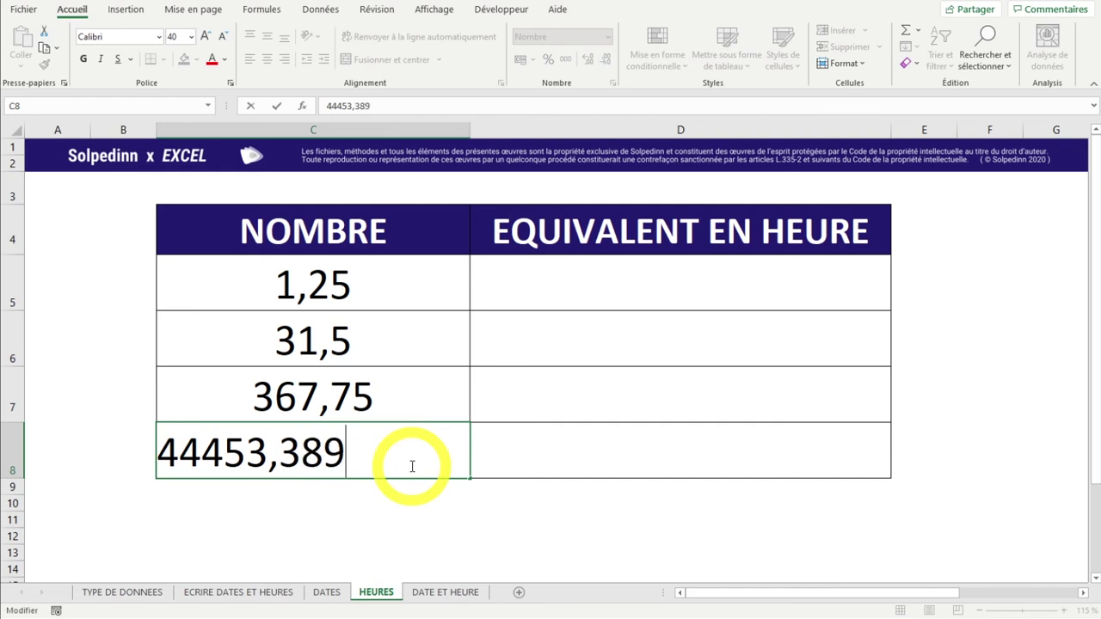
pyautogui.hotkey('ctrl', 'Return')
pyautogui.click(587, 59)
pyautogui.click(587, 59)
pyautogui.click(605, 59)
# Enter the formula =C5 in D5 and fill it down the EQUIVALENT EN HEURE column to D8
pyautogui.click(605, 296)
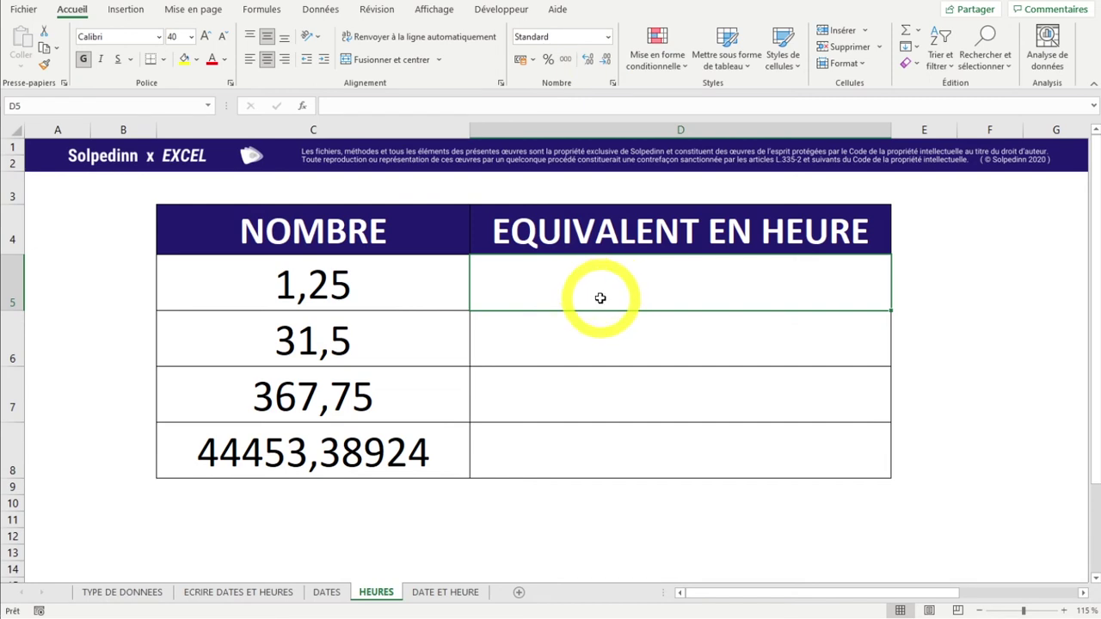
pyautogui.click(365, 282)
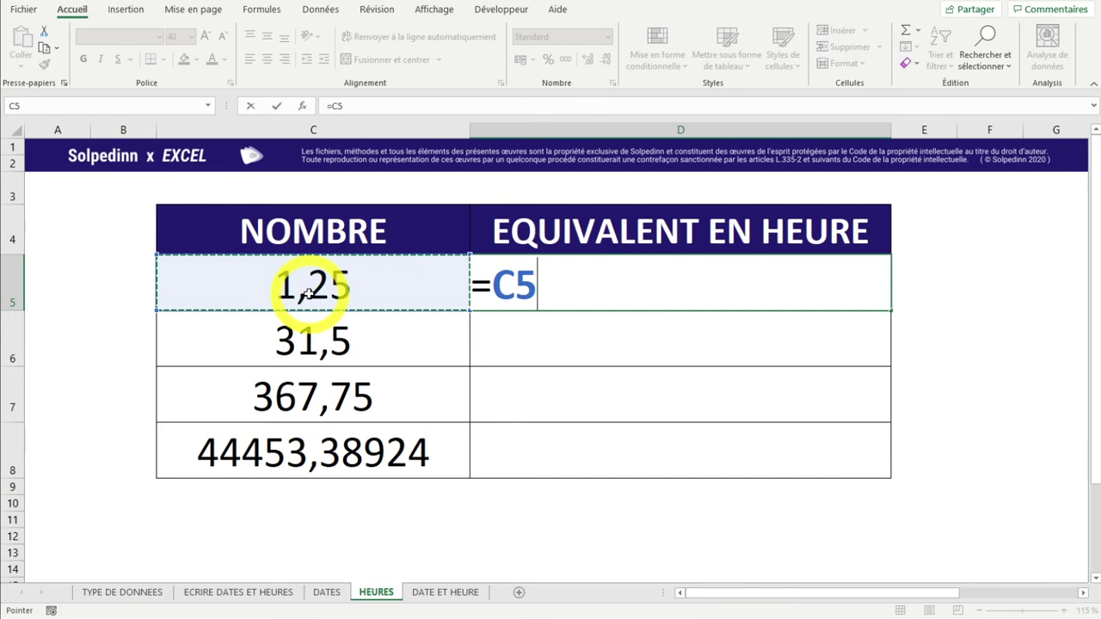
pyautogui.hotkey('ctrl', 'Return')
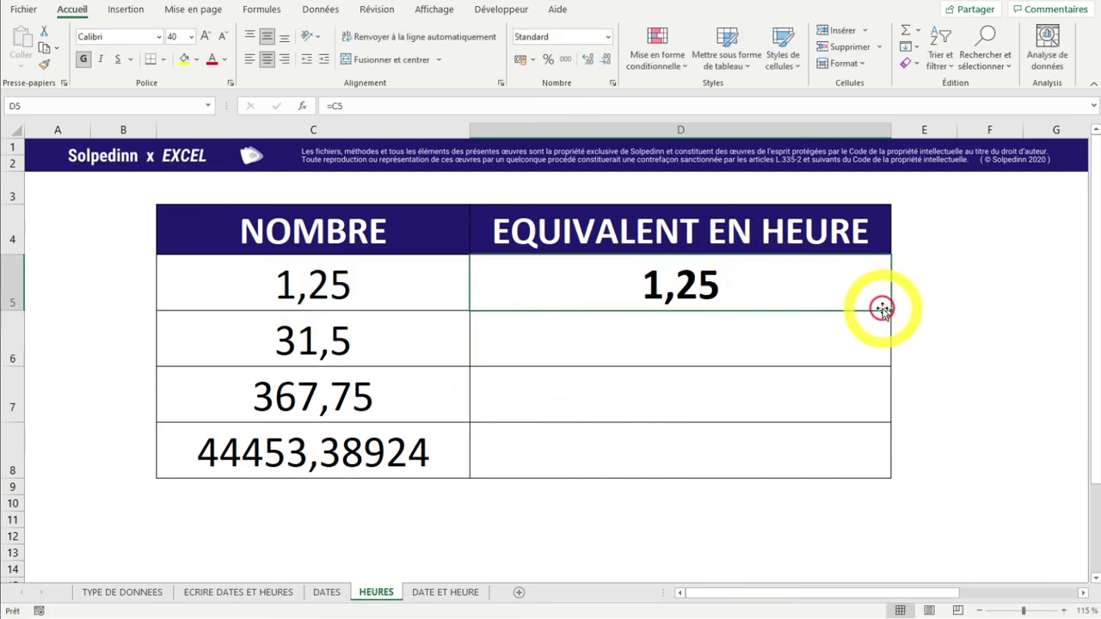
pyautogui.moveTo(891, 308); pyautogui.dragTo(872, 456)
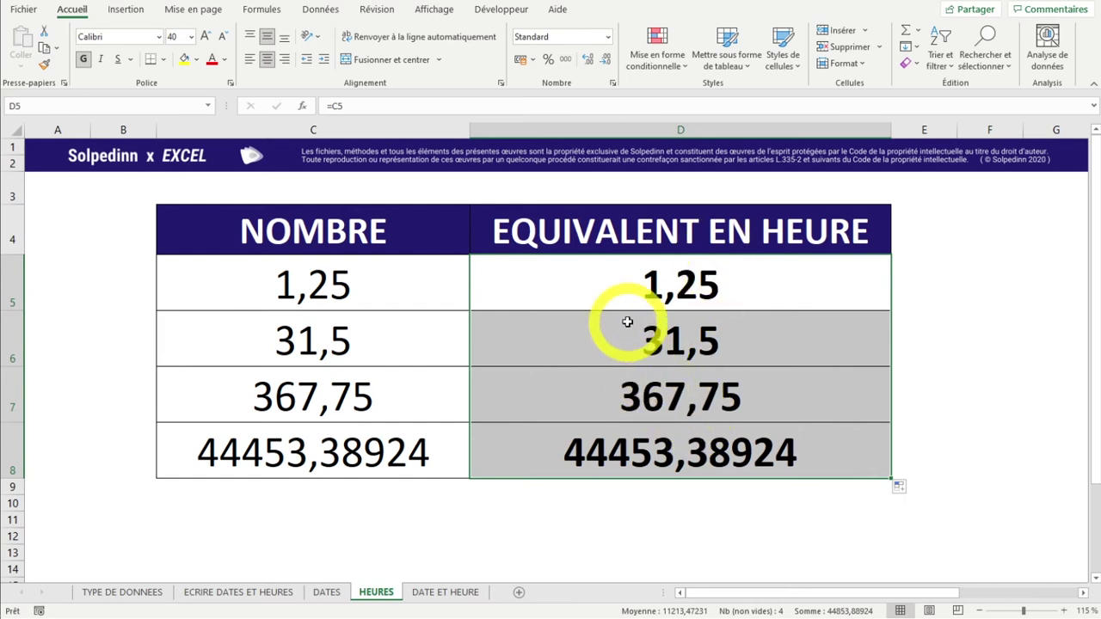
# Format D5:D8 with the Heure category, using the 13:30:55 type without an asterisk
pyautogui.rightClick(553, 290)
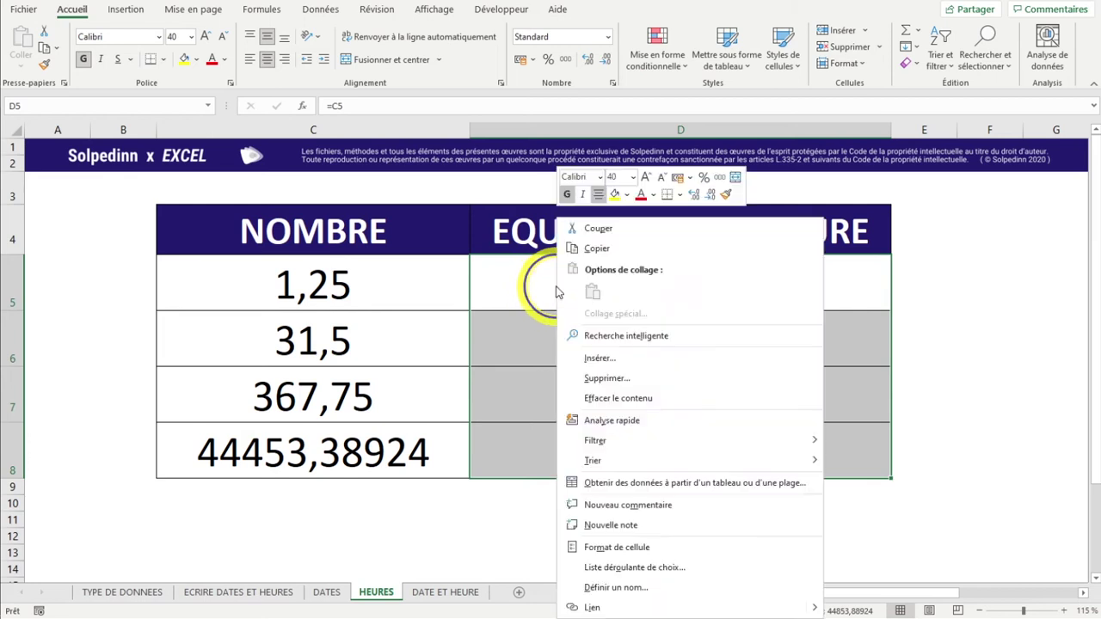
pyautogui.click(616, 547)
pyautogui.moveTo(590, 287); pyautogui.dragTo(564, 172)
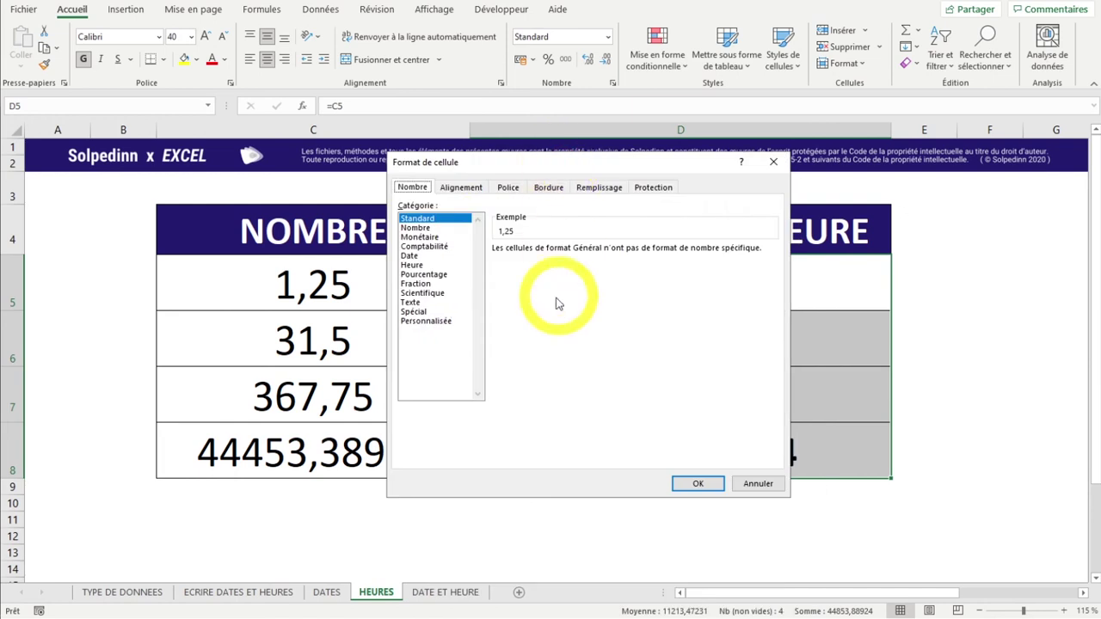
pyautogui.click(411, 265)
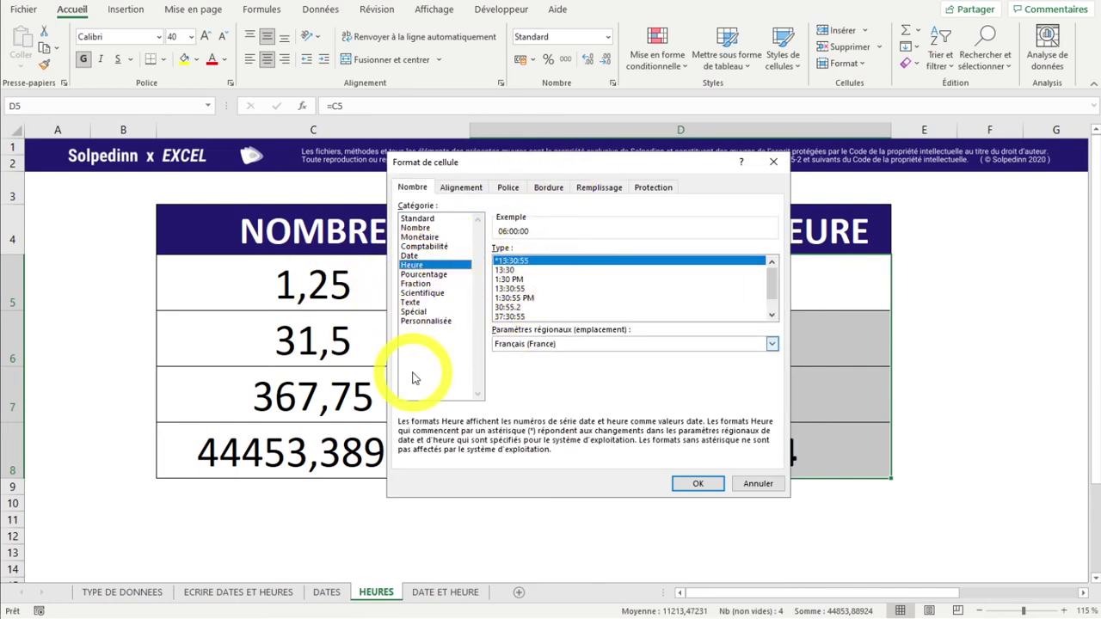
pyautogui.click(516, 290)
pyautogui.click(698, 484)
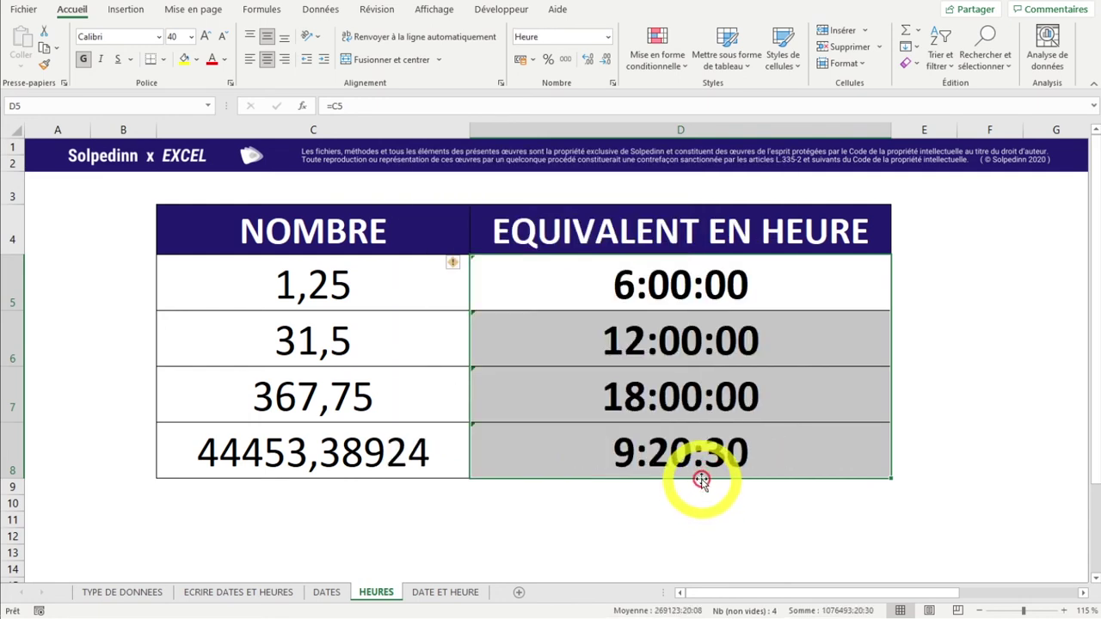
pyautogui.click(659, 489)
# Compare each NOMBRE value in C5:C8 with its time equivalent in D5:D8
pyautogui.click(327, 292)
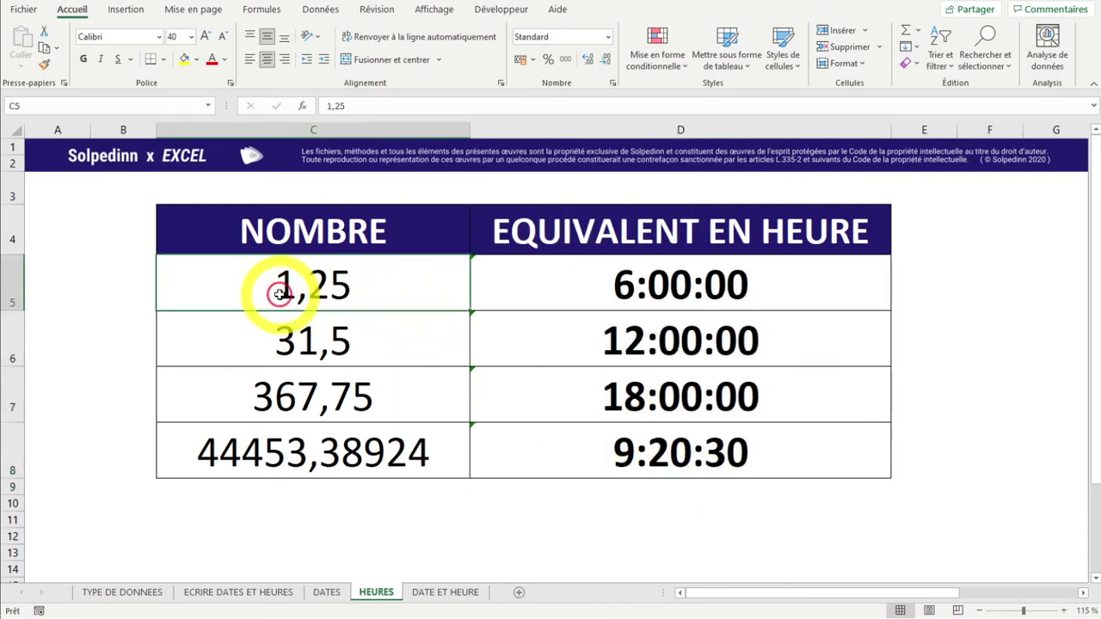
pyautogui.click(688, 290)
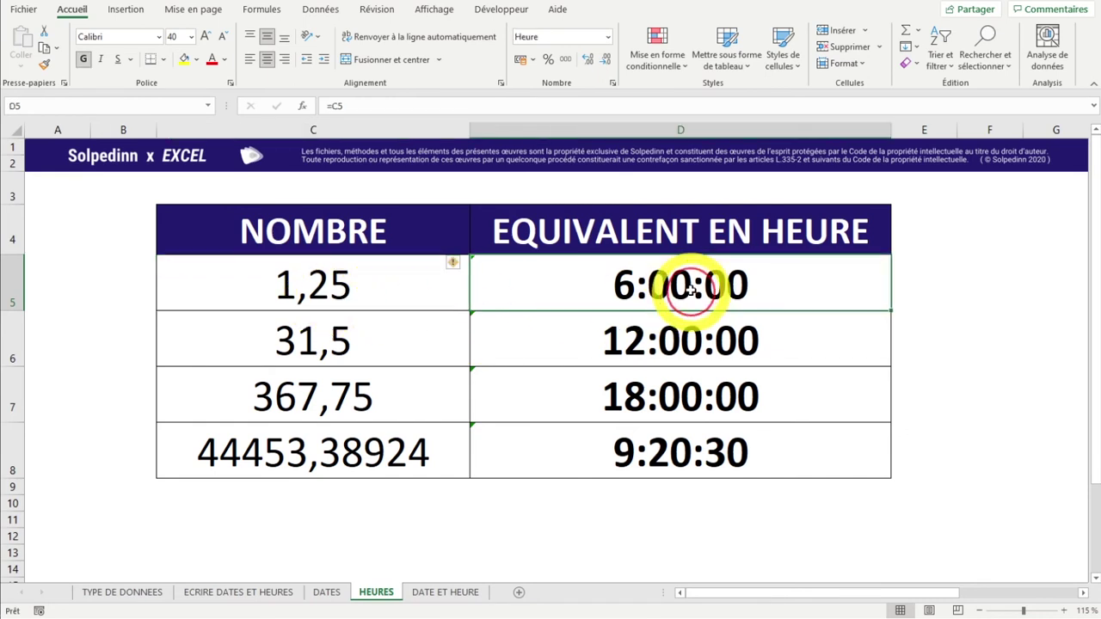
pyautogui.click(297, 343)
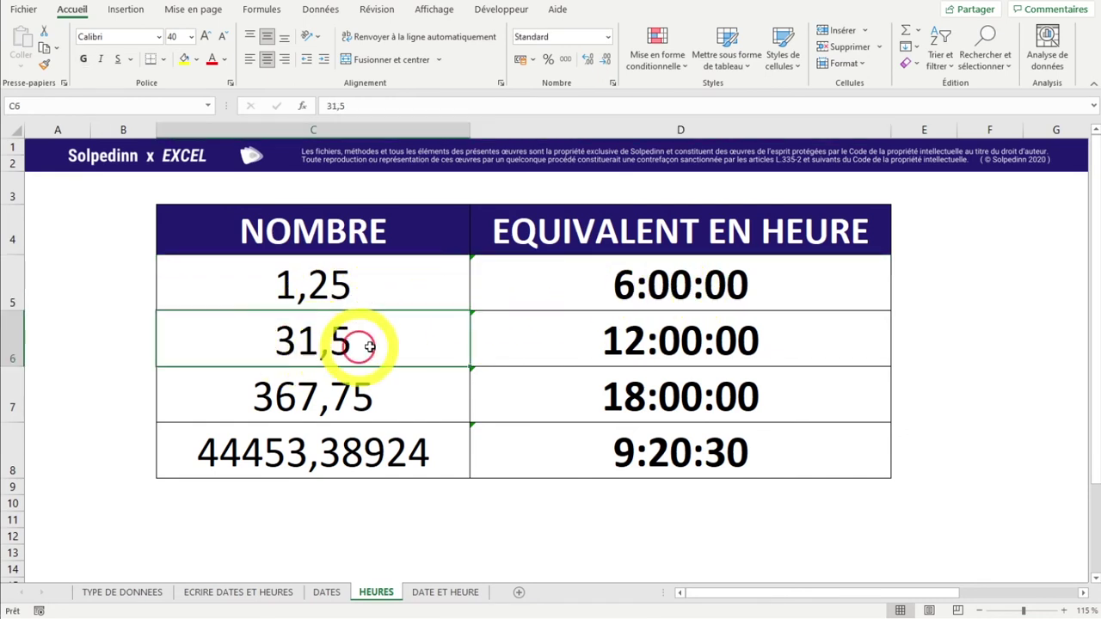
pyautogui.click(630, 340)
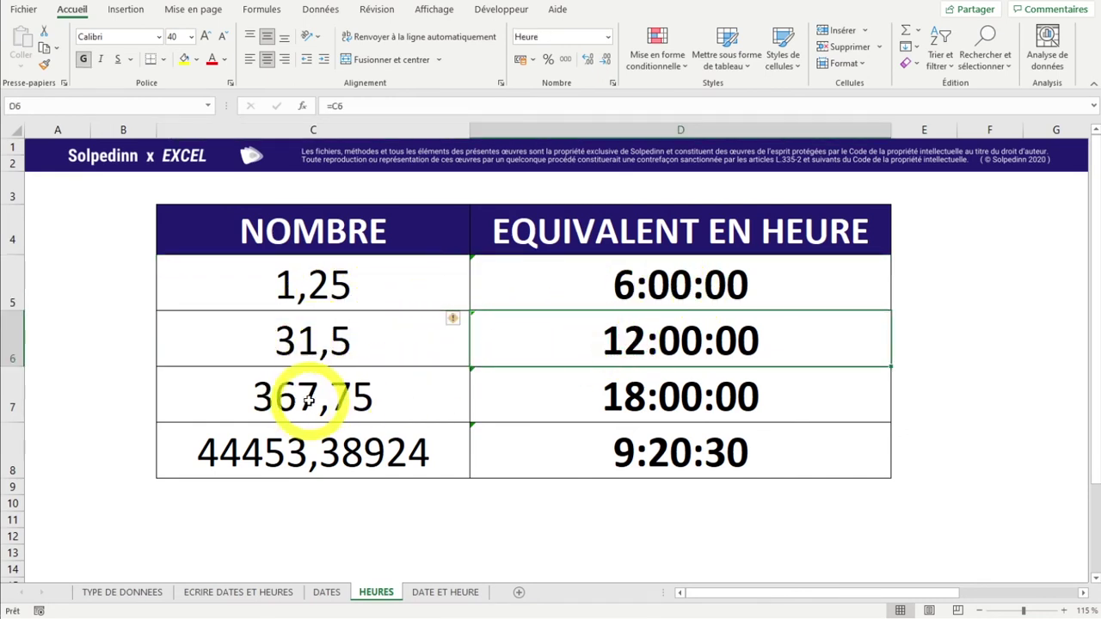
pyautogui.click(286, 400)
pyautogui.click(628, 394)
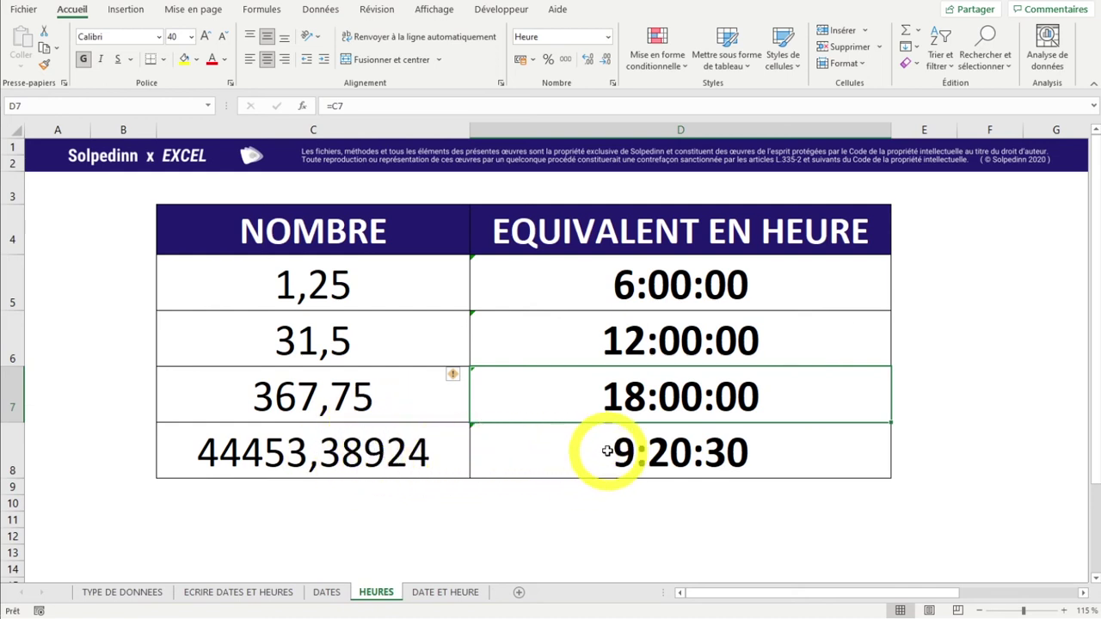
pyautogui.click(632, 460)
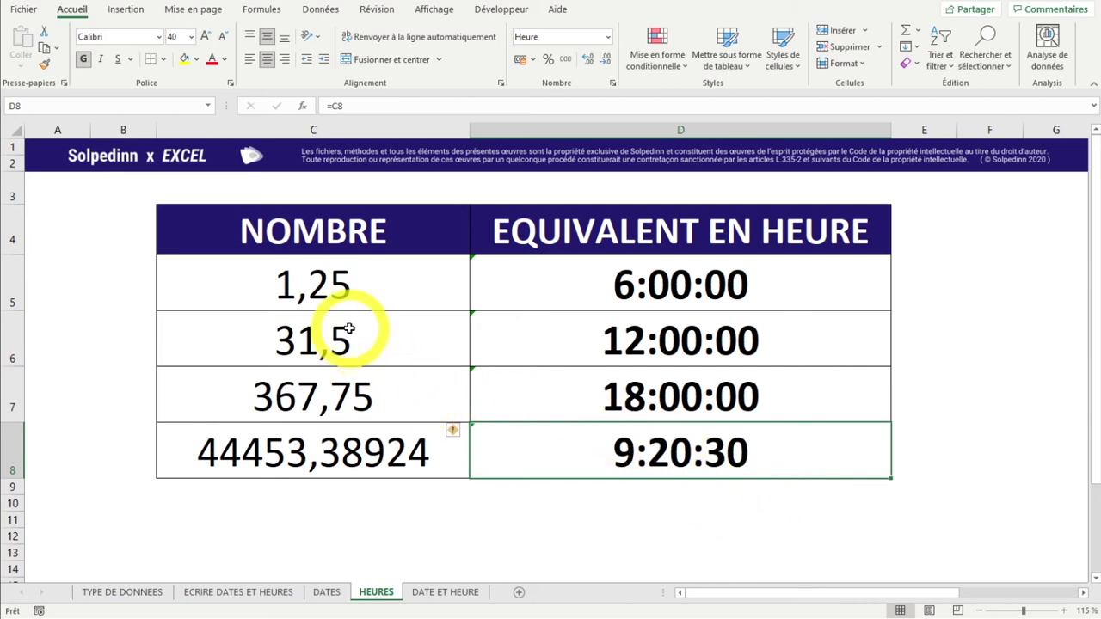
# Change C5 to 3,25 and check its time equivalent in D5
pyautogui.click(301, 294)
pyautogui.doubleClick(303, 292)
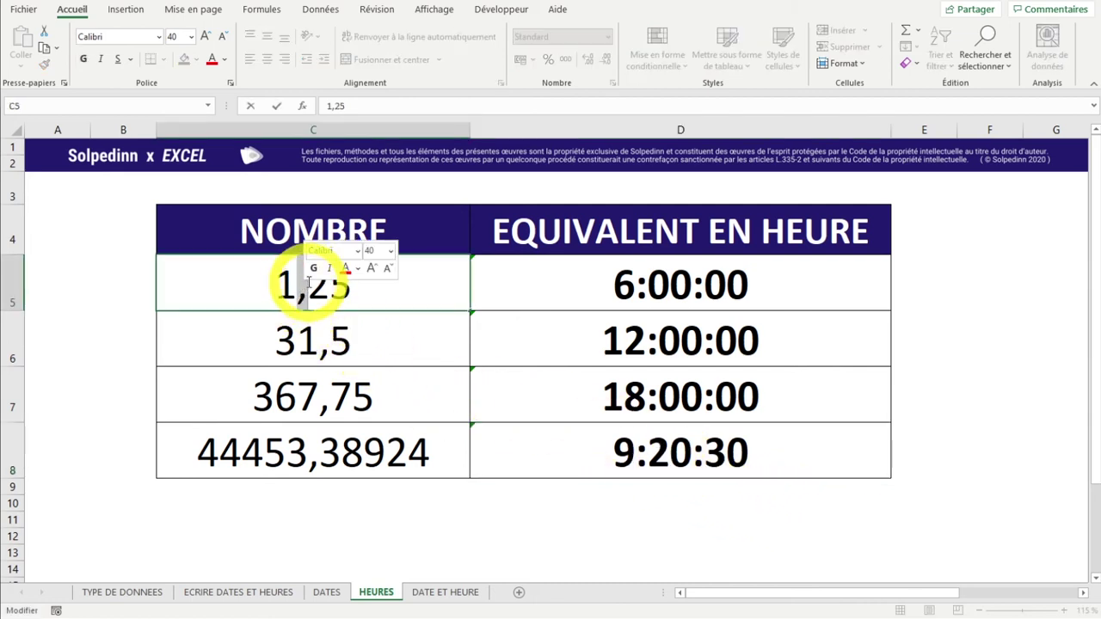
pyautogui.moveTo(307, 292); pyautogui.dragTo(367, 293)
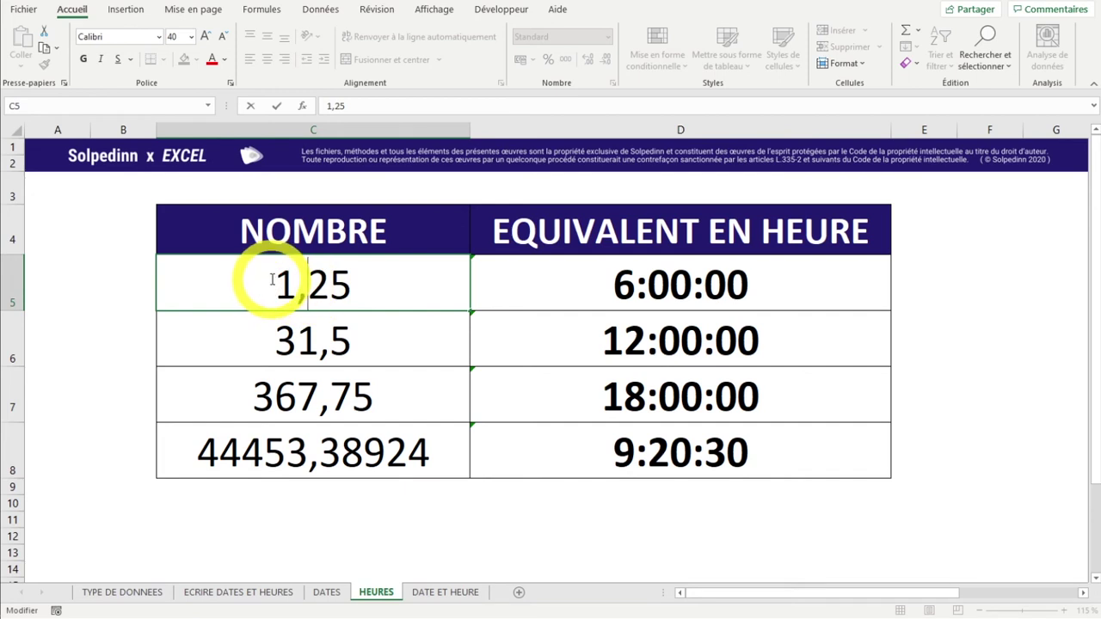
pyautogui.moveTo(272, 280); pyautogui.dragTo(290, 286)
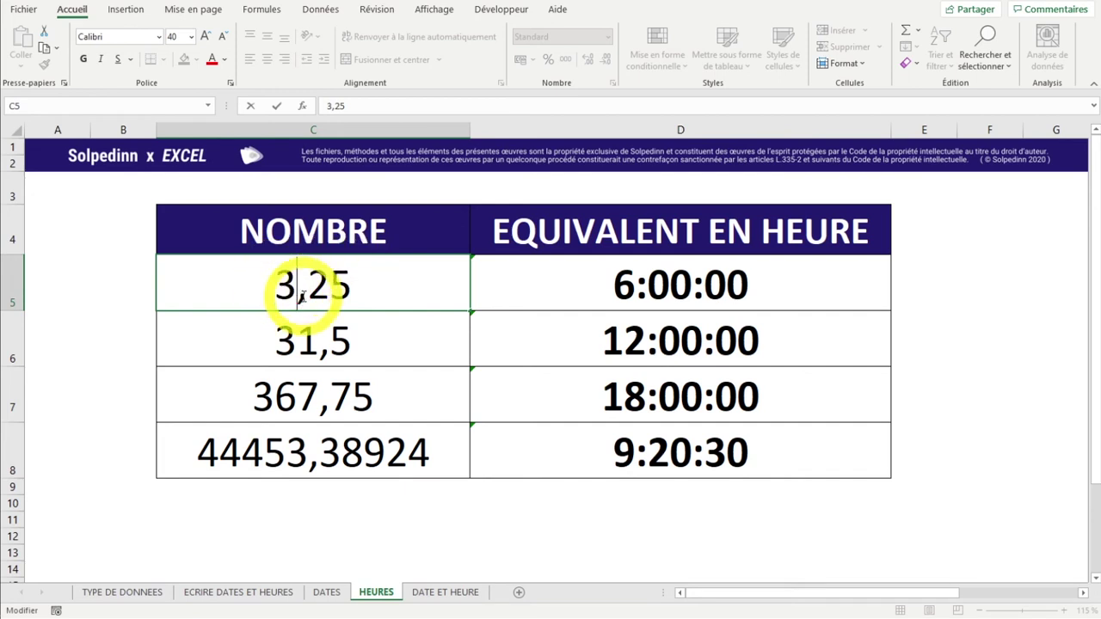
pyautogui.press('Return')
pyautogui.click(292, 286)
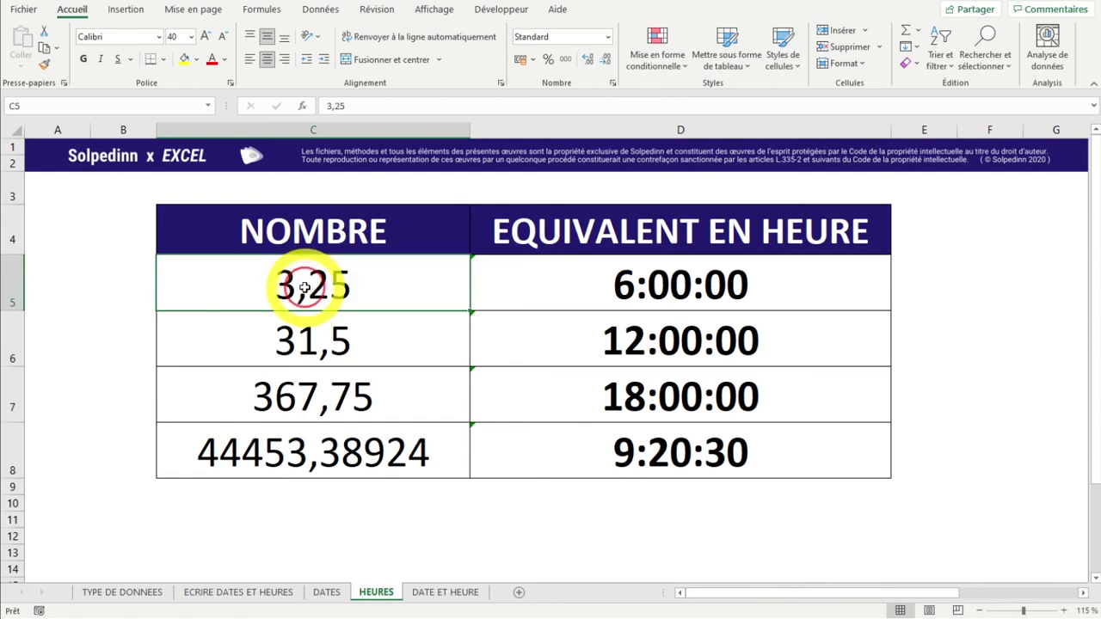
pyautogui.click(634, 288)
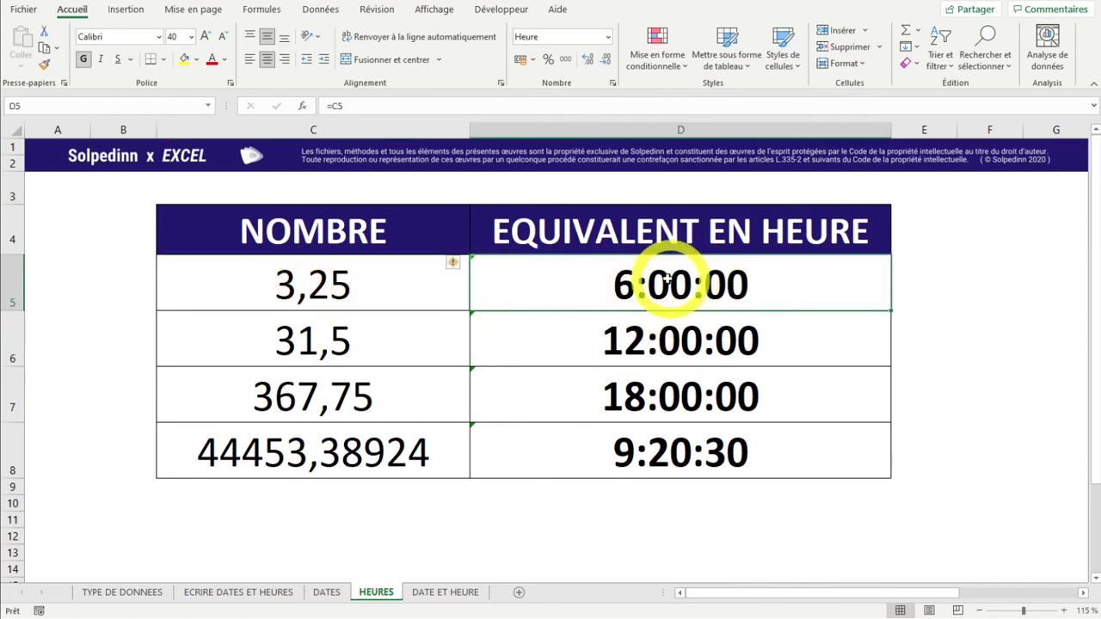
# Examine the decimal part of C5 against the time shown in D5, leaving the value as is
pyautogui.doubleClick(270, 276)
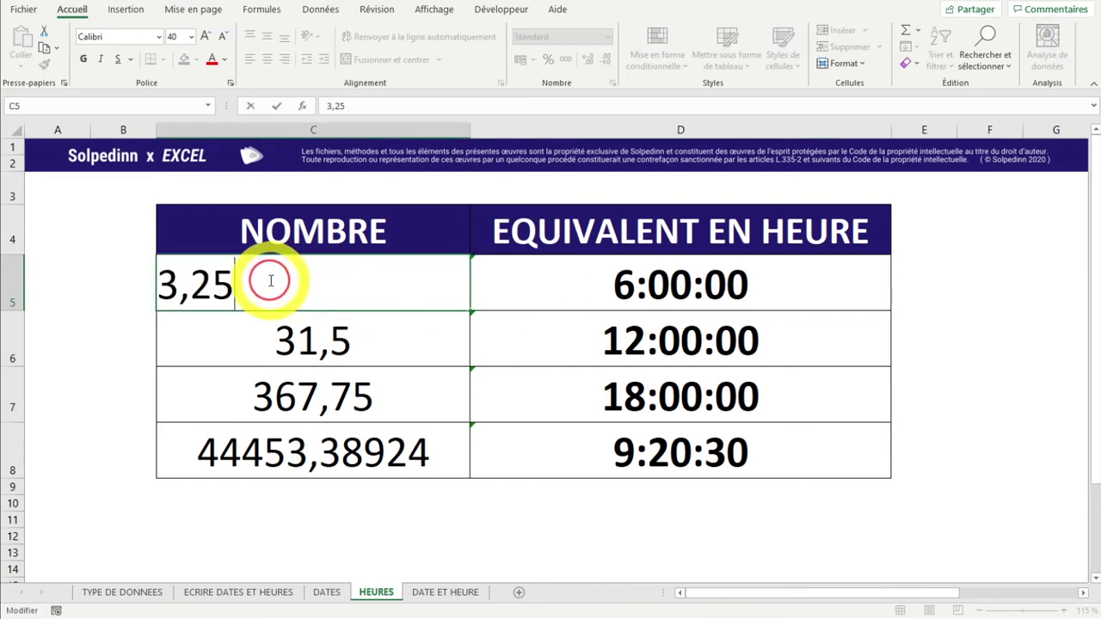
pyautogui.moveTo(179, 285); pyautogui.dragTo(317, 298)
pyautogui.click(316, 295)
pyautogui.click(315, 315)
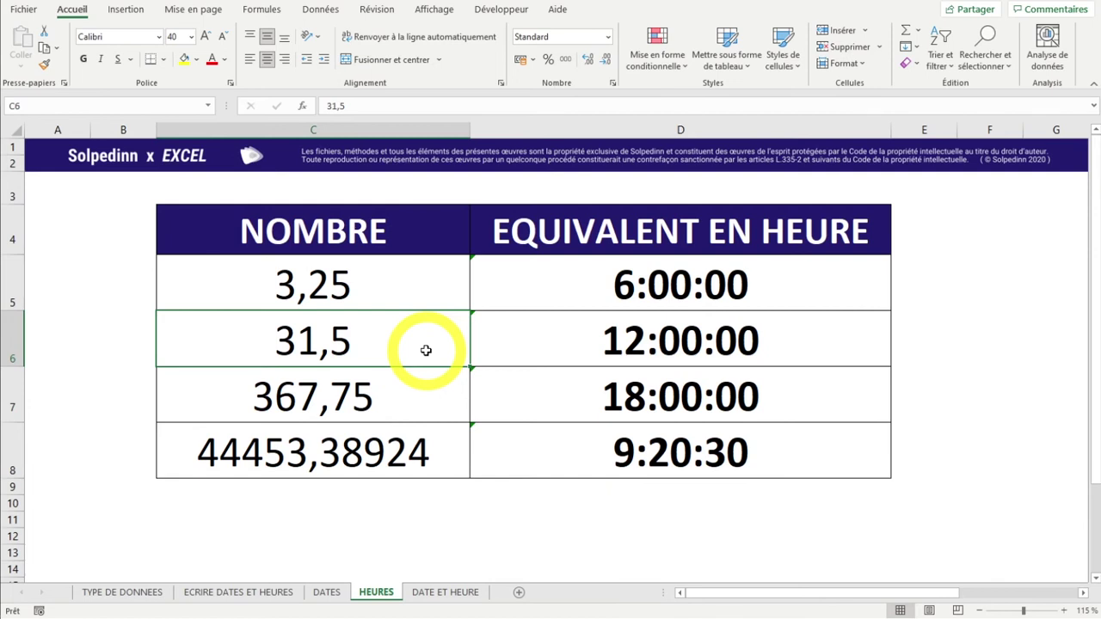
pyautogui.click(283, 284)
pyautogui.doubleClick(212, 284)
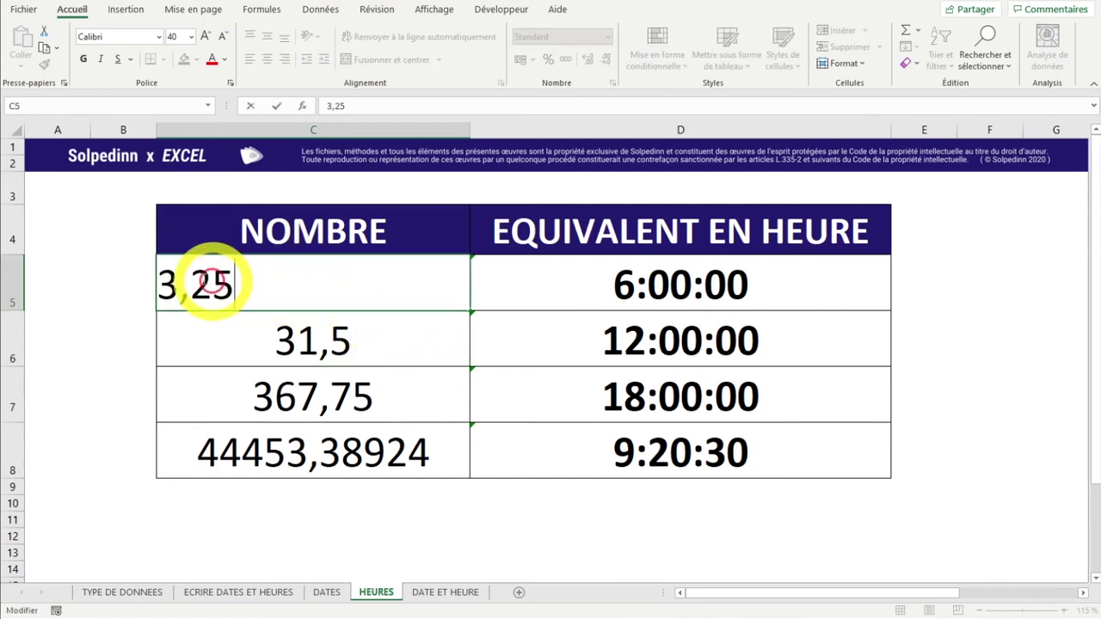
pyautogui.moveTo(178, 287); pyautogui.dragTo(373, 307)
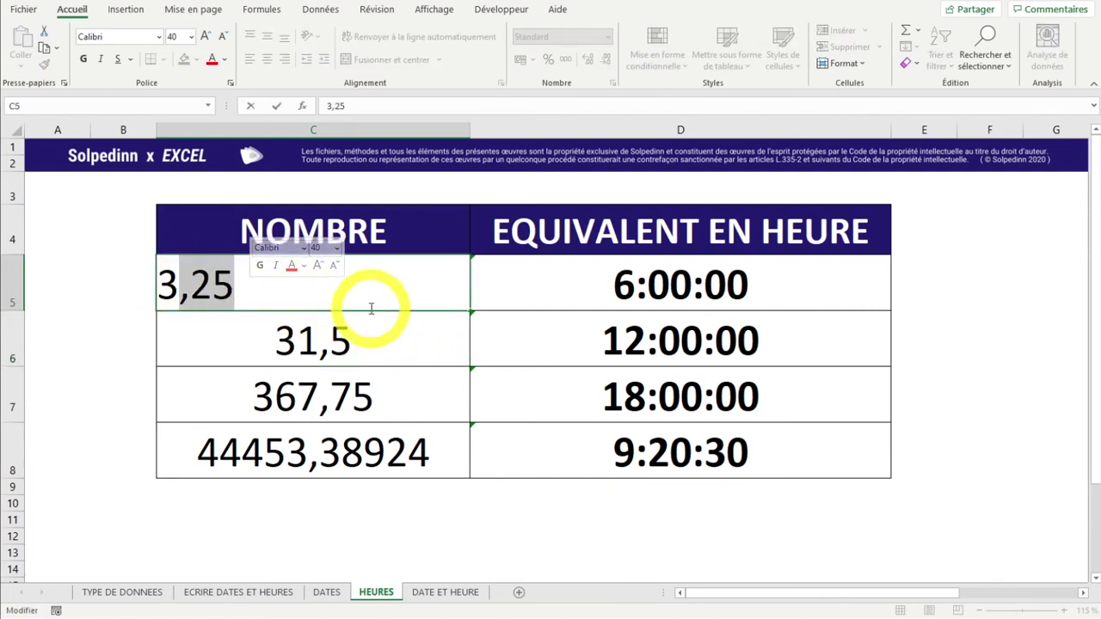
pyautogui.click(647, 284)
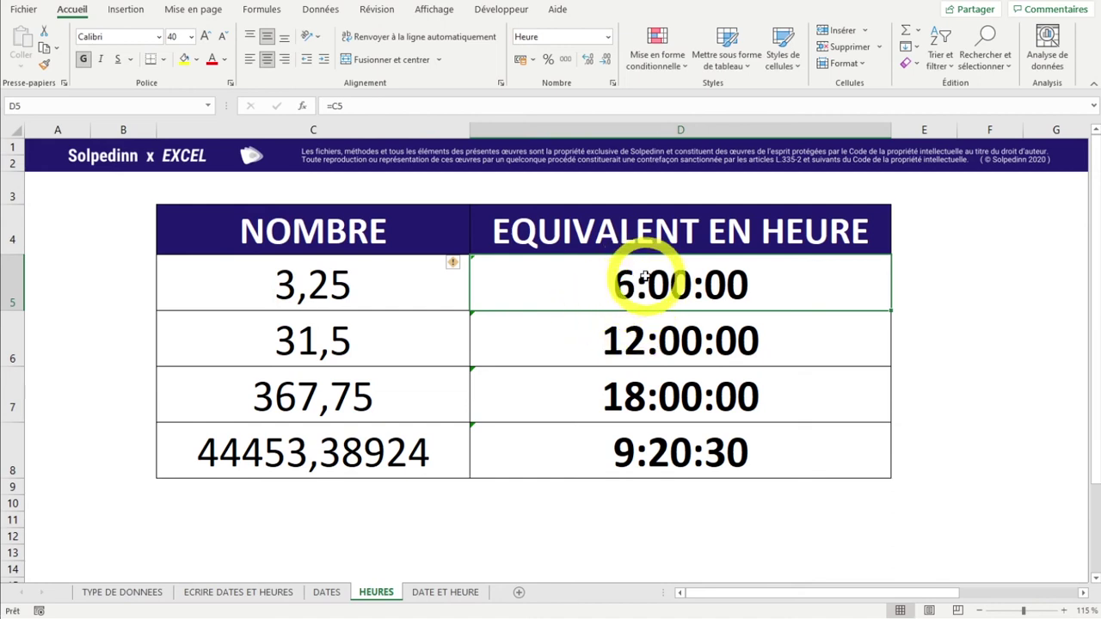
# Compare the decimal parts of C6, C7 and C8 with their times in D6:D8
pyautogui.click(334, 338)
pyautogui.click(651, 331)
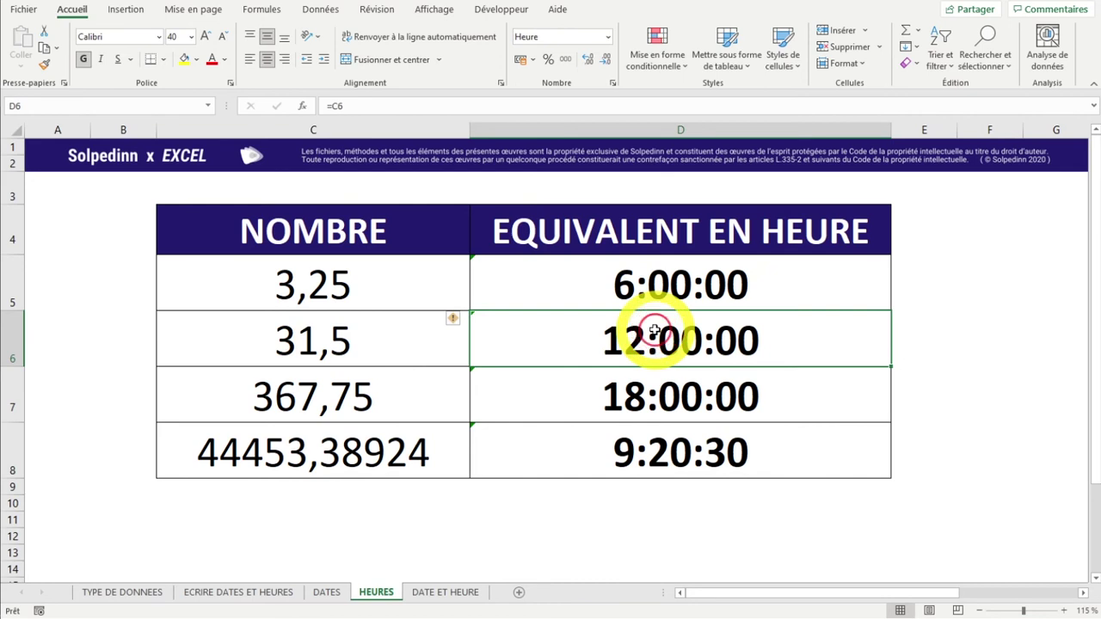
pyautogui.click(314, 400)
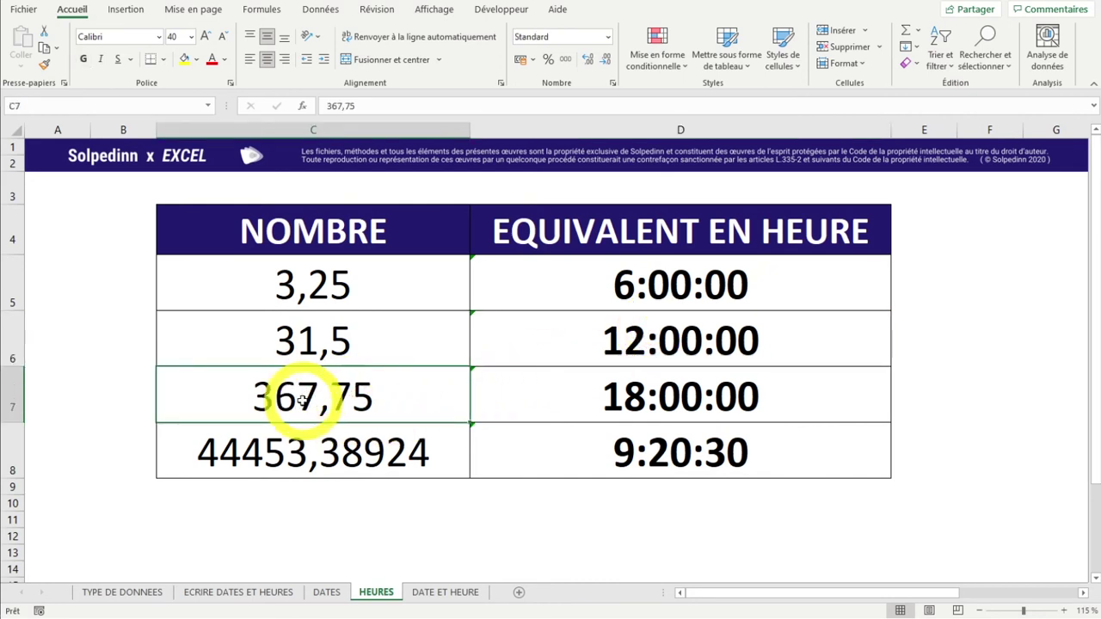
pyautogui.click(651, 388)
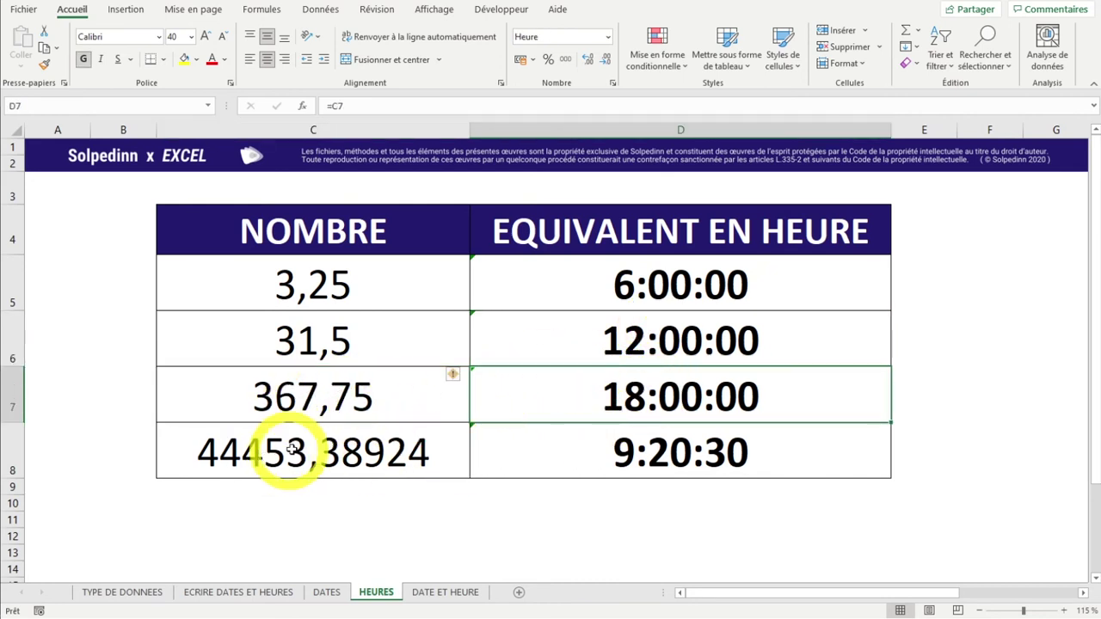
pyautogui.doubleClick(309, 460)
pyautogui.moveTo(288, 459); pyautogui.dragTo(396, 447)
pyautogui.click(396, 448)
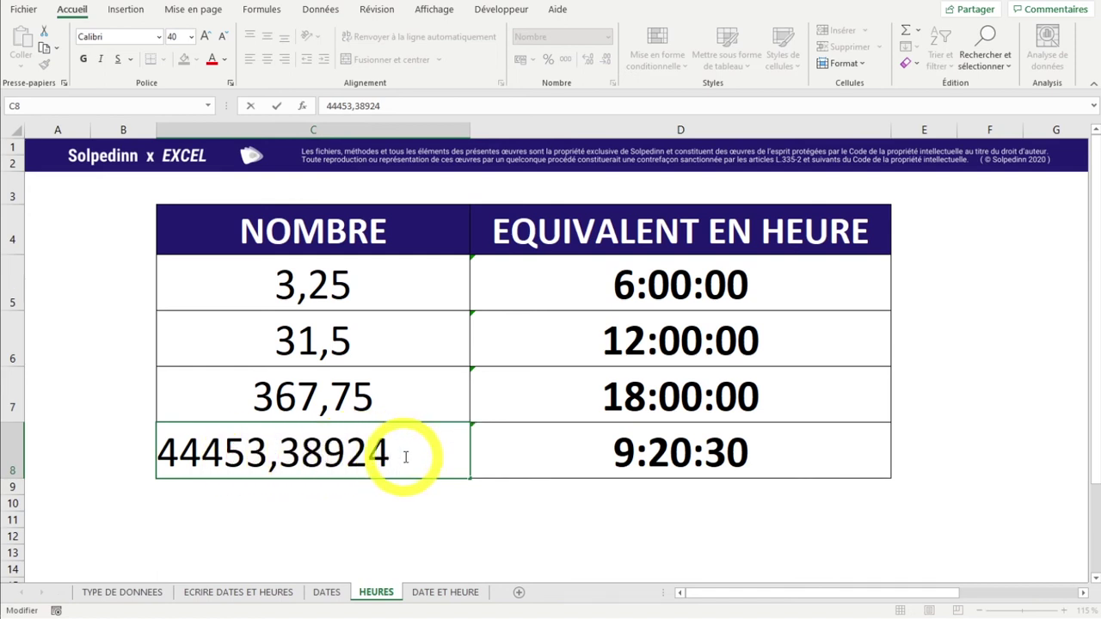
pyautogui.click(640, 469)
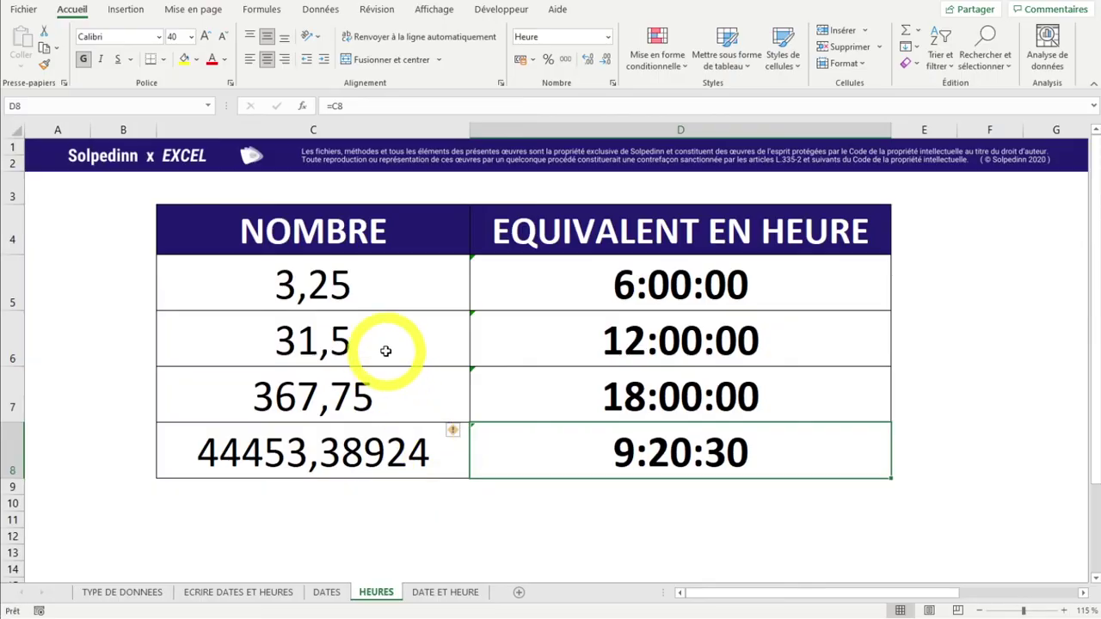
# Copy C5:C8 from the HEURES sheet and paste it as values into C5:C8 of the DATE ET HEURE sheet
pyautogui.moveTo(287, 278); pyautogui.dragTo(303, 456)
pyautogui.hotkey('ctrl', 'c')
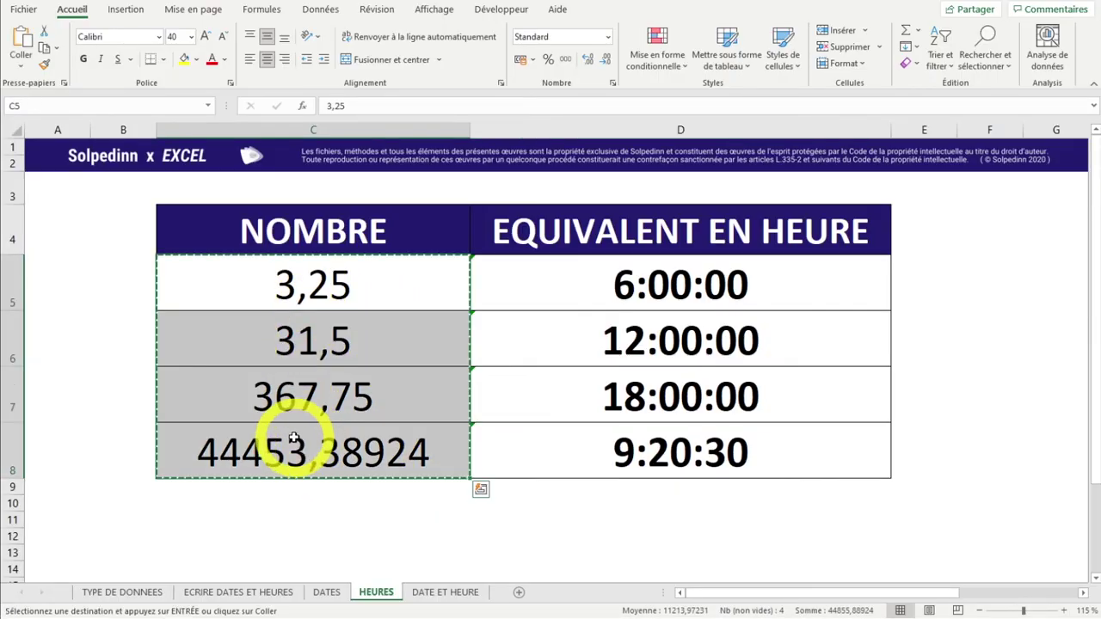
pyautogui.click(436, 592)
pyautogui.rightClick(266, 300)
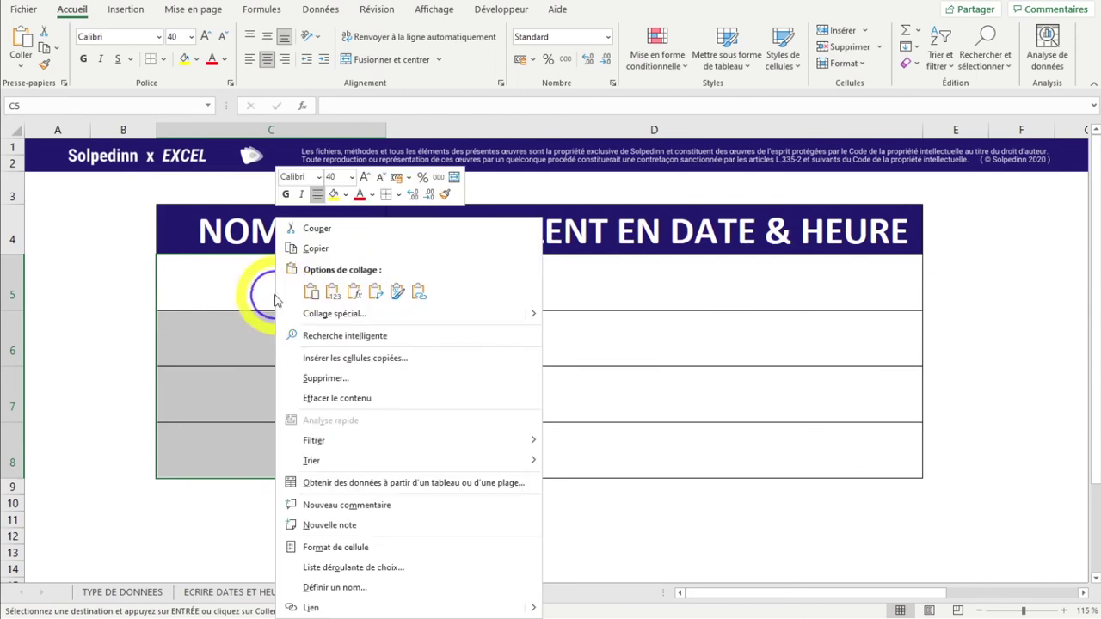
pyautogui.click(338, 292)
# Enter the formula =C5 in D5 and fill it down the EQUIVALENT EN DATE & HEURE column to D8
pyautogui.click(516, 294)
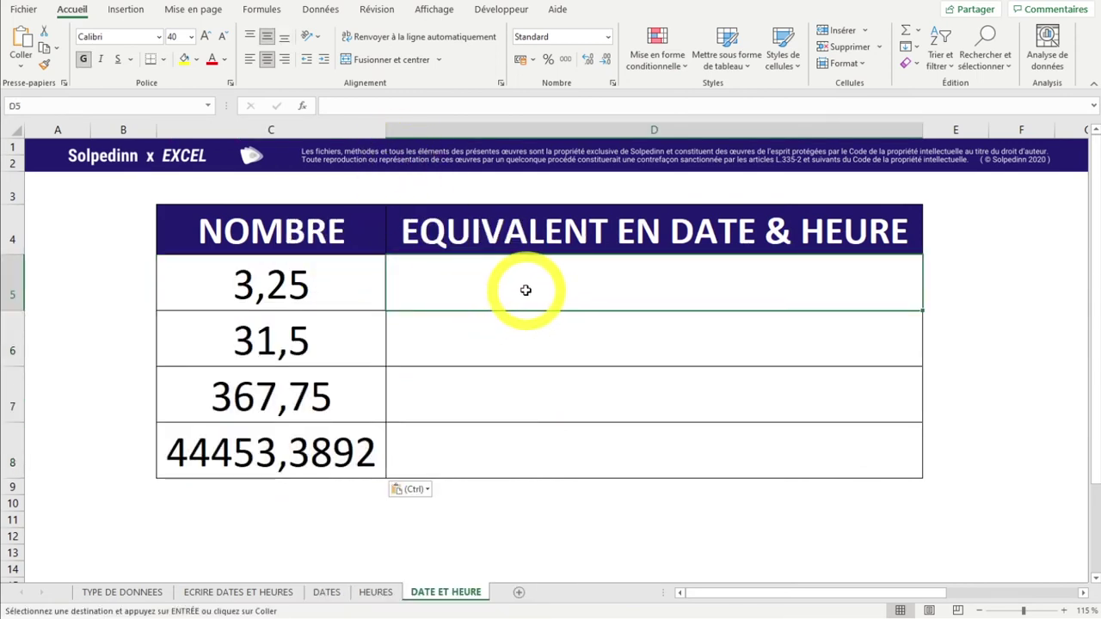
pyautogui.write('=')
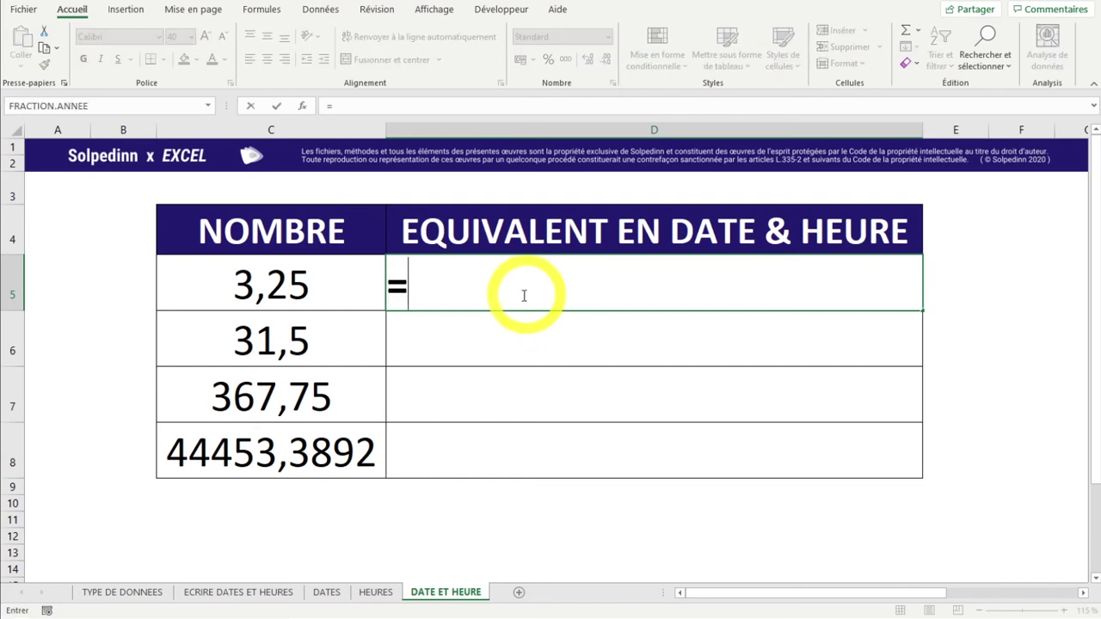
pyautogui.click(304, 287)
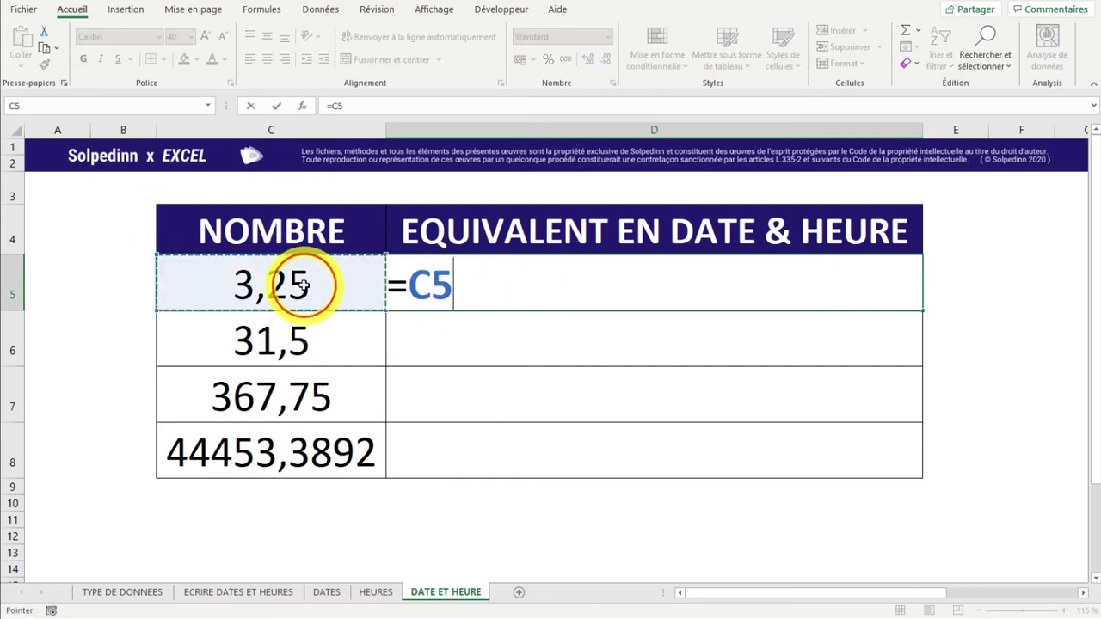
pyautogui.press('Return')
pyautogui.click(667, 295)
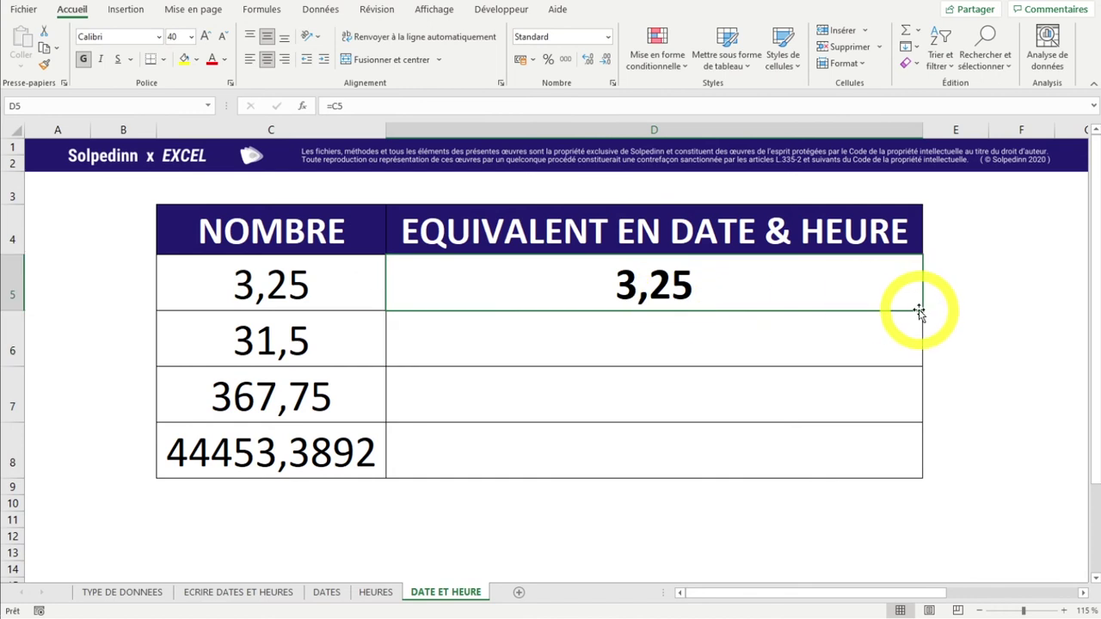
pyautogui.moveTo(922, 310); pyautogui.dragTo(878, 451)
# Format D5:D8 with the Personnalisée category, using the type jj/mm/aaaa hh:mm
pyautogui.rightClick(544, 288)
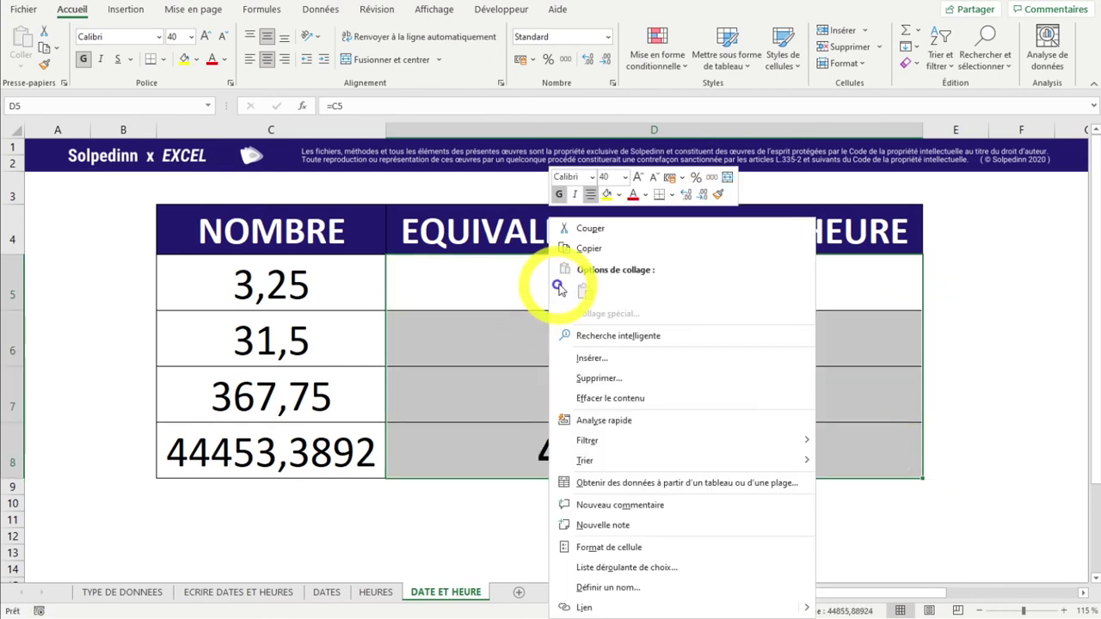
pyautogui.click(585, 547)
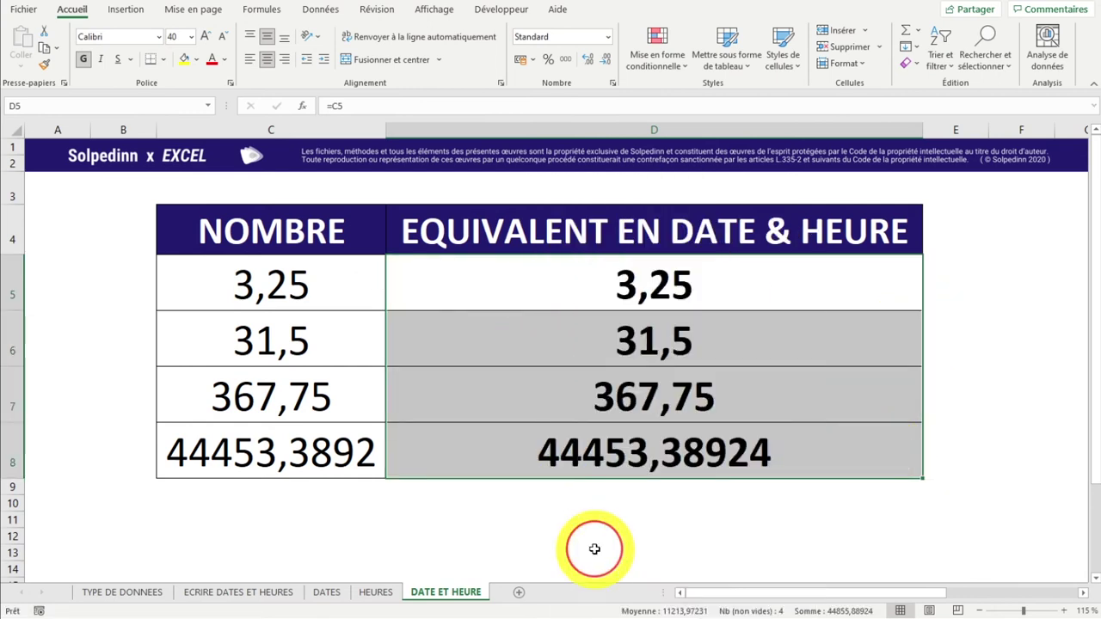
pyautogui.moveTo(565, 277); pyautogui.dragTo(573, 165)
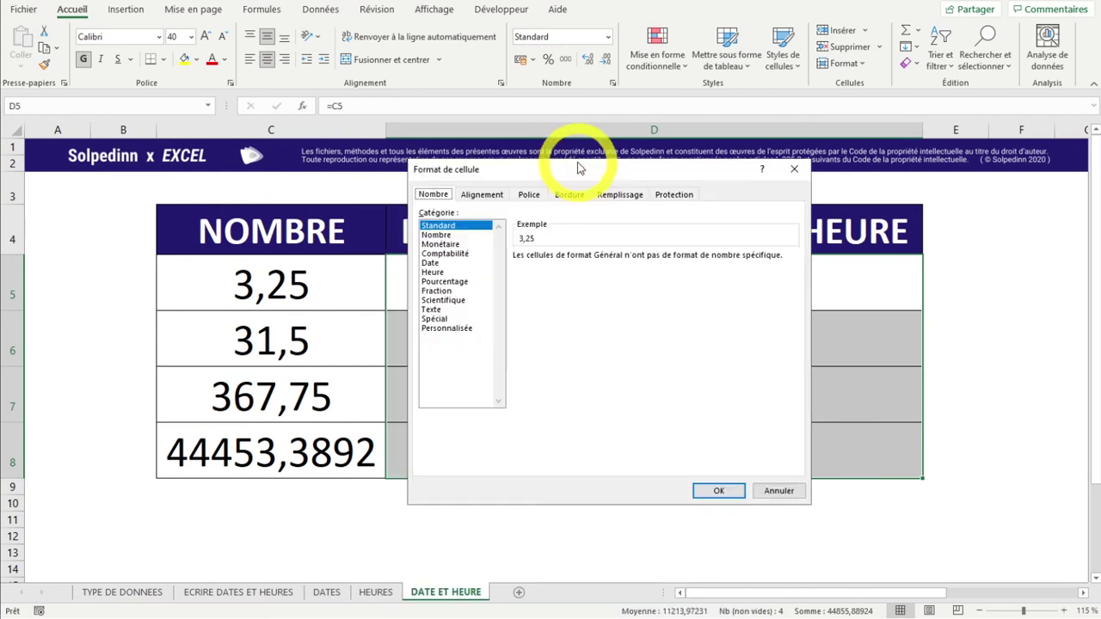
pyautogui.click(447, 328)
pyautogui.moveTo(789, 293); pyautogui.dragTo(792, 320)
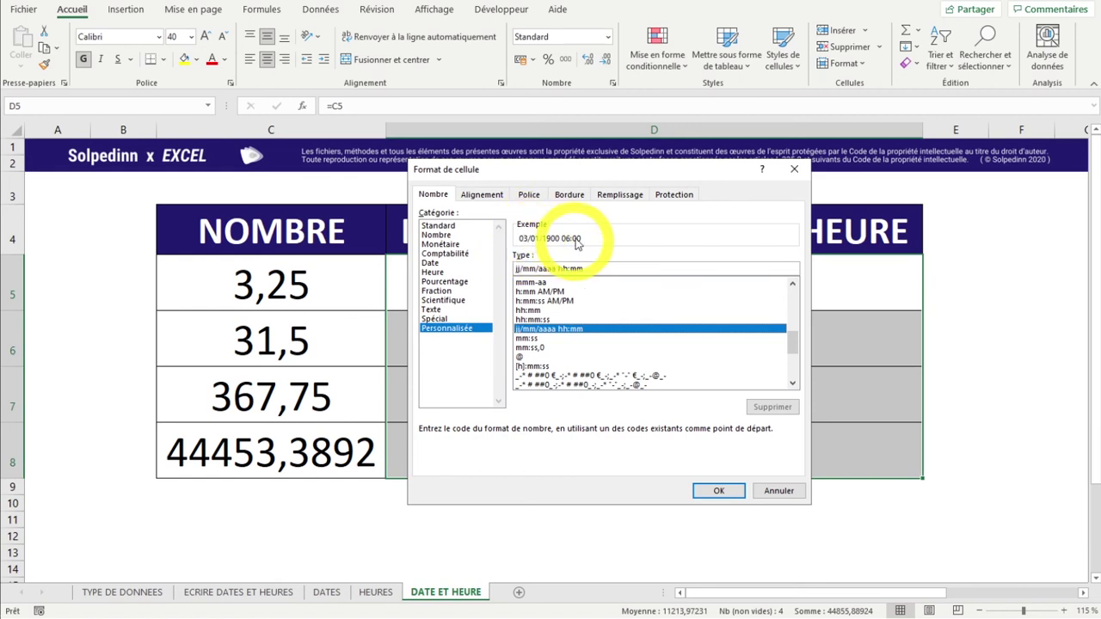
pyautogui.click(712, 491)
pyautogui.click(688, 534)
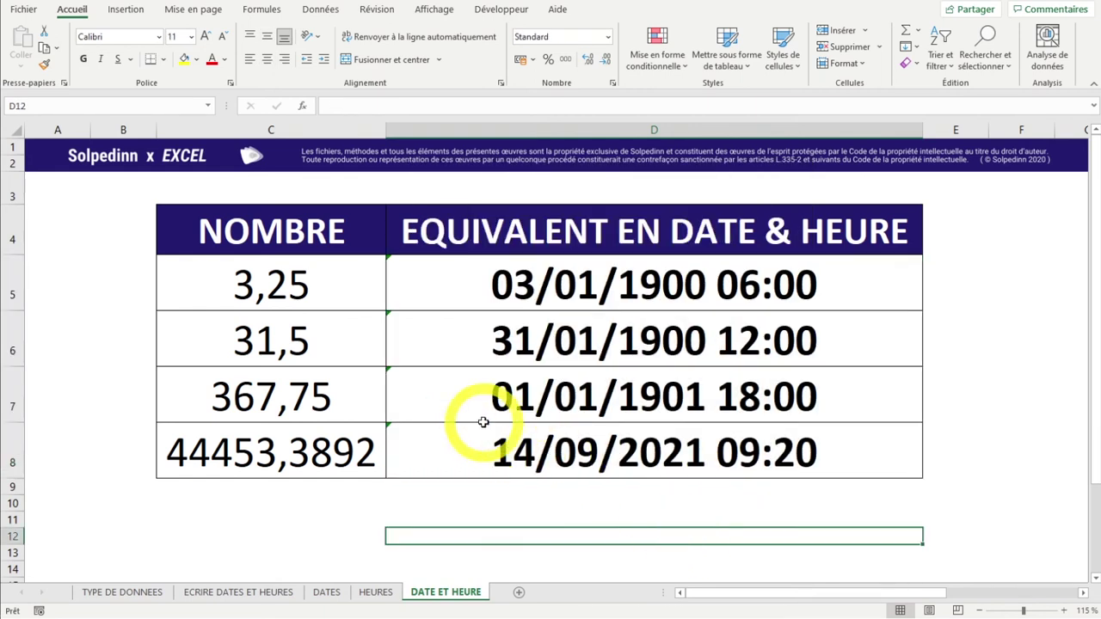
# Compare the NOMBRE values in C5, C6 and C8 with their date and time equivalents in column D
pyautogui.click(292, 275)
pyautogui.click(516, 292)
pyautogui.click(364, 293)
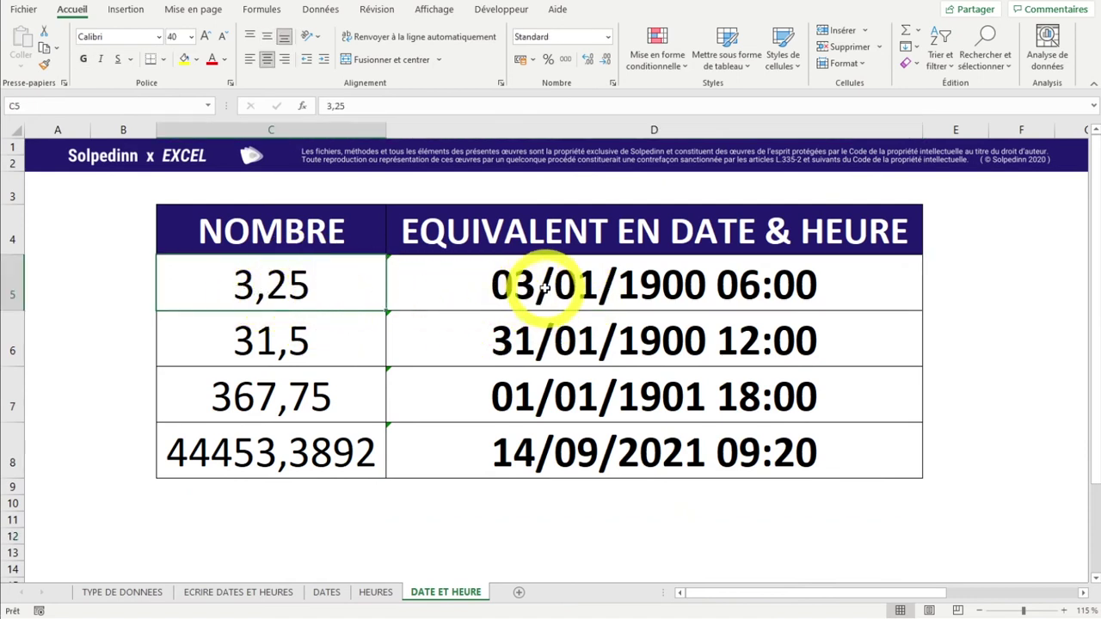
pyautogui.click(277, 339)
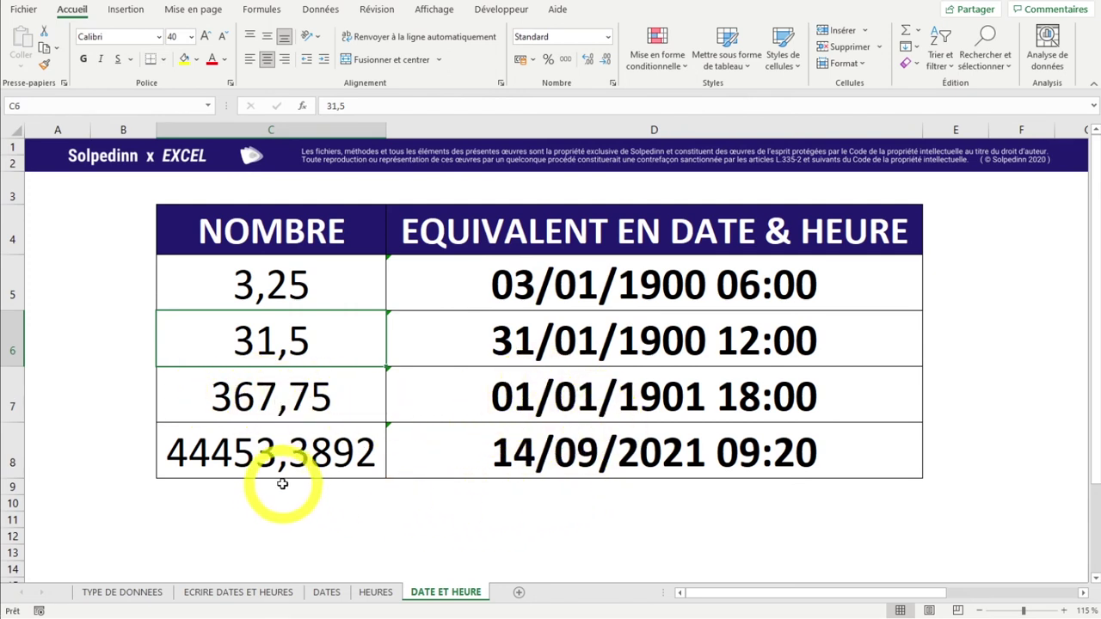
pyautogui.click(206, 467)
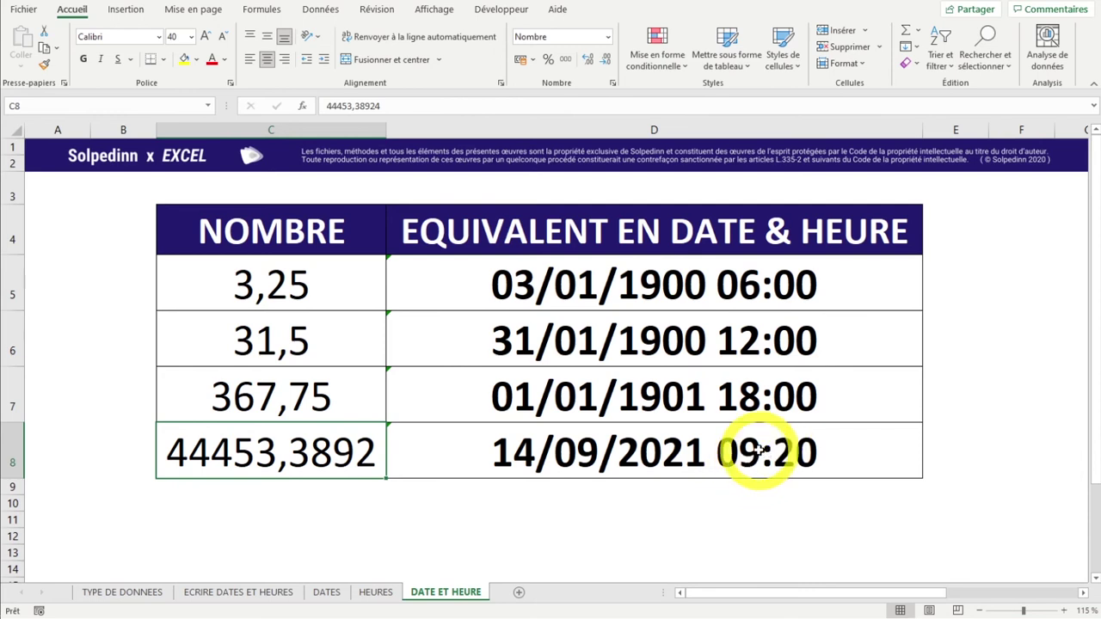
# Copy cell D8 with its date and time formatting into D10, below the table
pyautogui.click(233, 495)
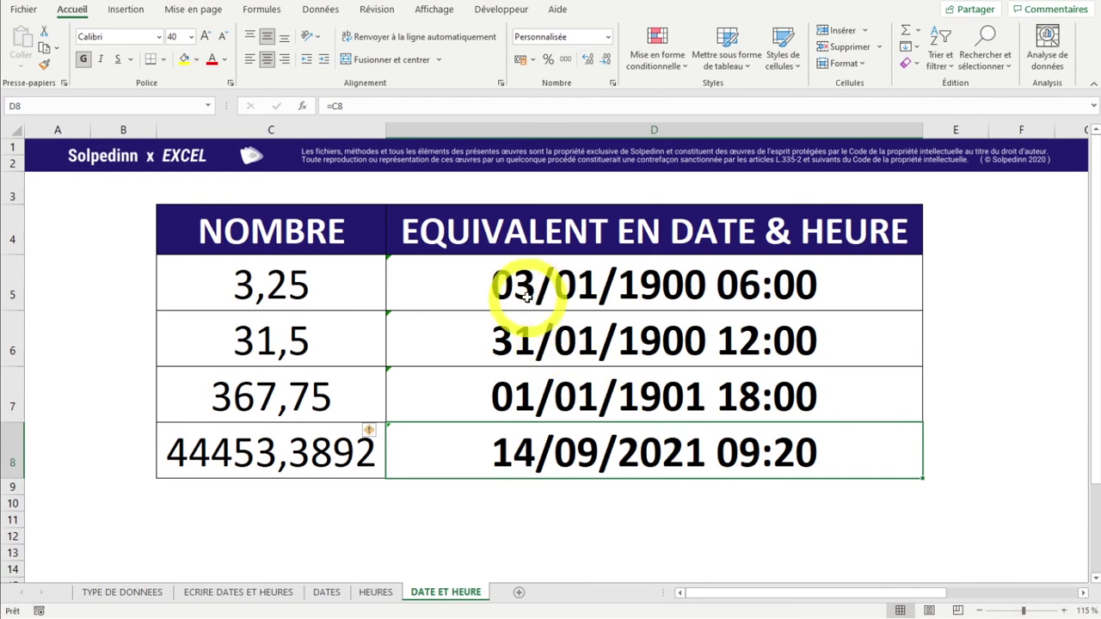
pyautogui.click(486, 283)
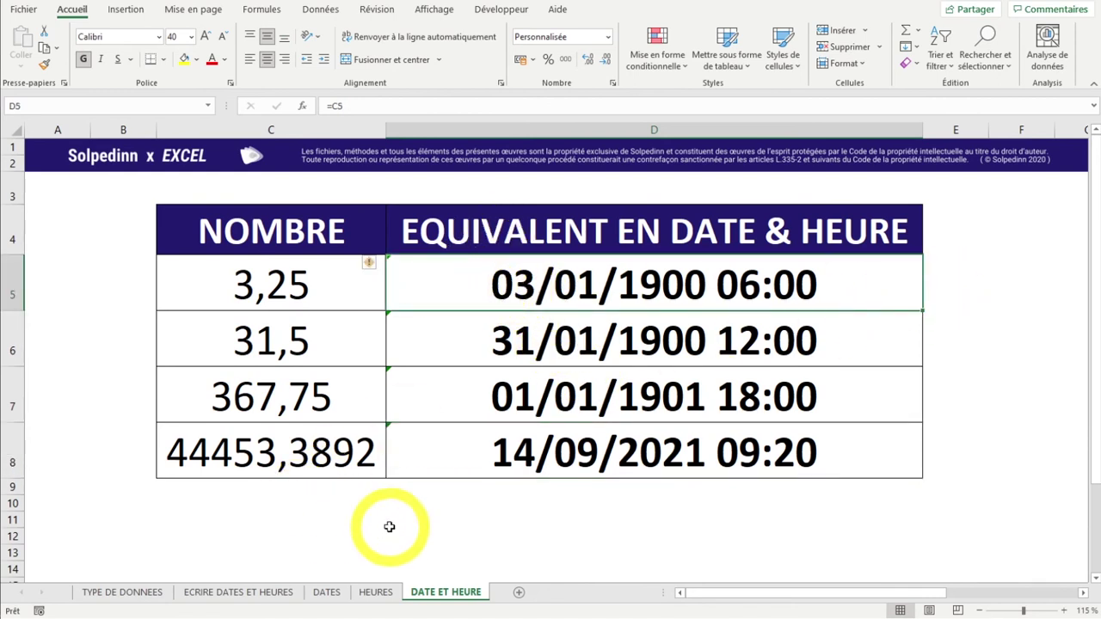
pyautogui.scroll(-1, 570, 492)
pyautogui.click(560, 454)
pyautogui.click(559, 409)
pyautogui.hotkey('ctrl', 'c')
pyautogui.click(461, 459)
# Enter the date and time 11/11/2020 17:13 in D10
pyautogui.write('1')
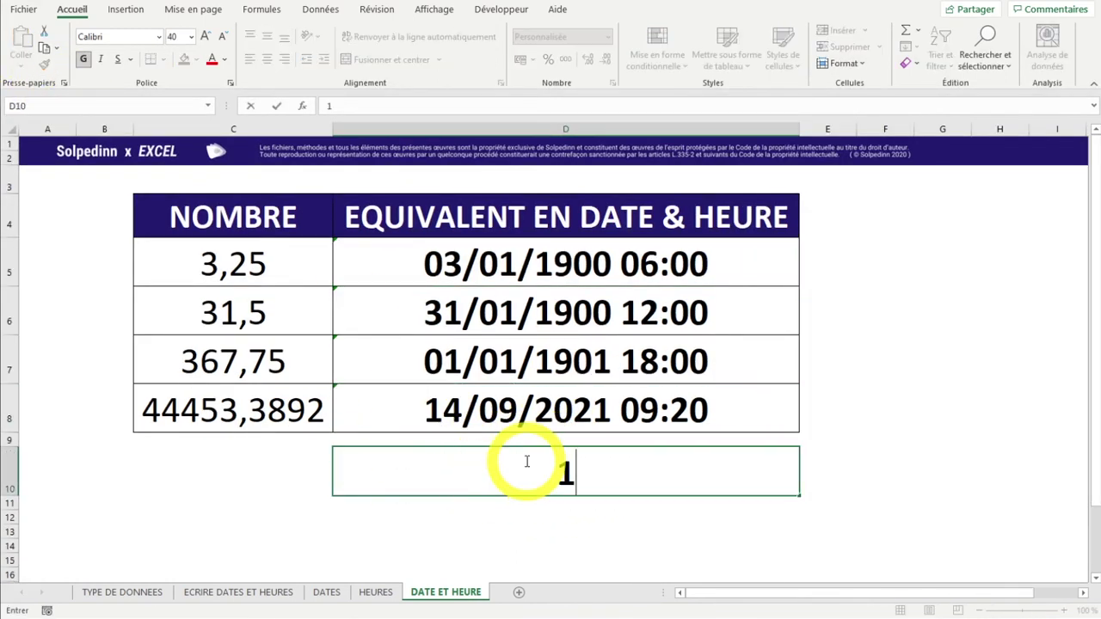
pyautogui.write('1/11/202')
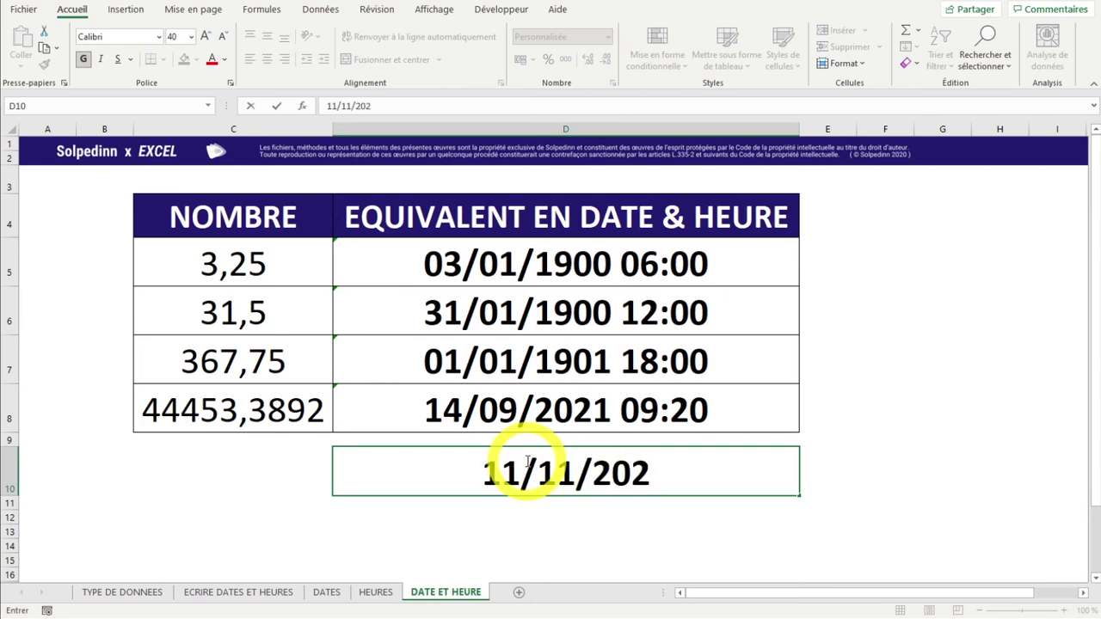
pyautogui.write('0 17')
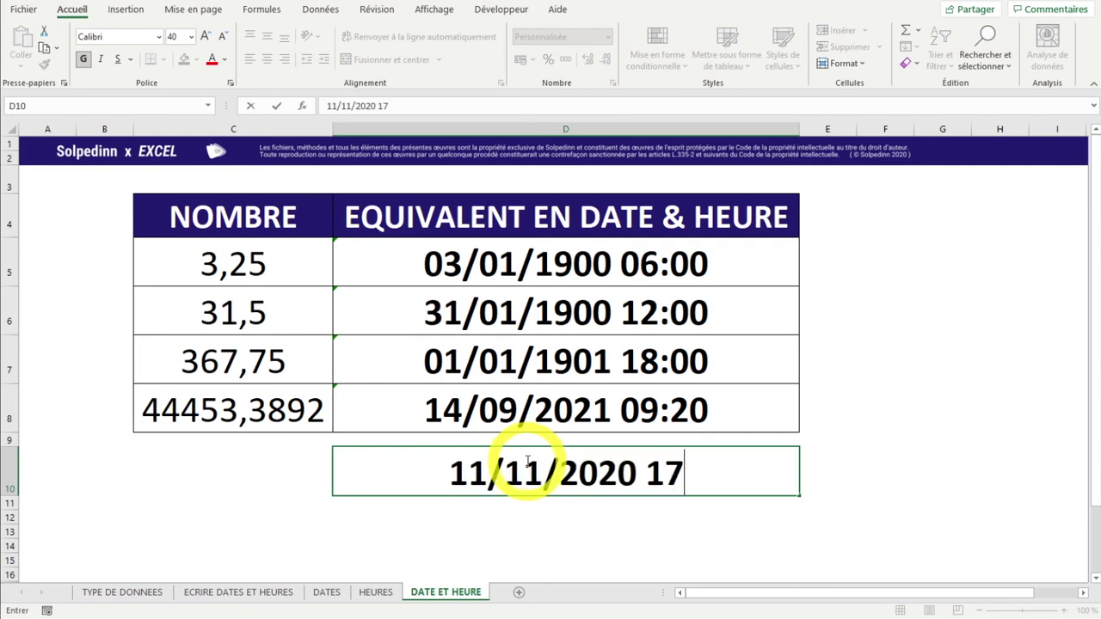
pyautogui.write(':')
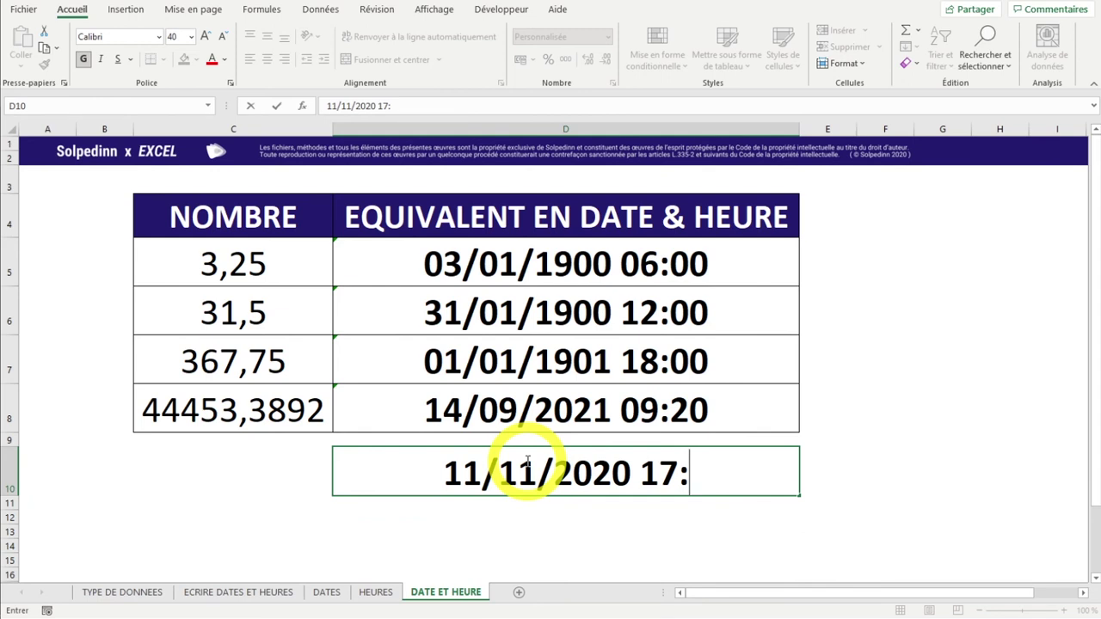
pyautogui.write('13')
pyautogui.press('Return')
pyautogui.click(862, 470)
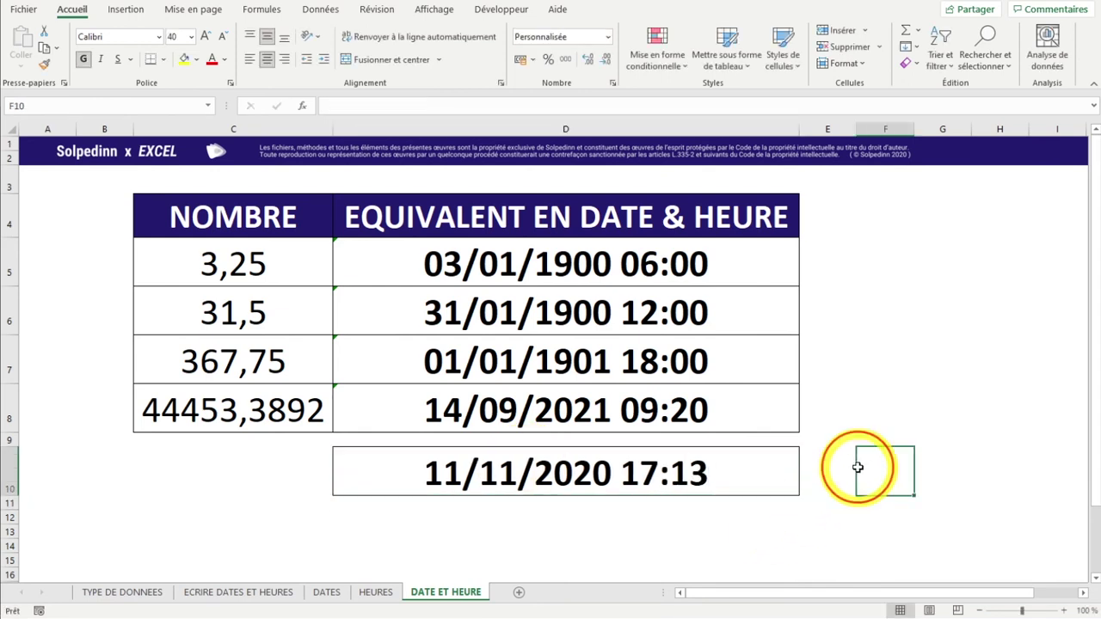
# Enter the formula =D10 in E10 and set its number format to Nombre
pyautogui.click(829, 469)
pyautogui.write('=')
pyautogui.click(636, 454)
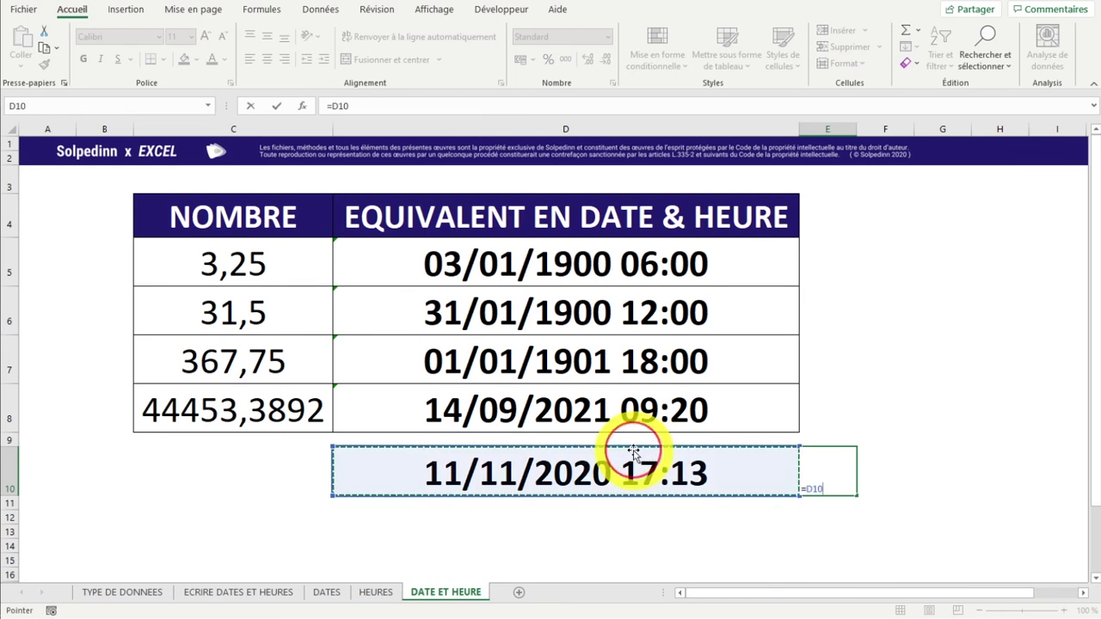
pyautogui.press('Return')
pyautogui.click(811, 470)
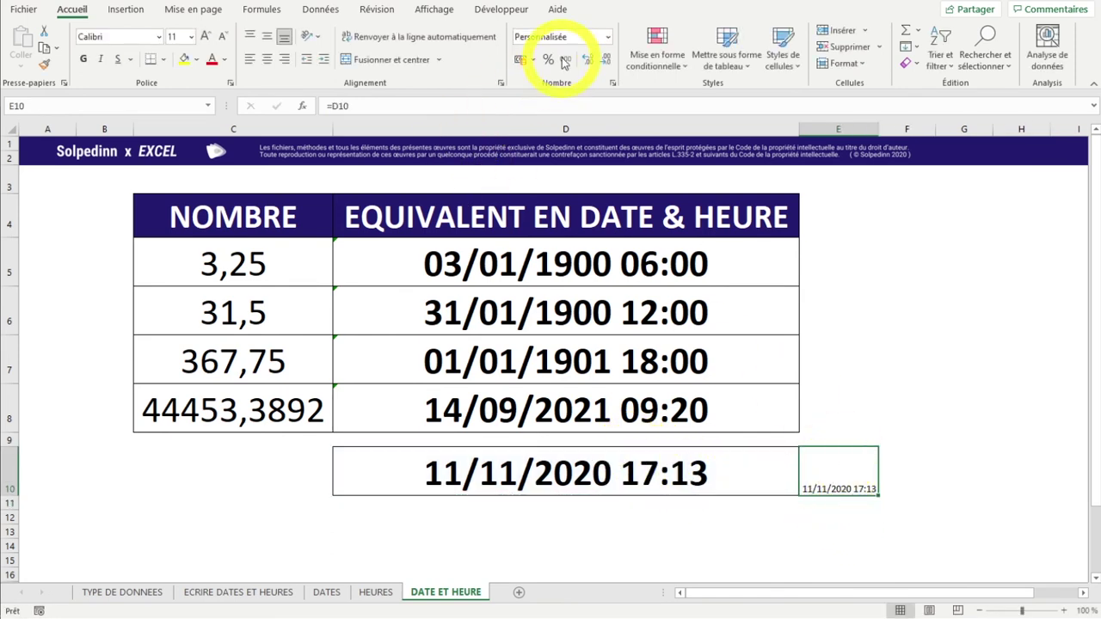
pyautogui.click(608, 37)
pyautogui.click(572, 93)
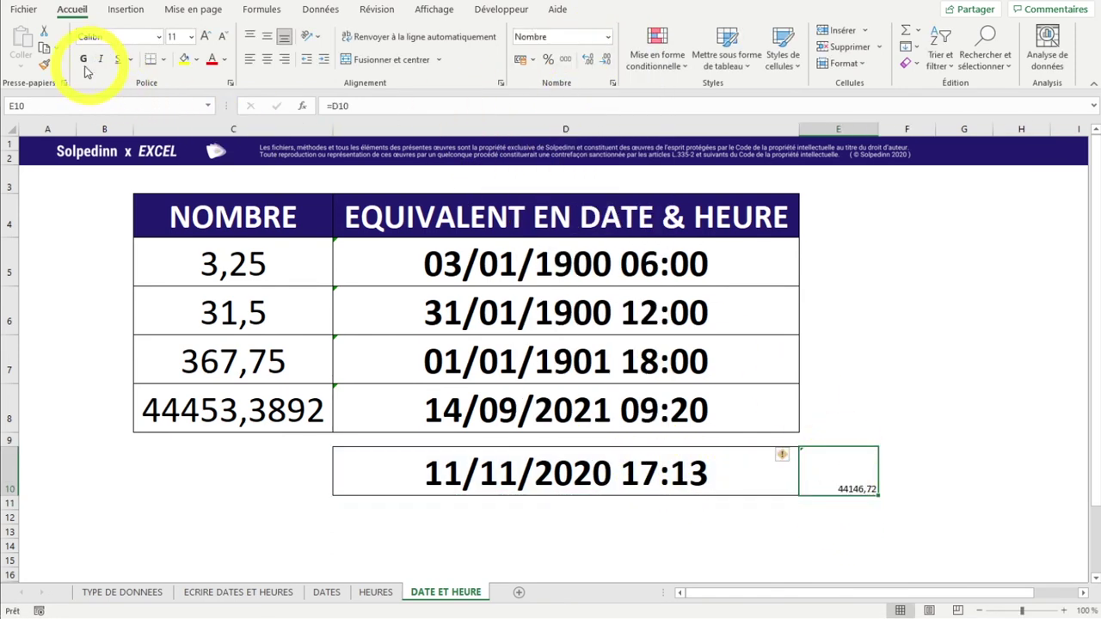
# Apply the formatting of C8 to E10 and auto-fit column E to its content
pyautogui.click(259, 427)
pyautogui.click(44, 64)
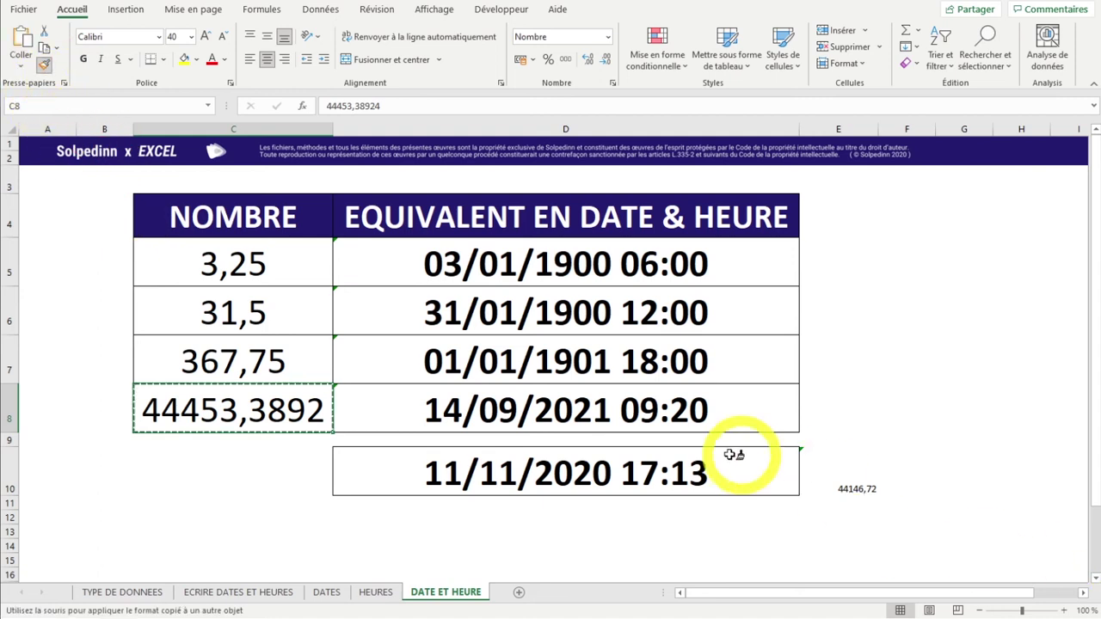
pyautogui.click(838, 478)
pyautogui.click(963, 469)
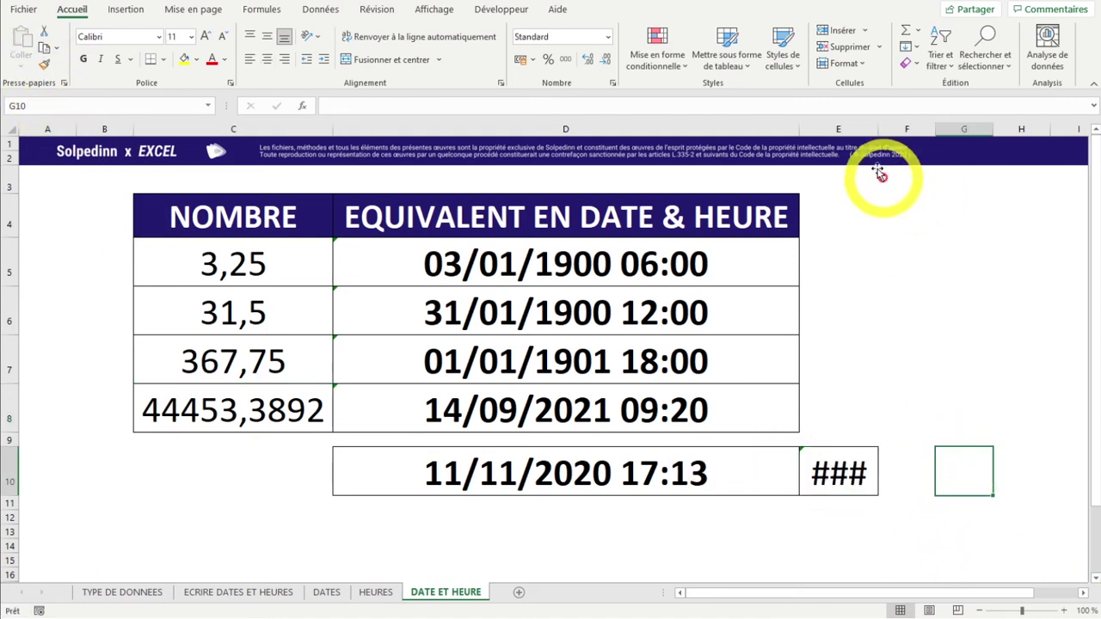
pyautogui.doubleClick(880, 128)
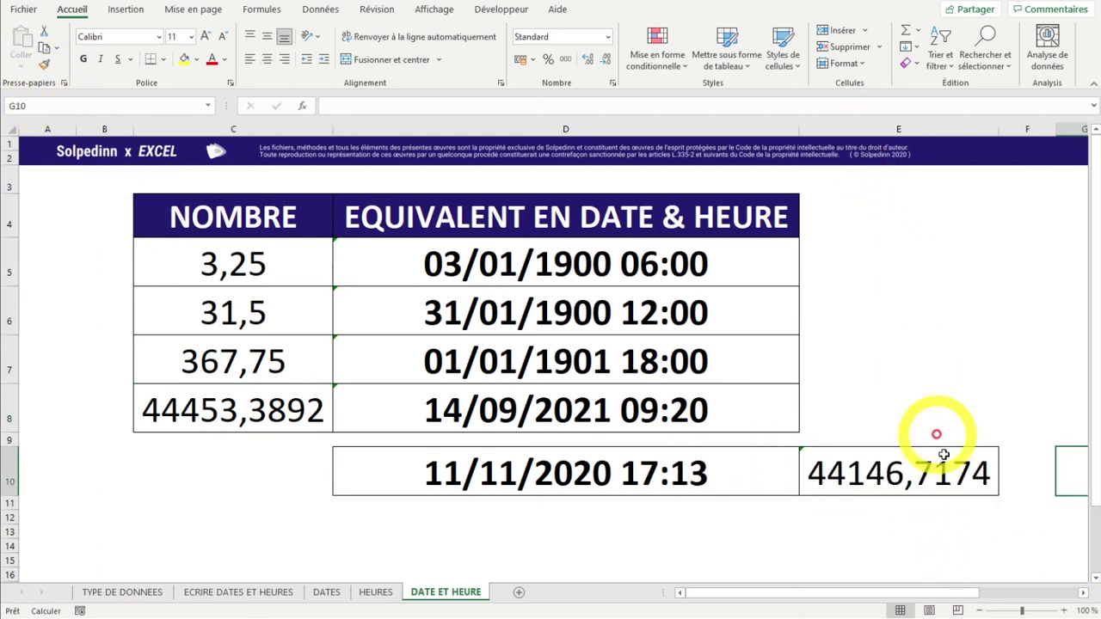
pyautogui.click(907, 541)
pyautogui.click(869, 476)
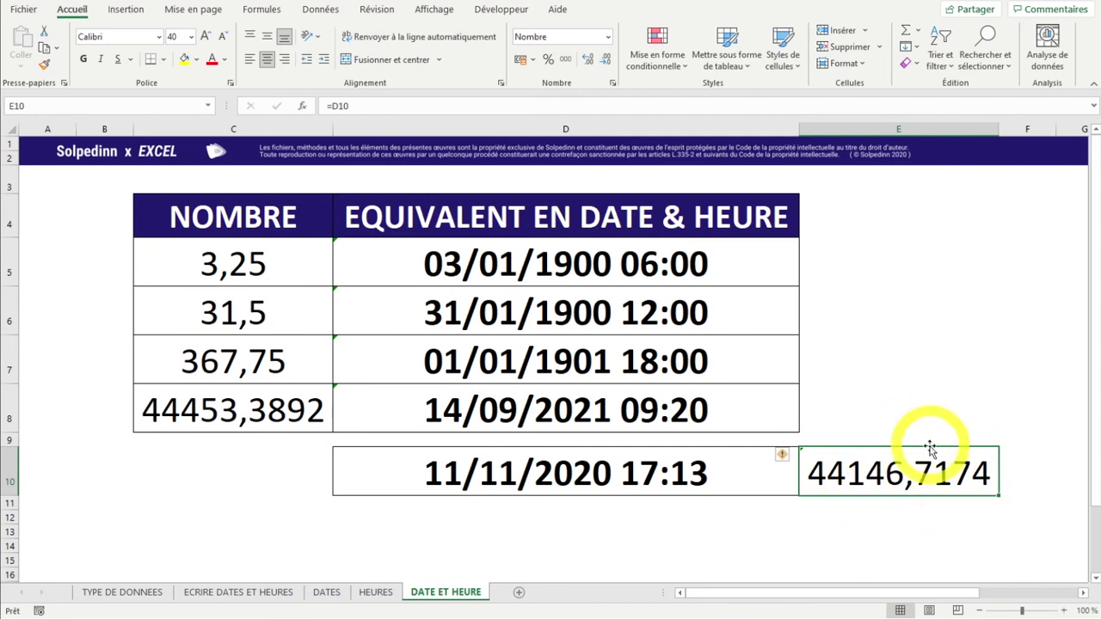
# Copy the date and time cell D10 into D14:D15
pyautogui.click(497, 473)
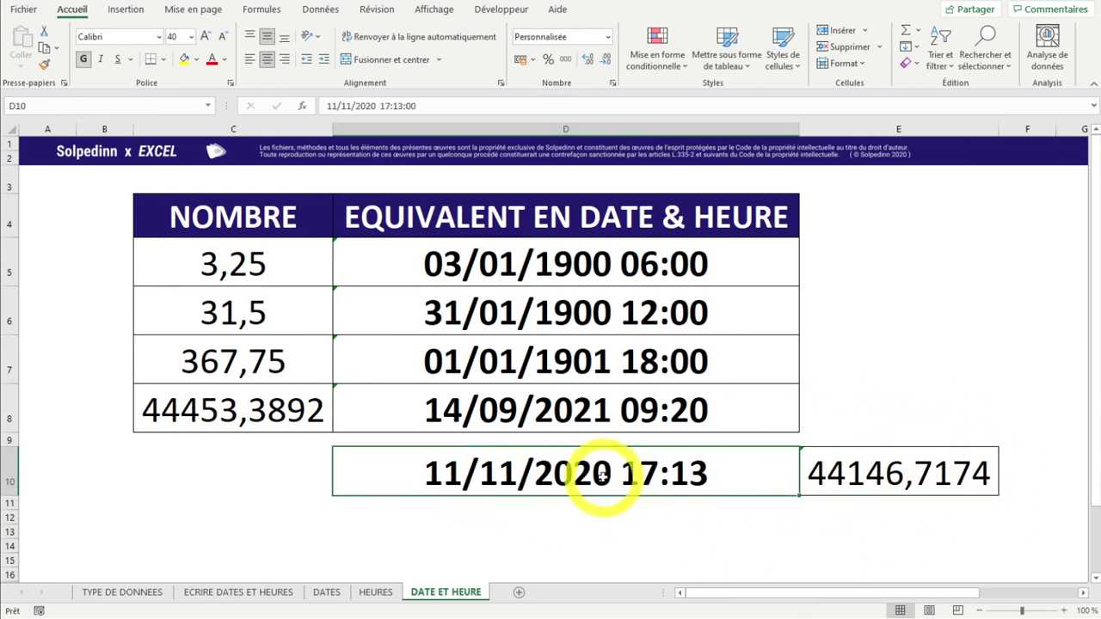
pyautogui.click(606, 517)
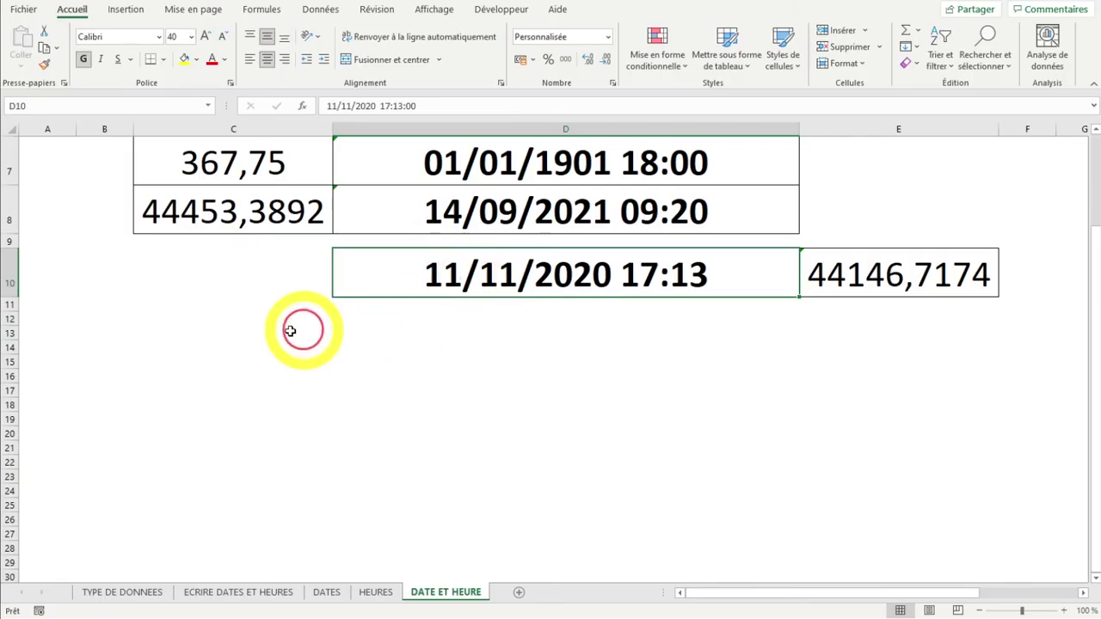
pyautogui.hotkey('ctrl', 'c')
pyautogui.moveTo(503, 340); pyautogui.dragTo(499, 378)
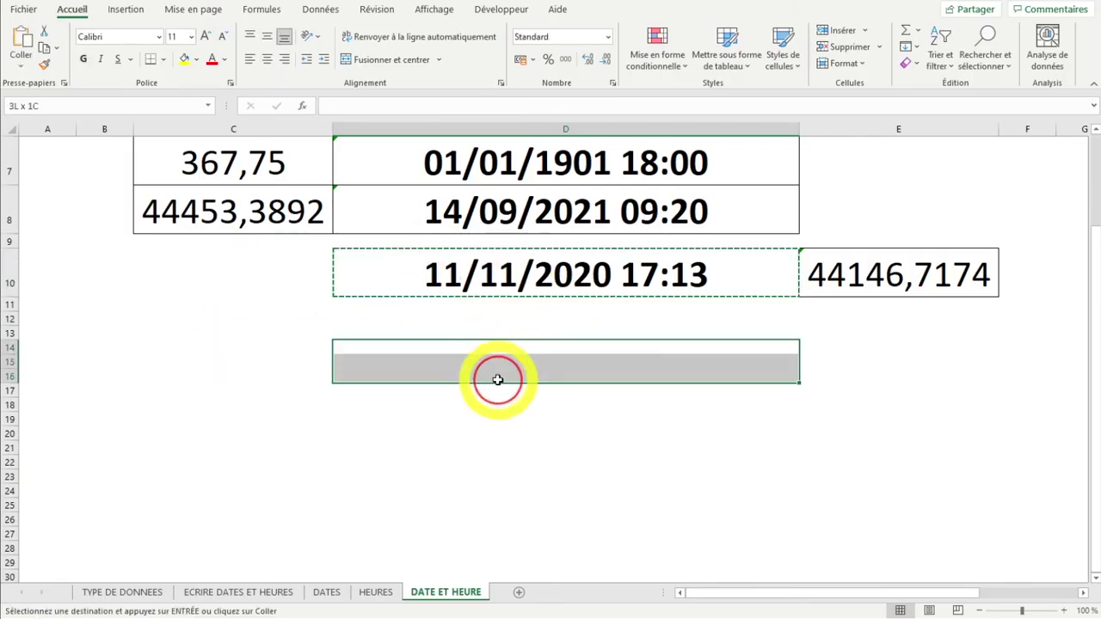
pyautogui.hotkey('ctrl', 'v')
pyautogui.press('Escape')
# Replace the content of D14 with the date and time 14/09/2021 8:45
pyautogui.click(565, 374)
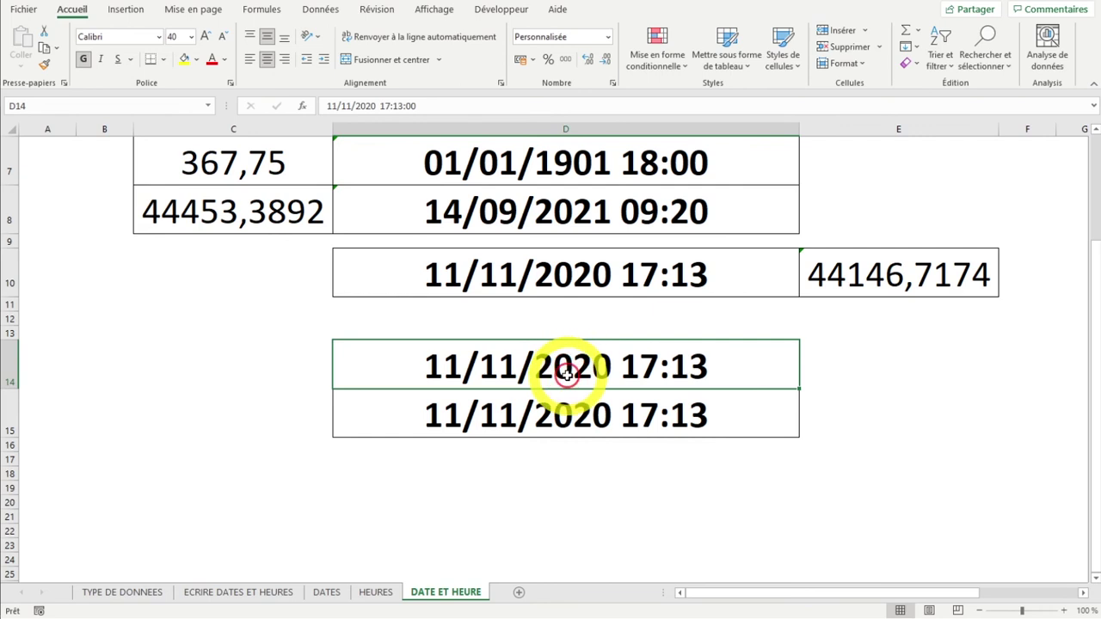
pyautogui.write('14')
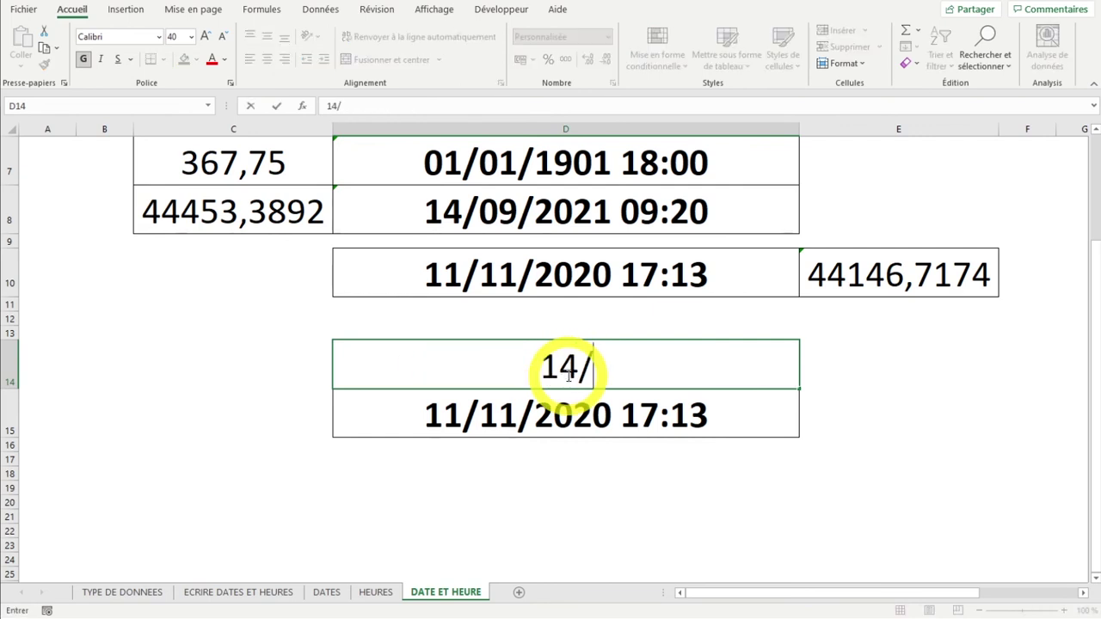
pyautogui.write('/09/2021')
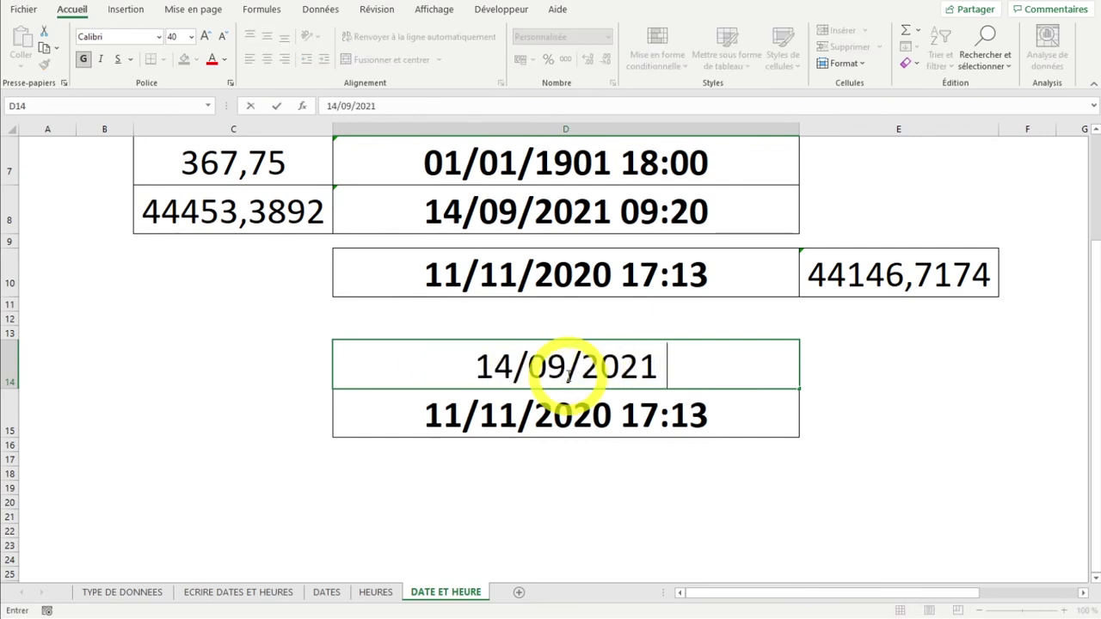
pyautogui.write(' 08:45')
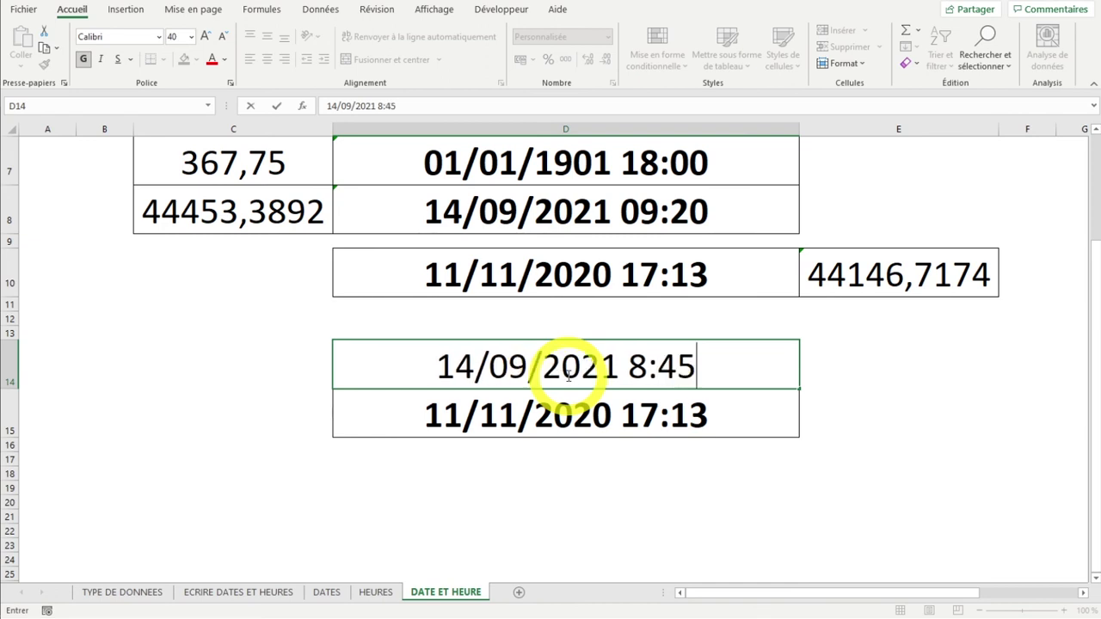
pyautogui.press('Return')
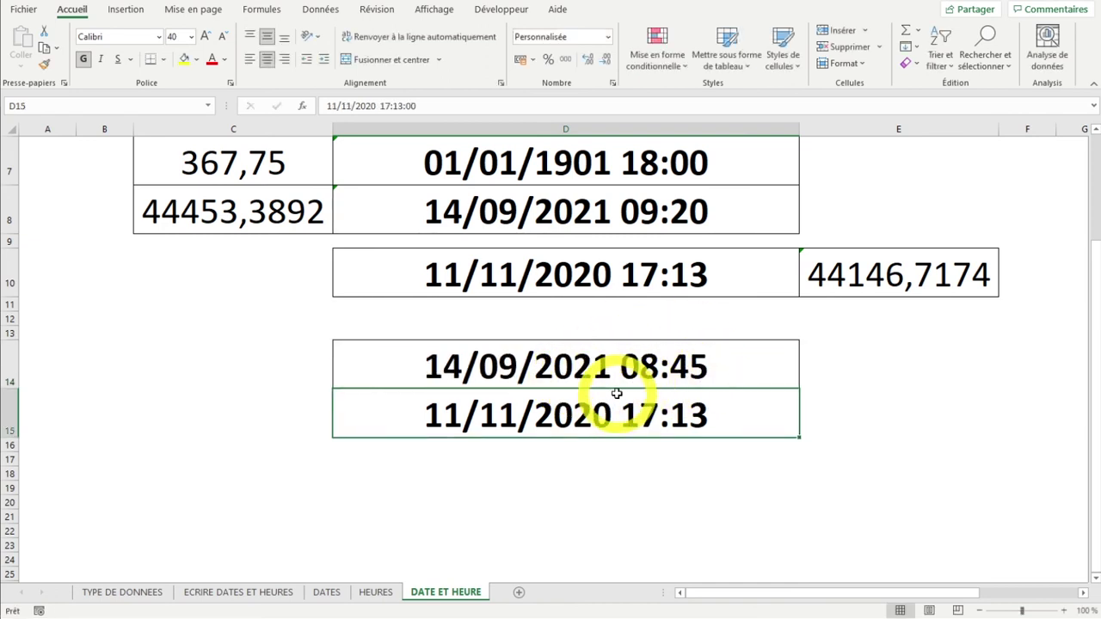
# Replace the content of D15 with the date and time 14/09/2021 18:45
pyautogui.doubleClick(395, 412)
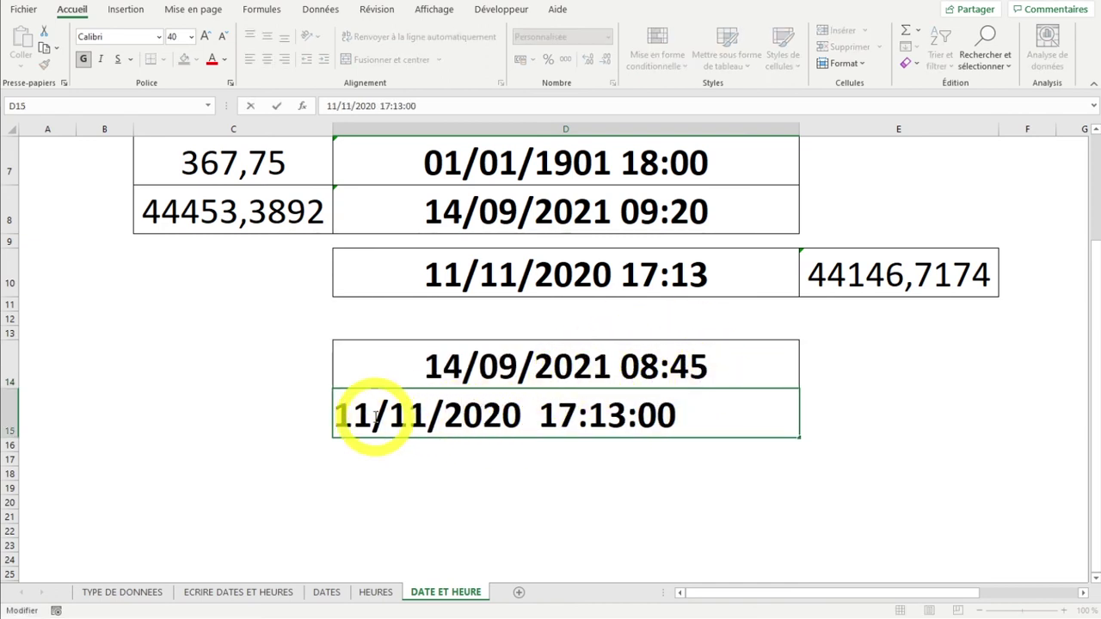
pyautogui.moveTo(342, 416); pyautogui.dragTo(691, 407)
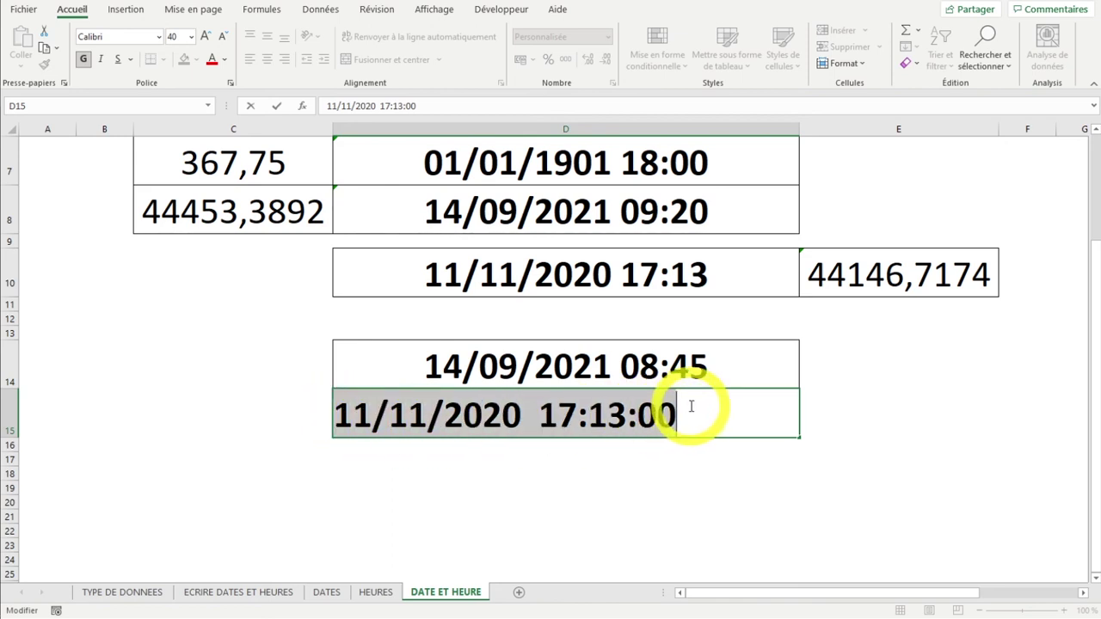
pyautogui.write('14/09/2021 18')
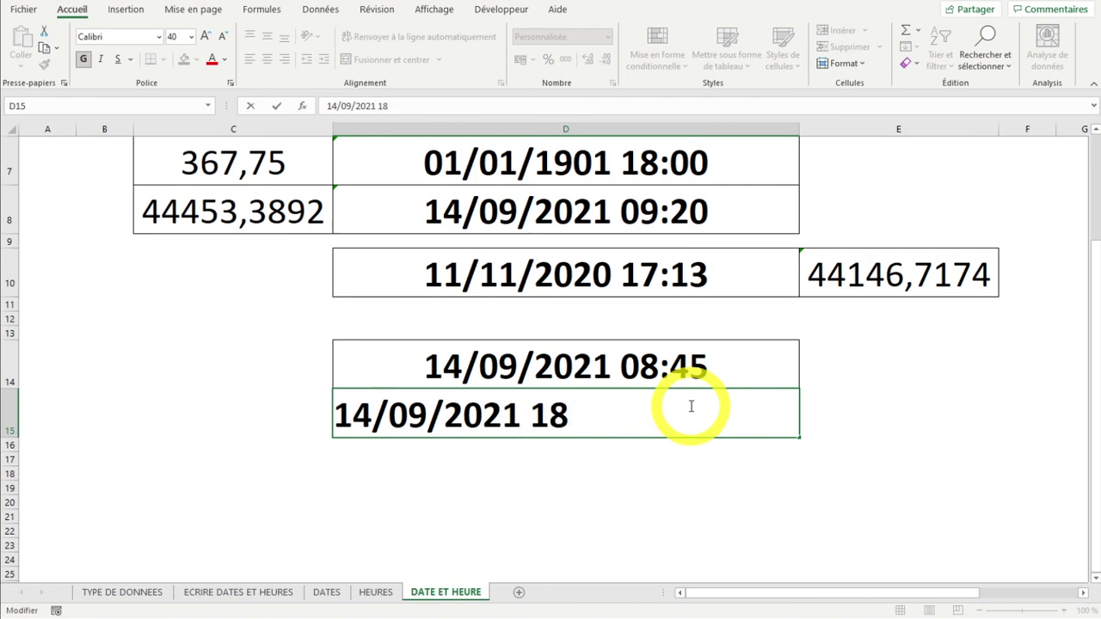
pyautogui.press('Return')
pyautogui.click(690, 407)
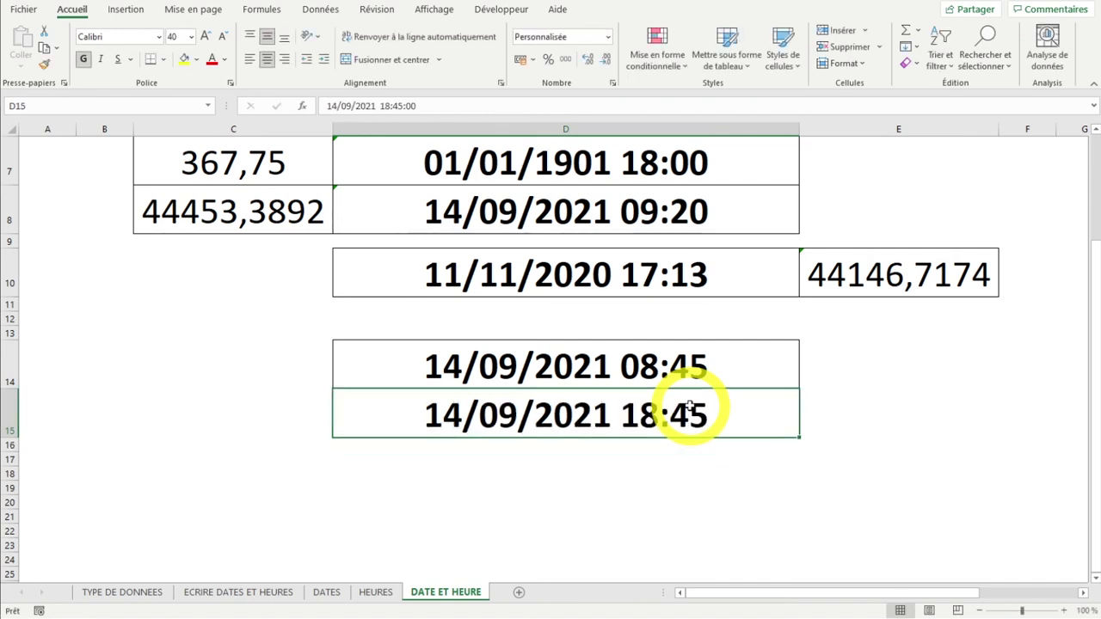
# Copy the number cell C8 with its formatting into D18
pyautogui.click(449, 490)
pyautogui.click(221, 244)
pyautogui.hotkey('ctrl', 'c')
pyautogui.click(522, 476)
pyautogui.hotkey('ctrl', 'v')
pyautogui.press('Escape')
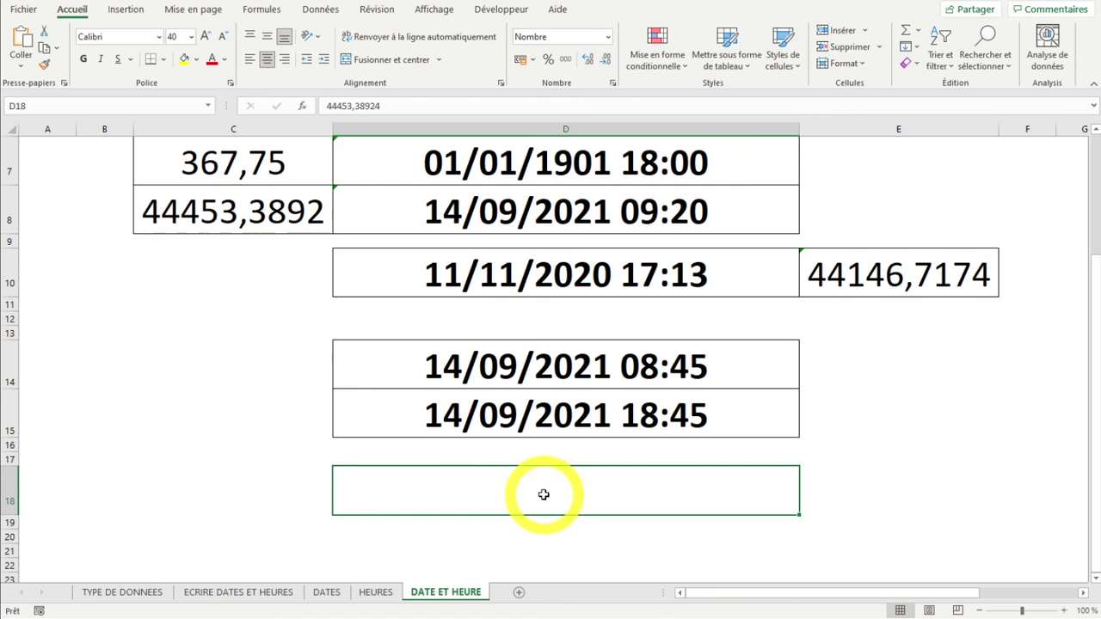
# Enter the formula =D15-D14 in D18 to calculate the time elapsed between the two dates
pyautogui.write('=')
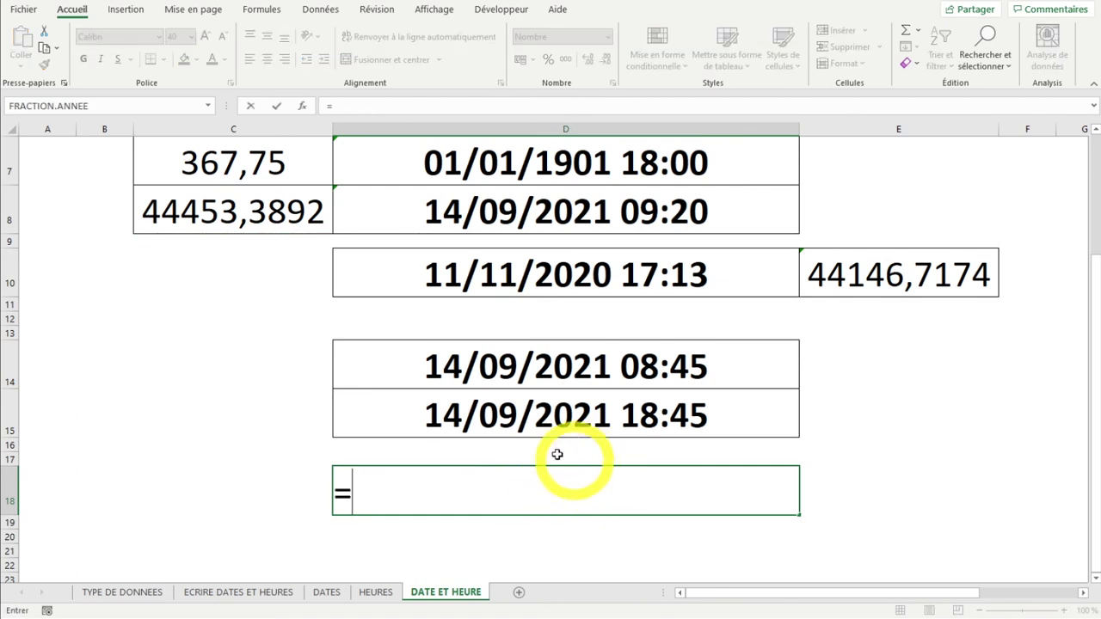
pyautogui.click(508, 412)
pyautogui.write('-')
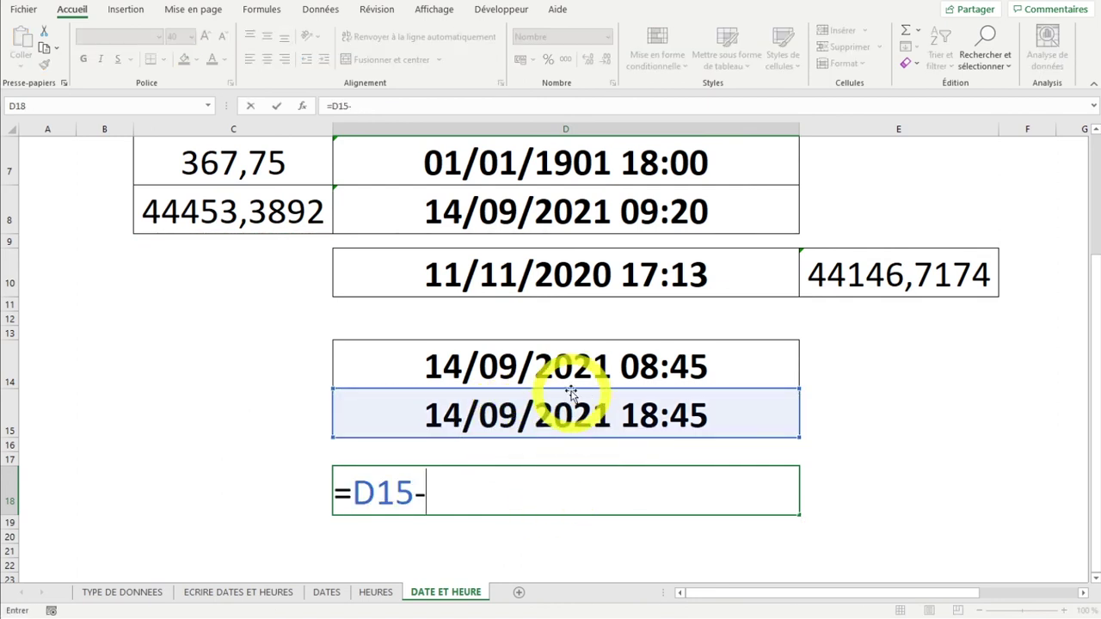
pyautogui.click(602, 370)
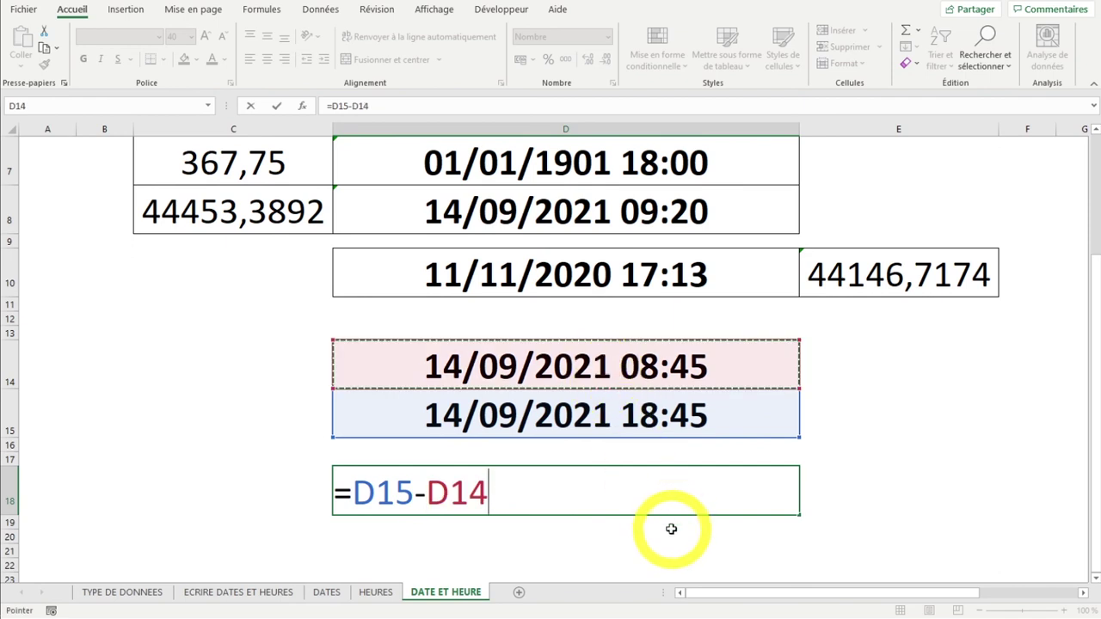
pyautogui.press('Return')
pyautogui.click(587, 495)
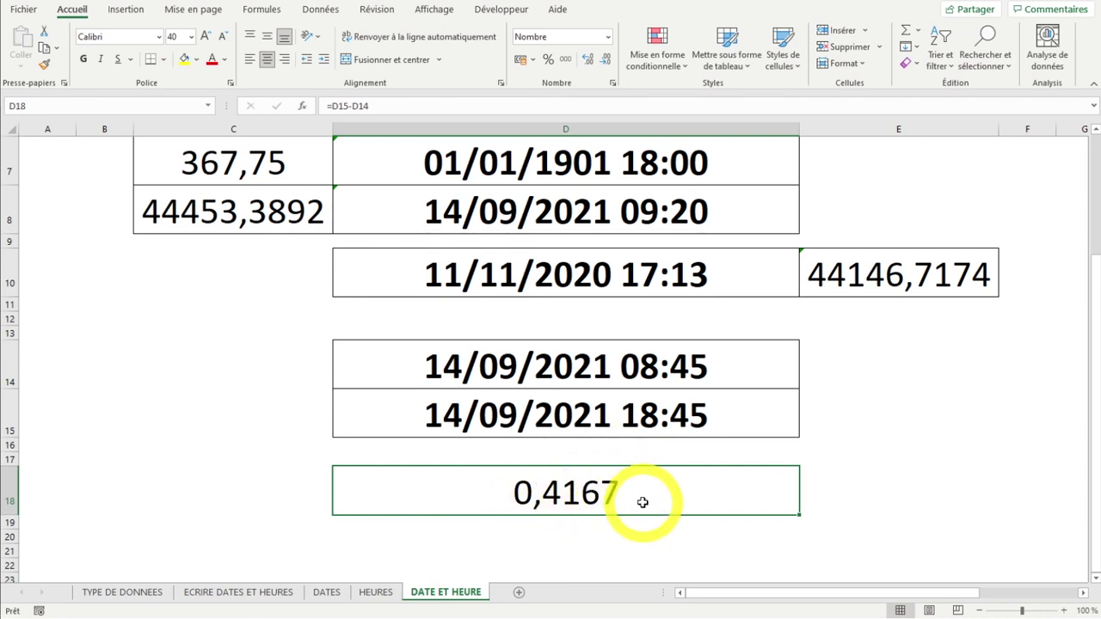
# Format the difference in D18 with the Heure category, using the type *13:30:55
pyautogui.rightClick(566, 487)
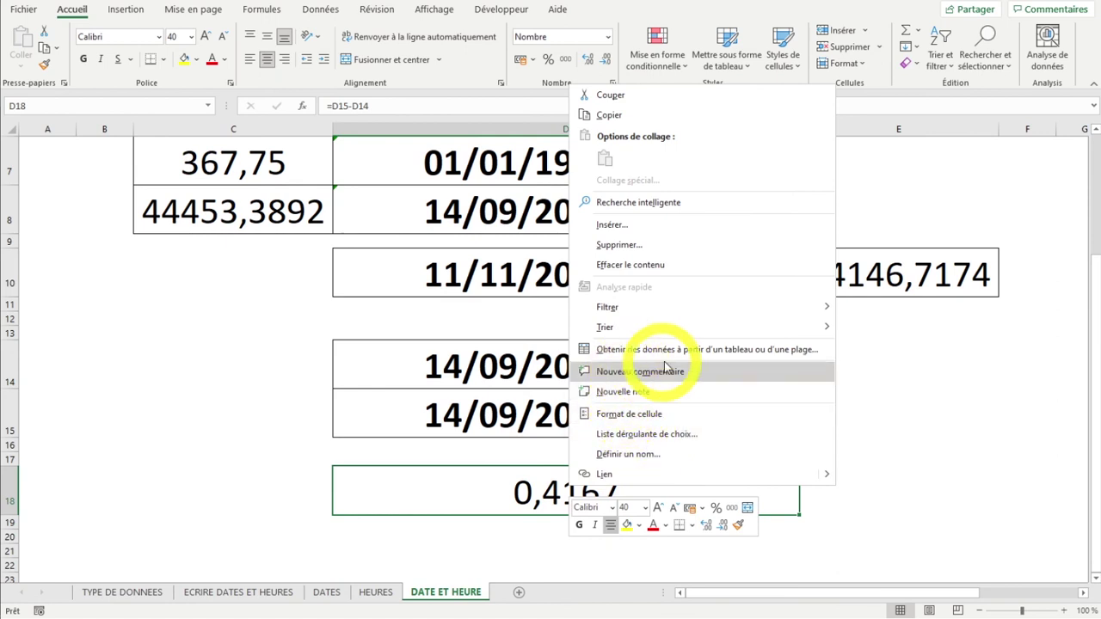
pyautogui.click(641, 413)
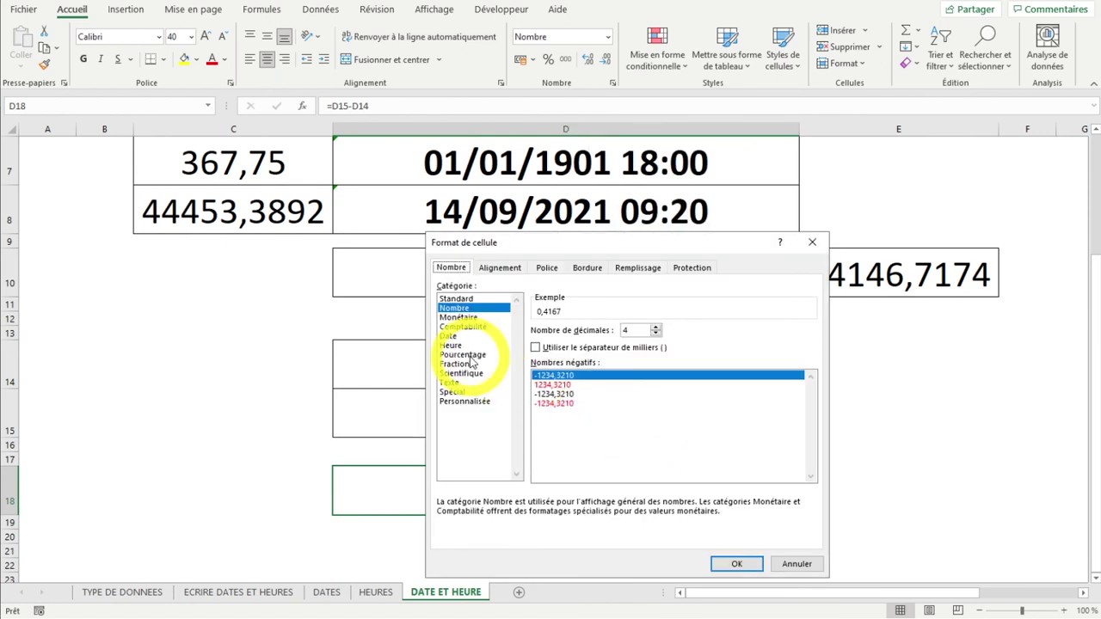
pyautogui.click(451, 345)
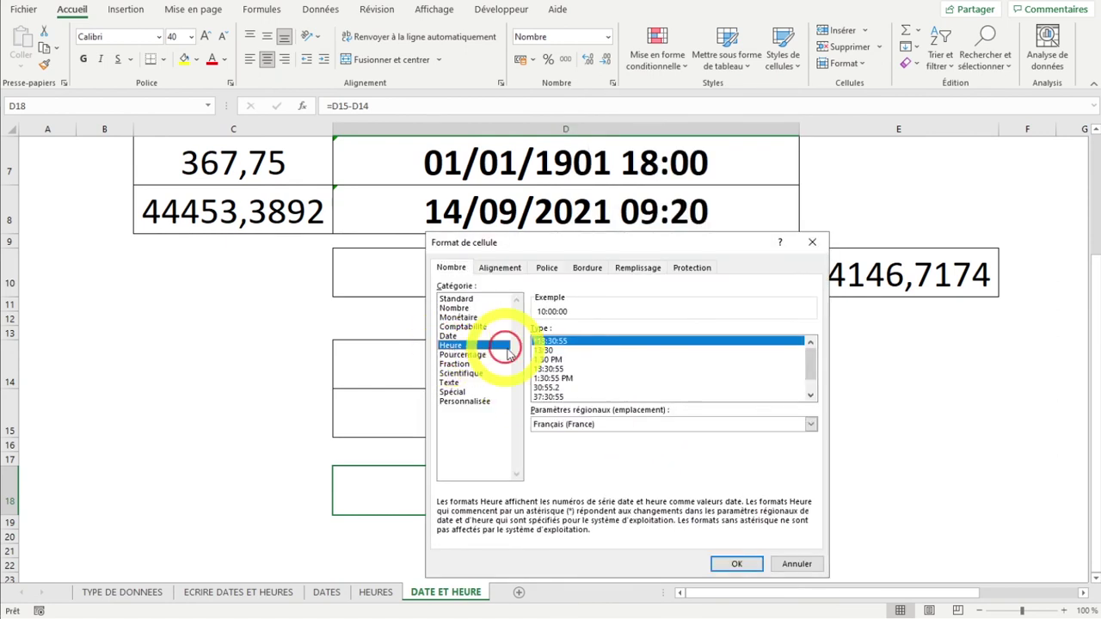
pyautogui.click(731, 563)
pyautogui.click(879, 491)
pyautogui.click(553, 493)
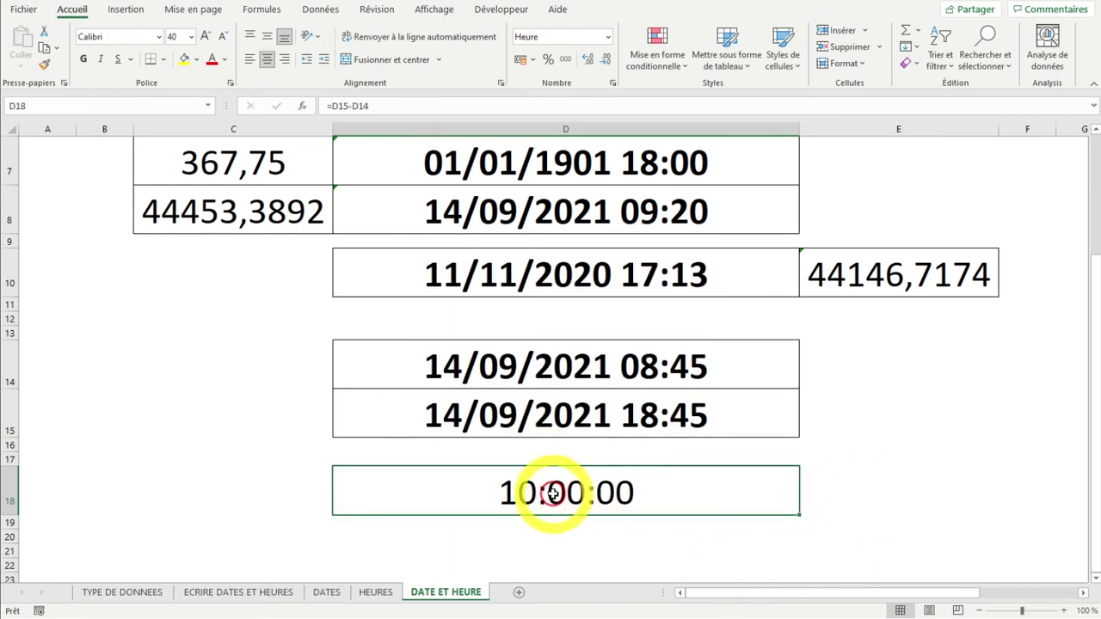
# Copy the two date-times and their difference, D14:D18, and paste the block starting at D22
pyautogui.click(577, 535)
pyautogui.scroll(-1, 564, 442)
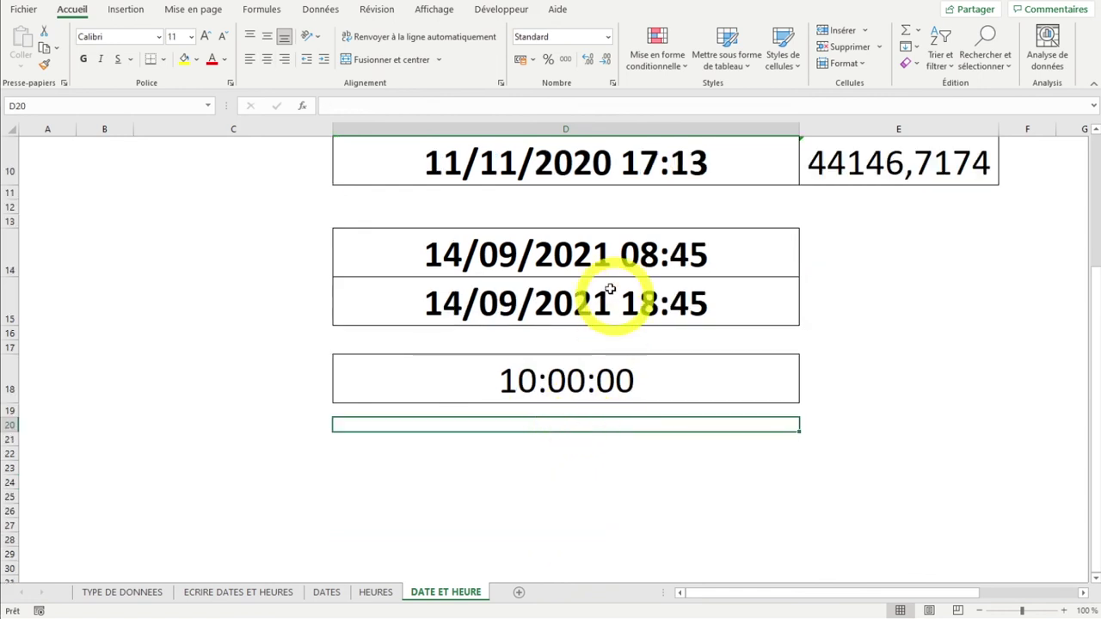
pyautogui.moveTo(593, 253); pyautogui.dragTo(582, 295)
pyautogui.hotkey('ctrl', 'c')
pyautogui.hotkey('ctrl', 'q')
pyautogui.click(541, 386)
pyautogui.scroll(-1, 541, 373)
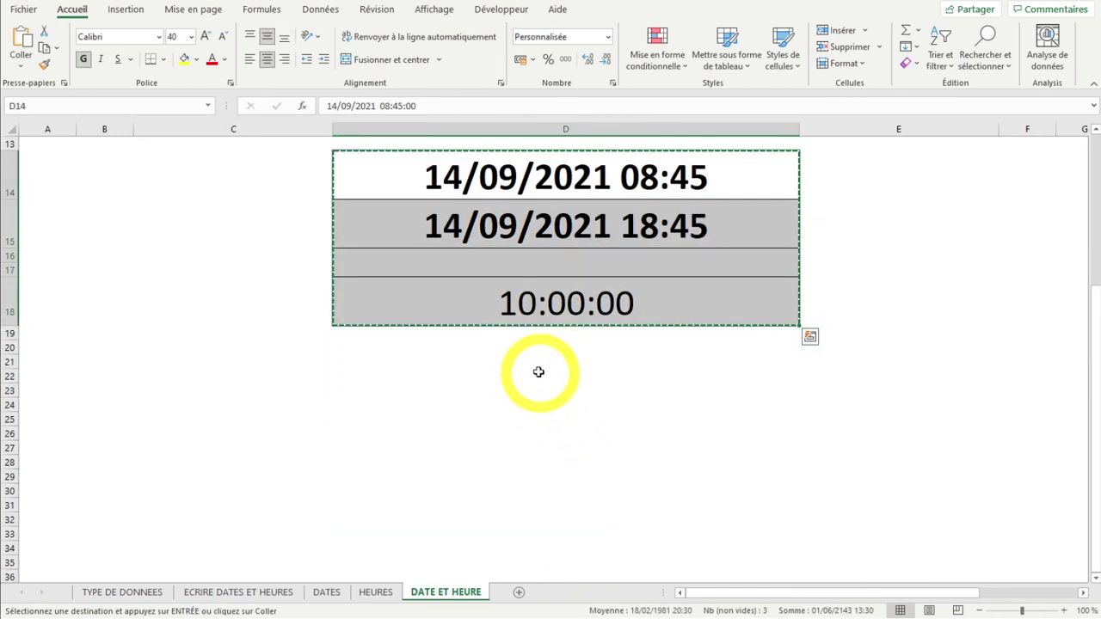
pyautogui.click(540, 421)
pyautogui.scroll(-1, 541, 420)
pyautogui.press('Return')
# Remove the time from the date-time in D22, keeping only 14/09/2021
pyautogui.doubleClick(630, 287)
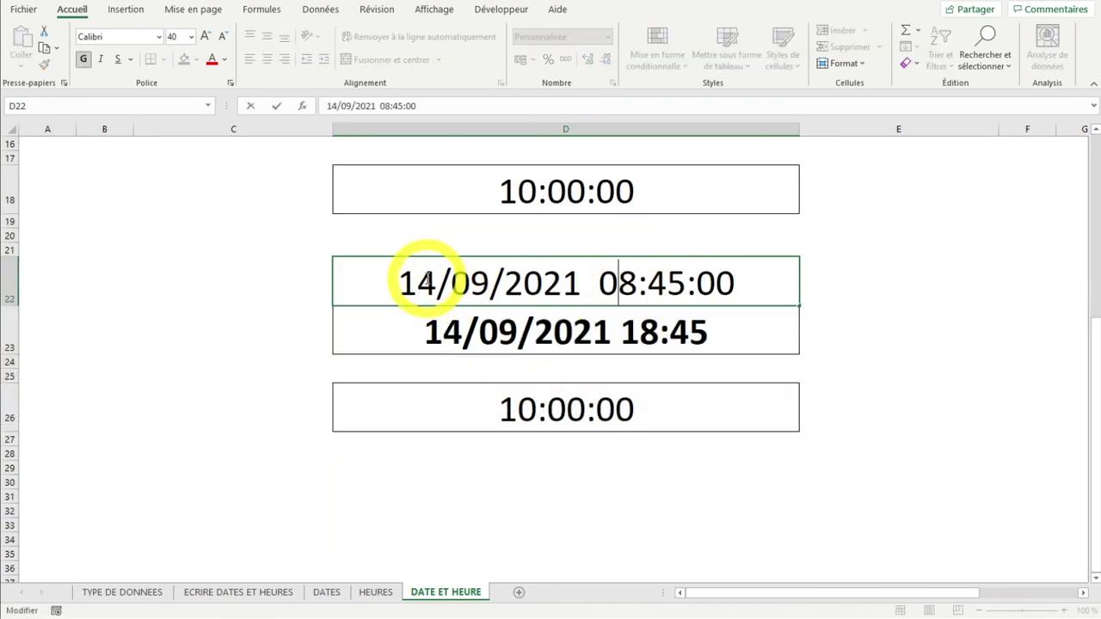
pyautogui.moveTo(590, 286); pyautogui.dragTo(811, 283)
pyautogui.press('BackSpace')
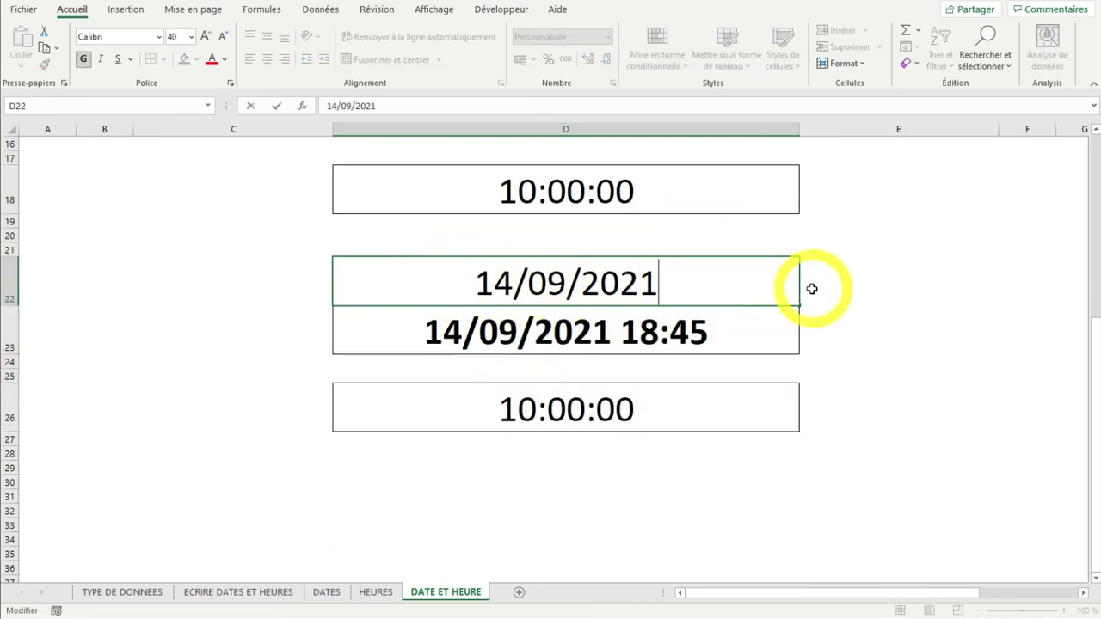
pyautogui.press('Return')
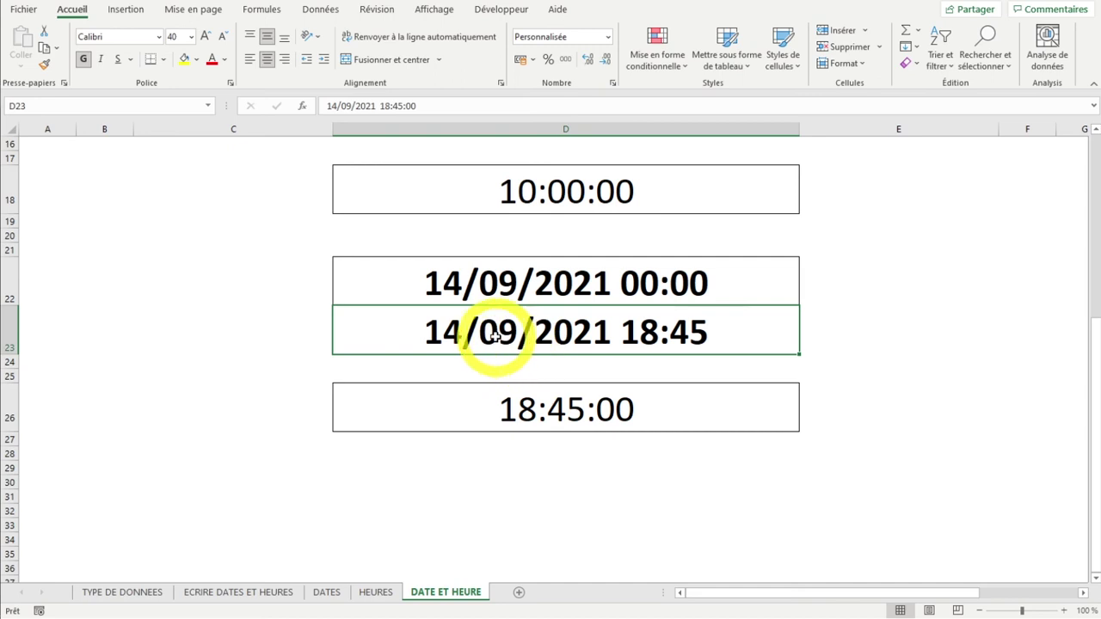
# Change the entry in D23 to the date 18/10/2021 without a time
pyautogui.doubleClick(430, 332)
pyautogui.moveTo(375, 332); pyautogui.dragTo(359, 331)
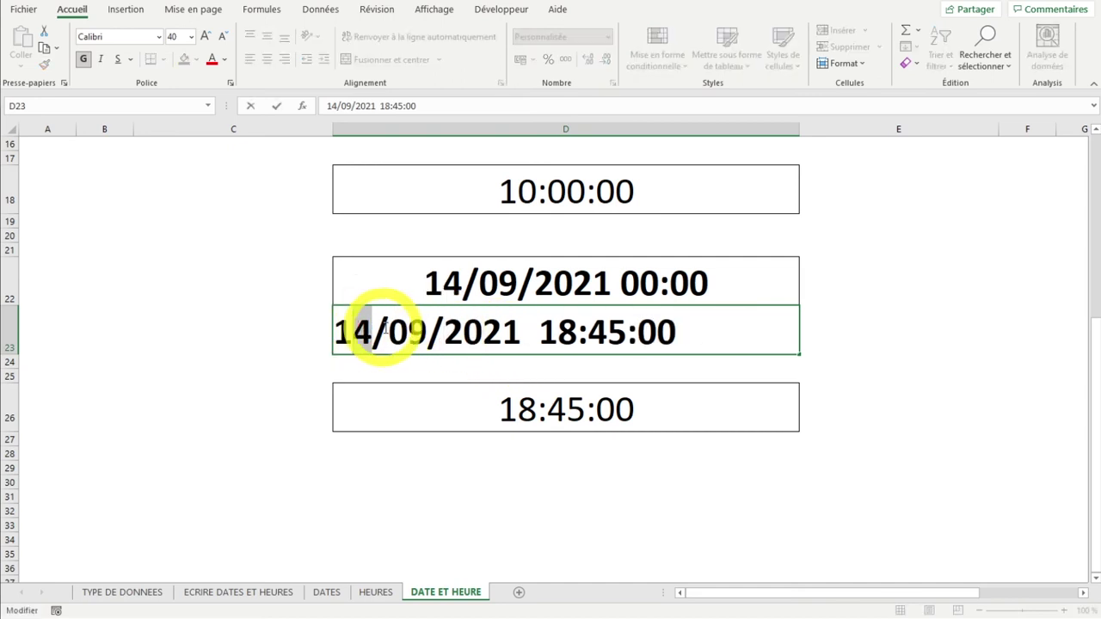
pyautogui.write('8')
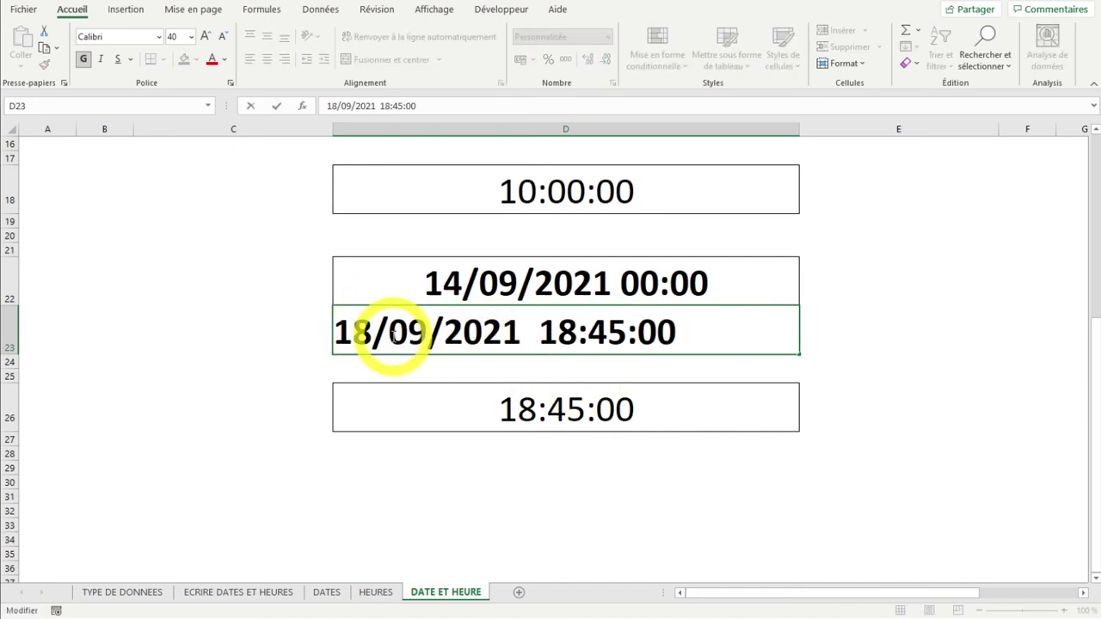
pyautogui.doubleClick(403, 331)
pyautogui.write('10')
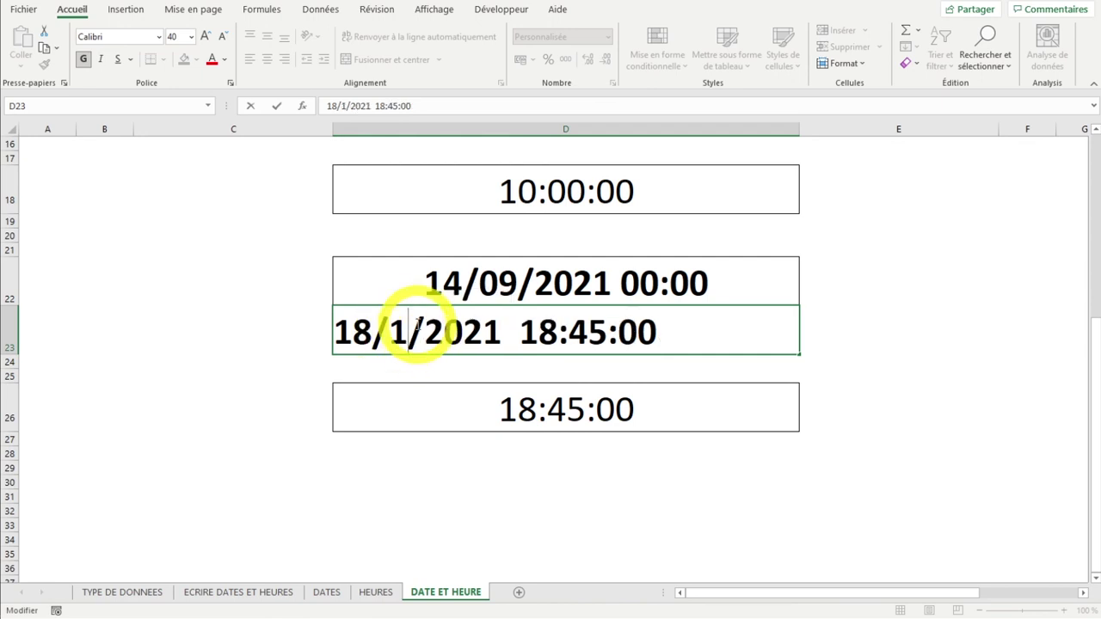
pyautogui.moveTo(530, 334); pyautogui.dragTo(762, 344)
pyautogui.press('Delete')
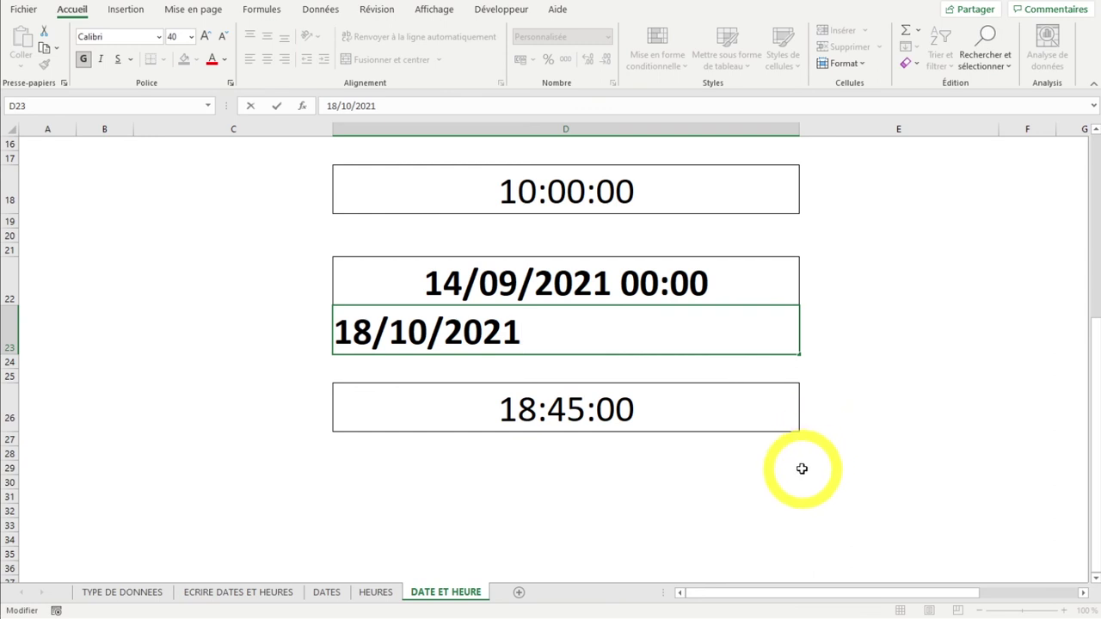
pyautogui.press('Return')
# Apply the Nombre format to the difference in D26 and check it against the two dates in D22 and D23
pyautogui.click(666, 387)
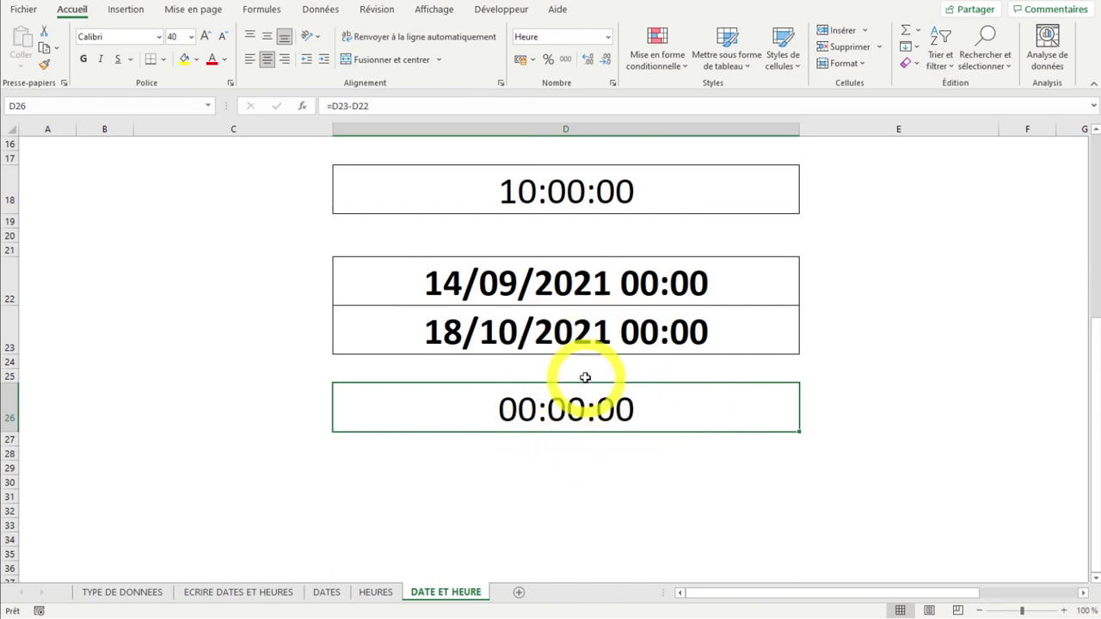
pyautogui.click(608, 37)
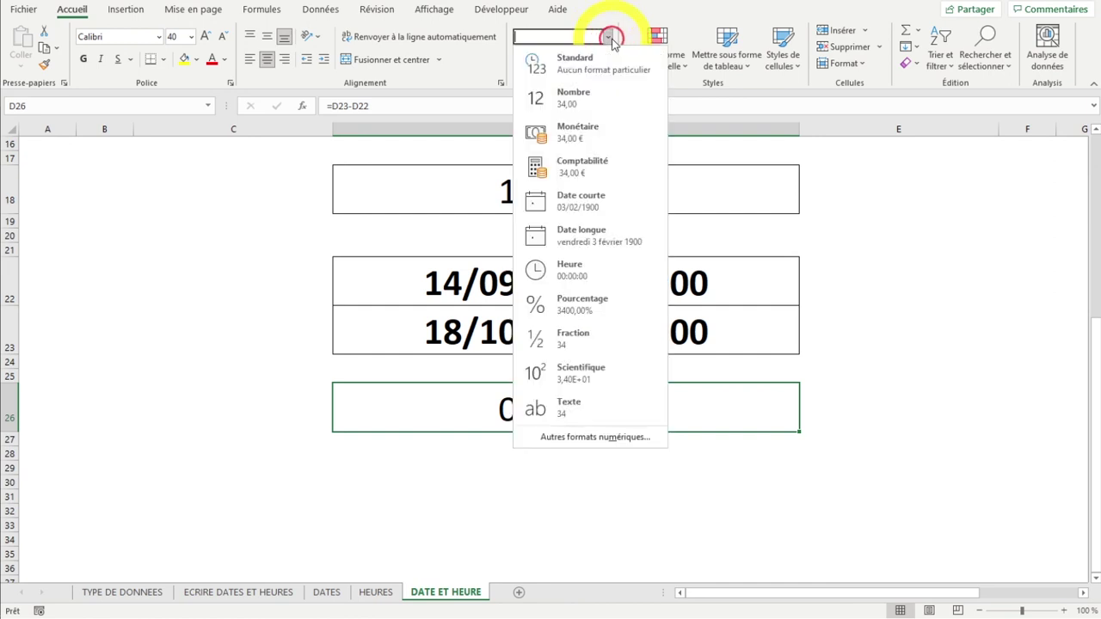
pyautogui.click(599, 93)
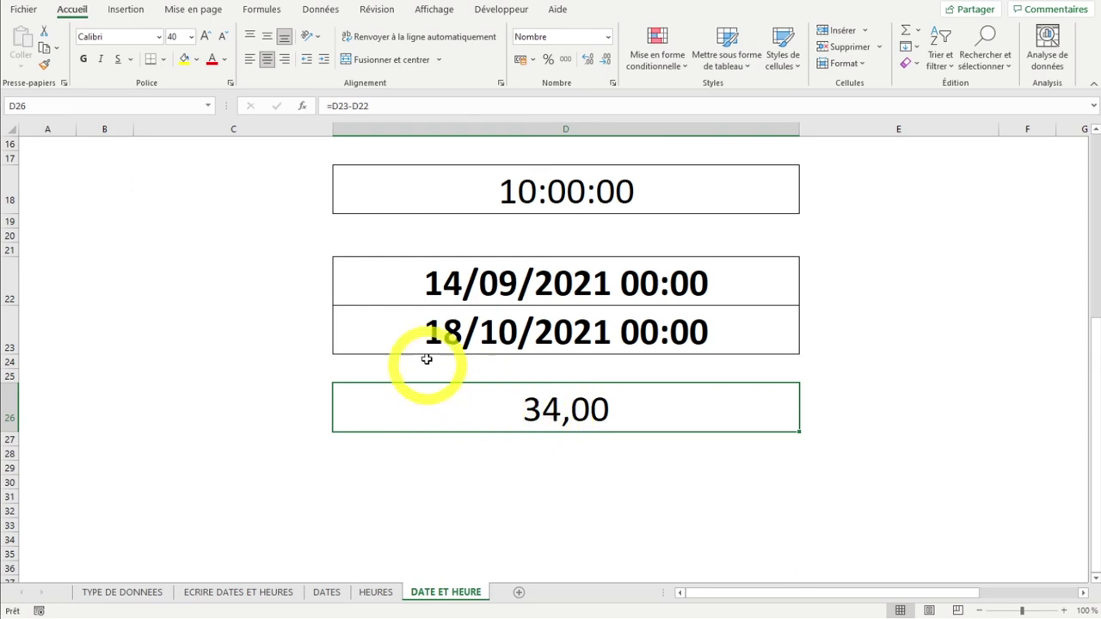
pyautogui.click(455, 336)
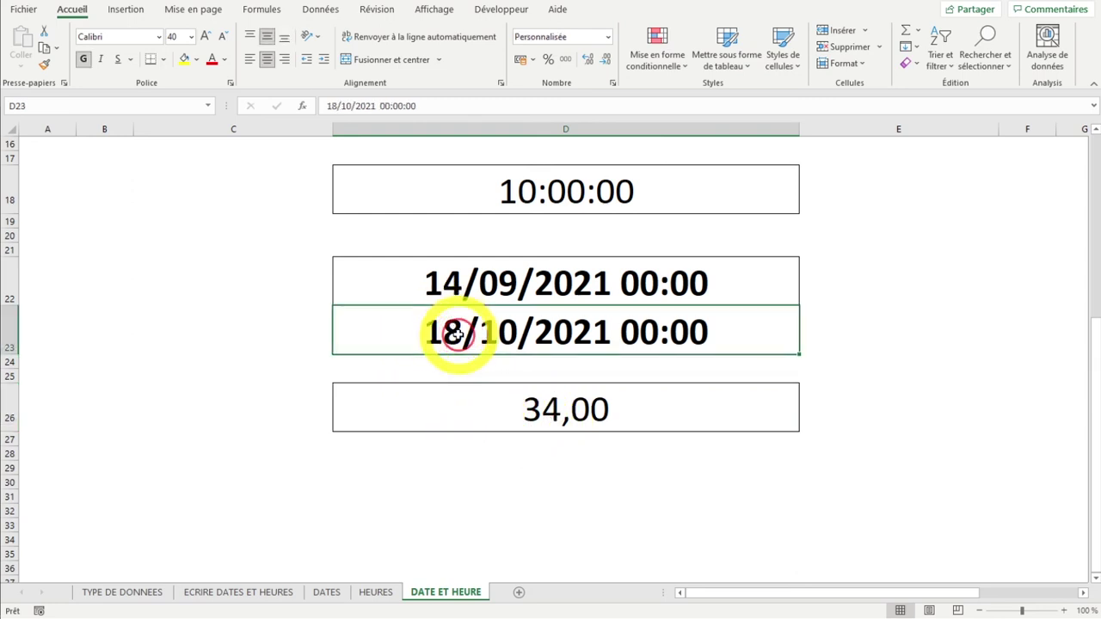
pyautogui.click(458, 285)
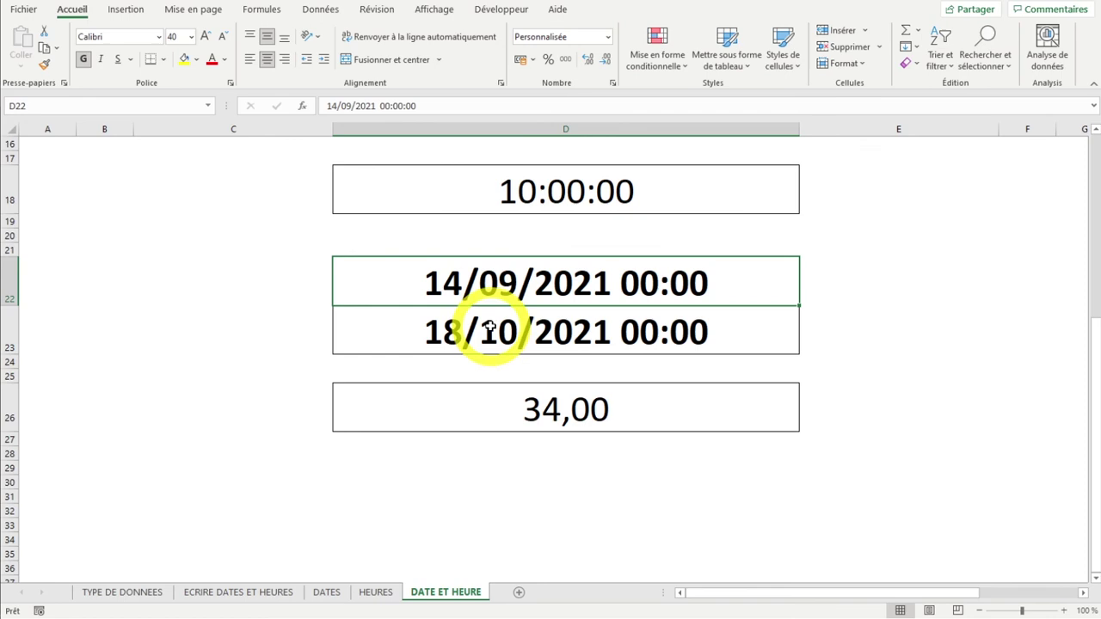
pyautogui.click(546, 409)
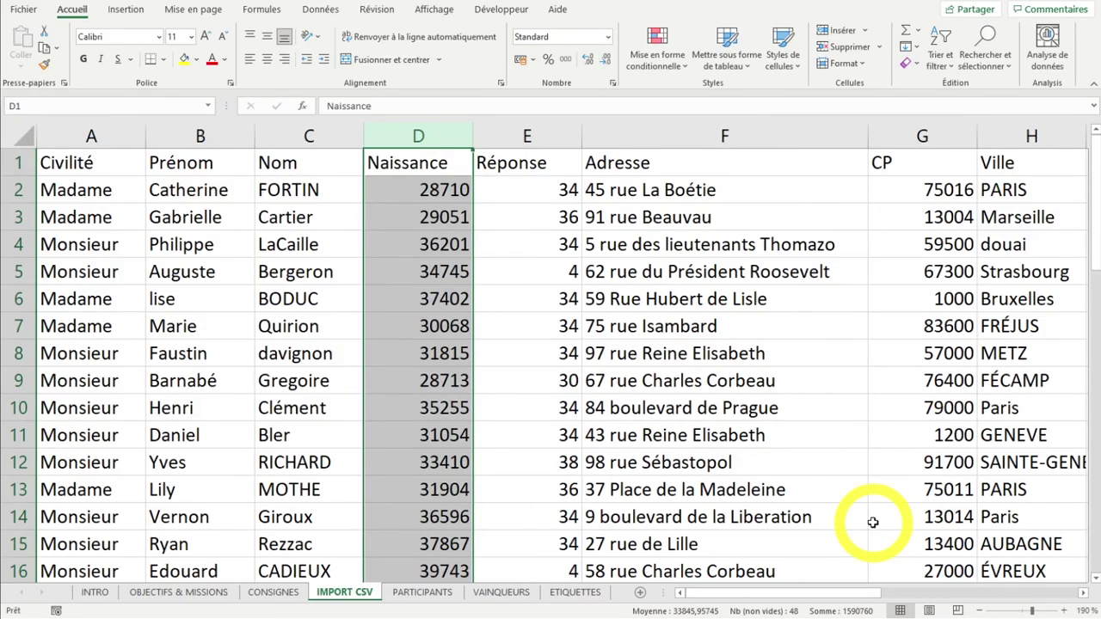
# Compare the Naissance dates on the PARTICIPANTS sheet with the raw serial numbers in column D of the IMPORT CSV sheet
pyautogui.click(422, 592)
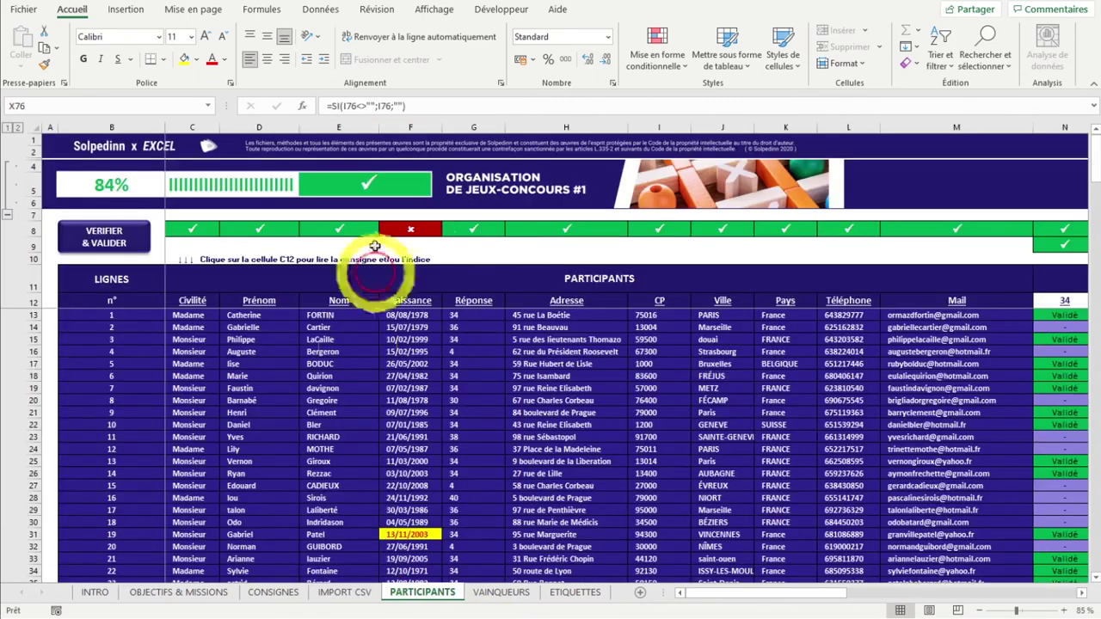
pyautogui.click(345, 592)
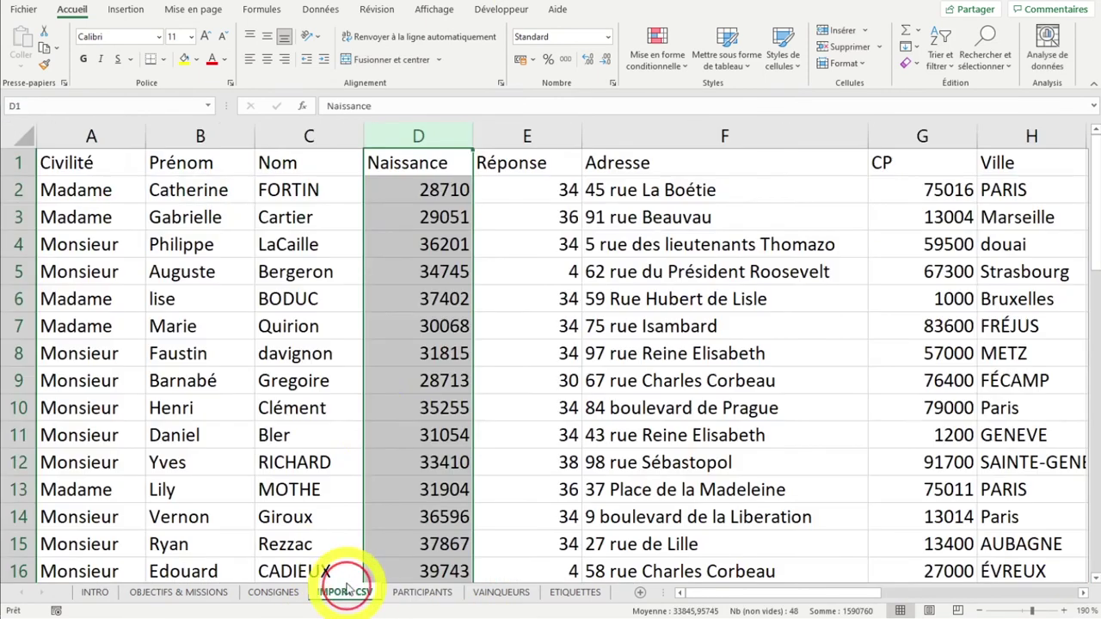
pyautogui.click(226, 241)
pyautogui.click(430, 137)
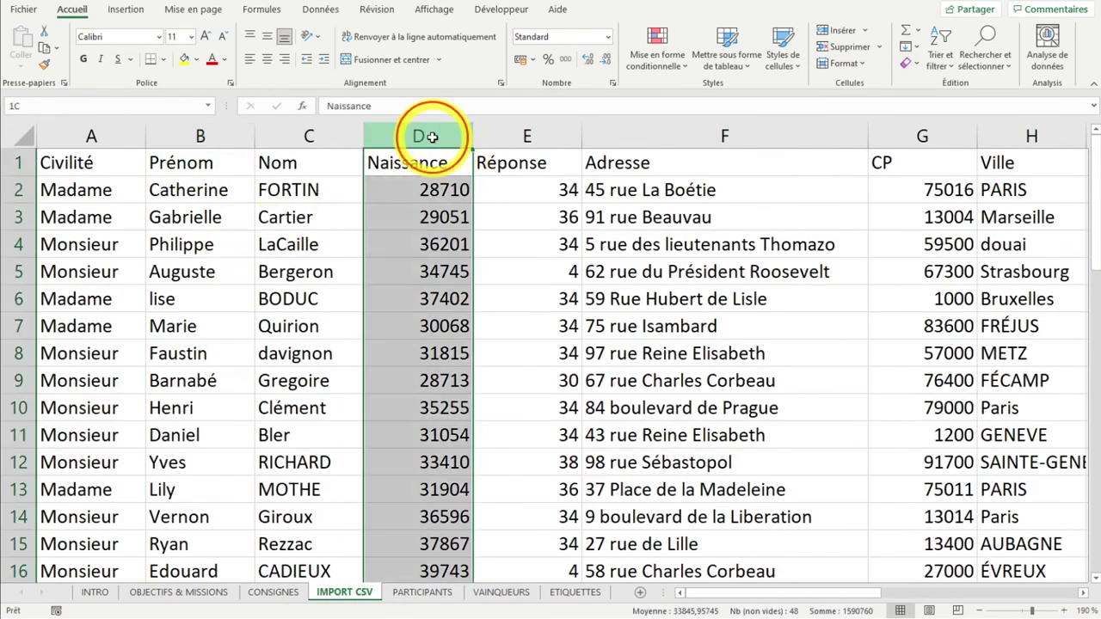
pyautogui.click(424, 188)
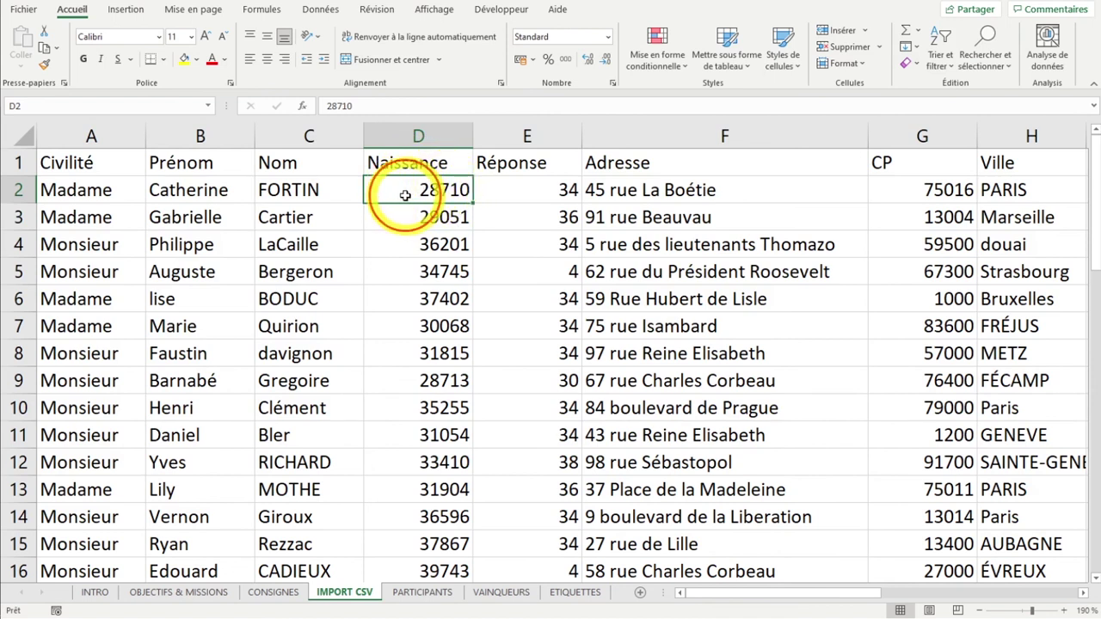
pyautogui.click(449, 324)
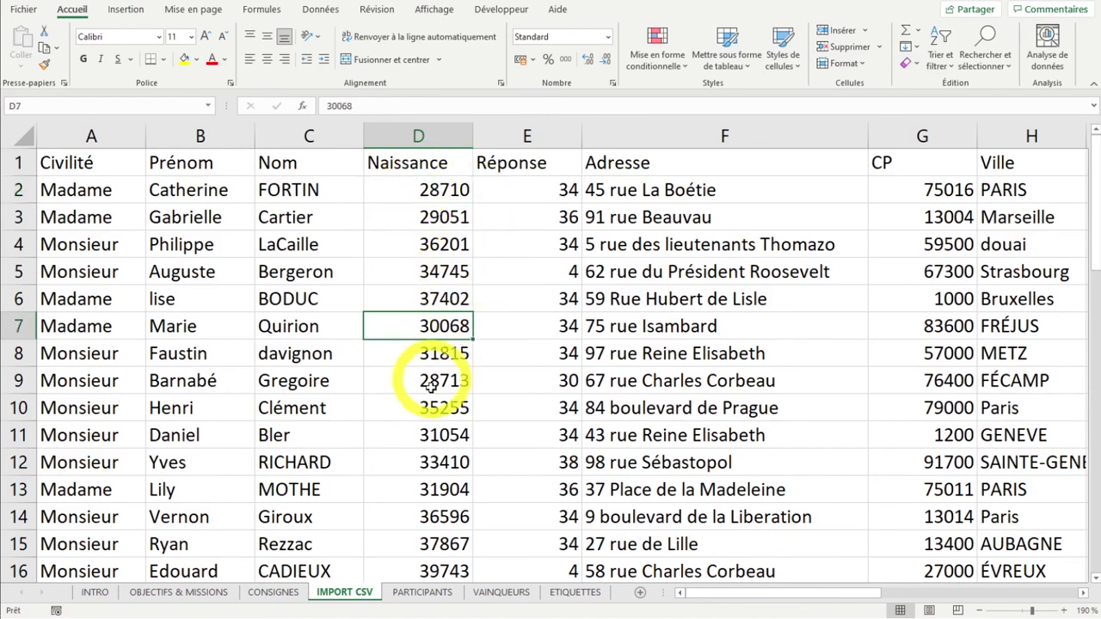
pyautogui.click(441, 434)
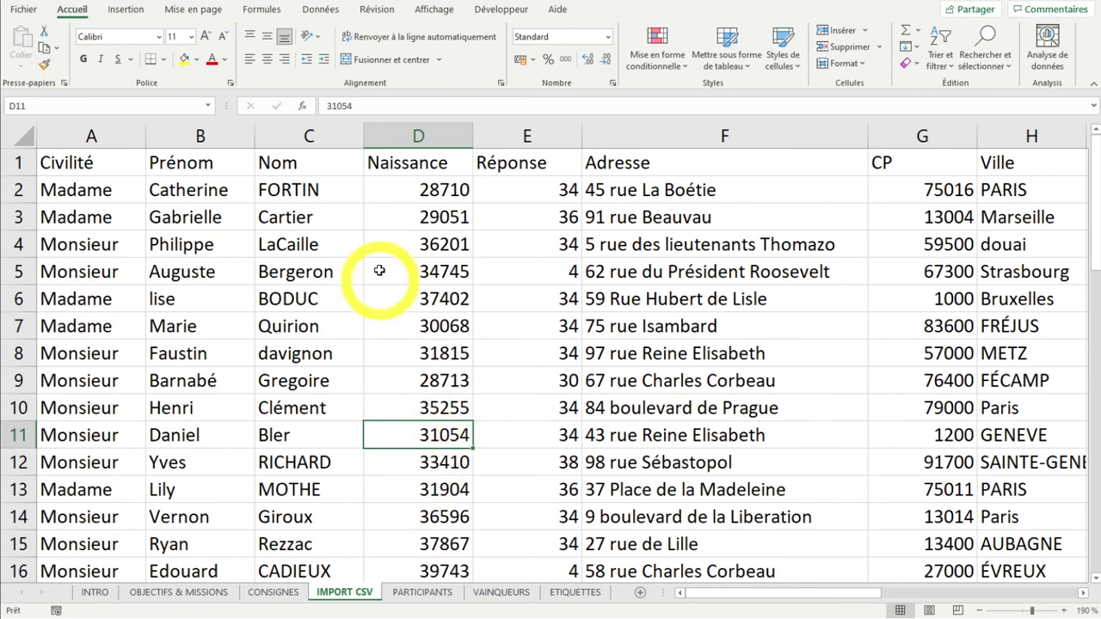
pyautogui.scroll(-6, 421, 327)
pyautogui.scroll(1, 445, 447)
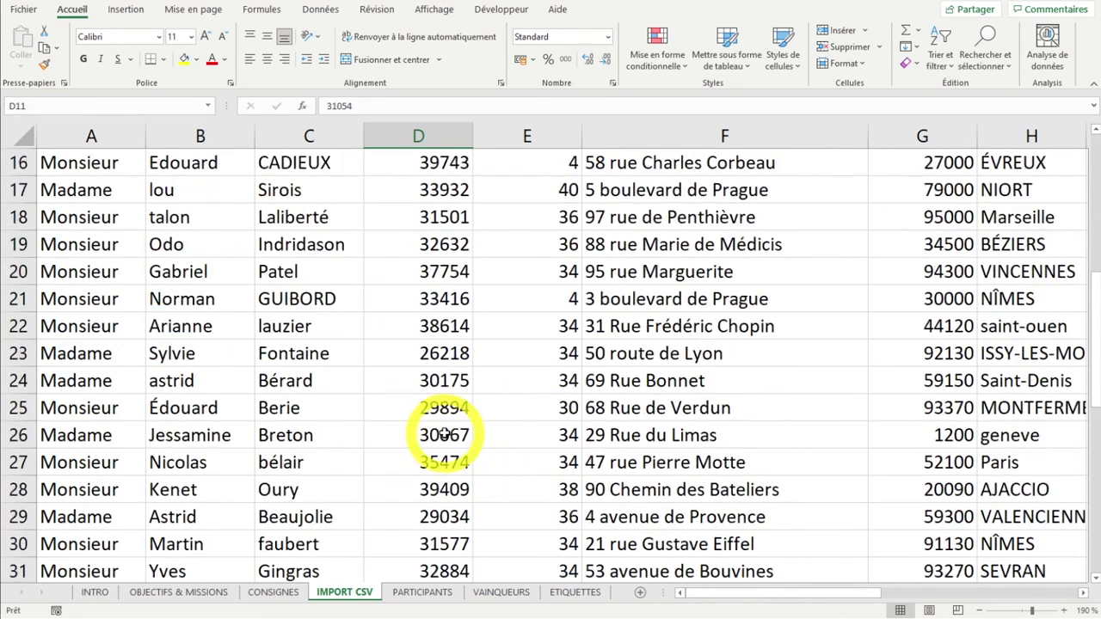
pyautogui.scroll(5, 445, 435)
pyautogui.click(437, 238)
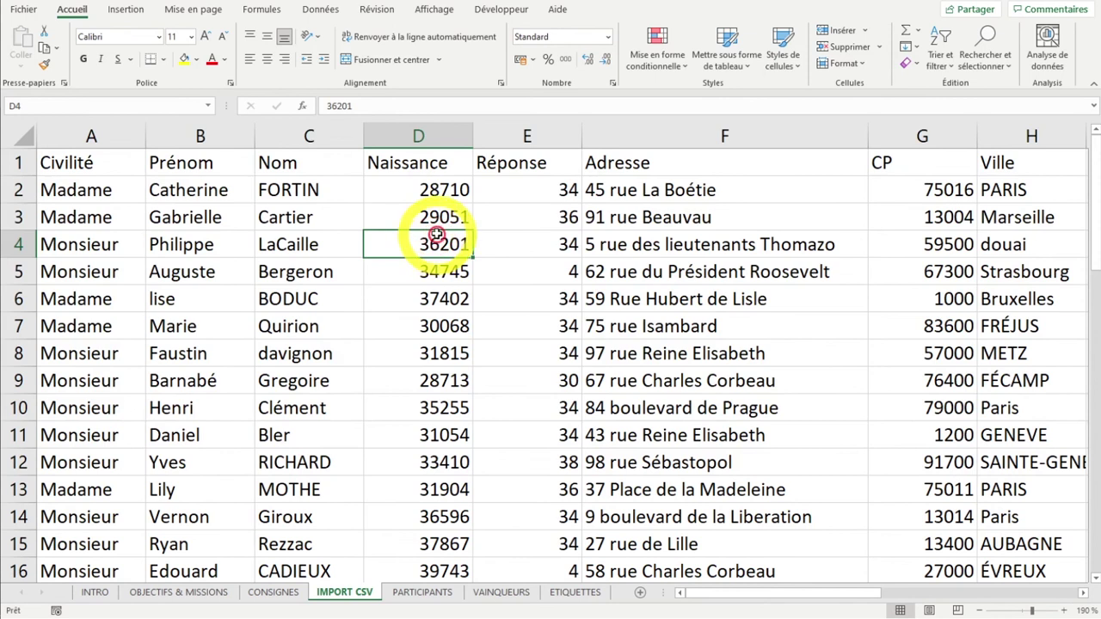
pyautogui.click(435, 189)
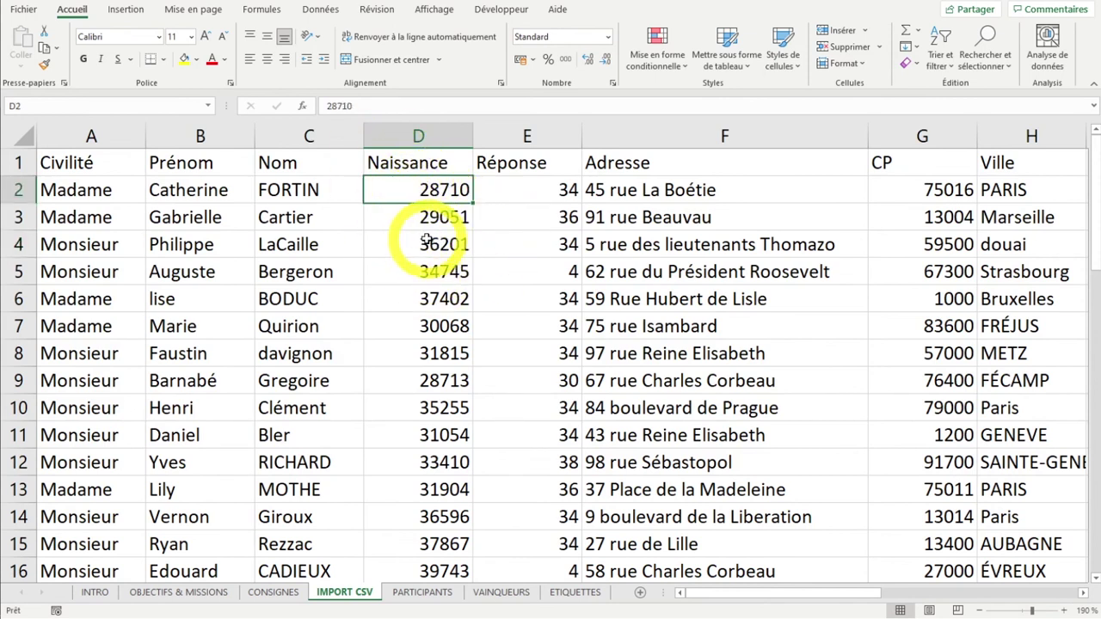
# Format the whole Naissance column D as Date courte and widen the column slightly
pyautogui.click(419, 138)
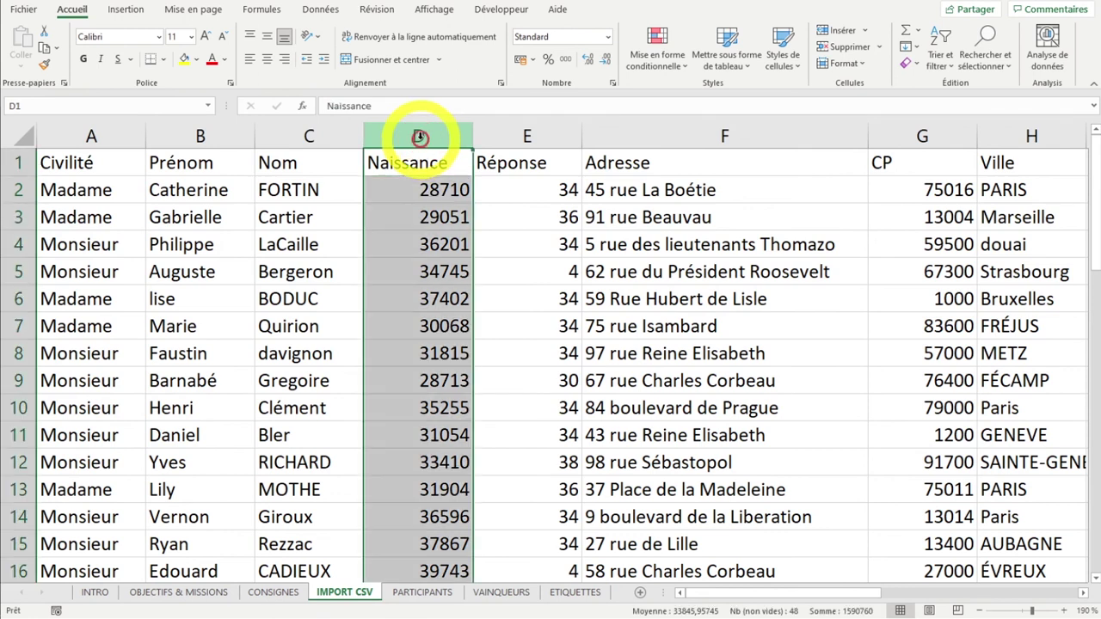
pyautogui.click(609, 39)
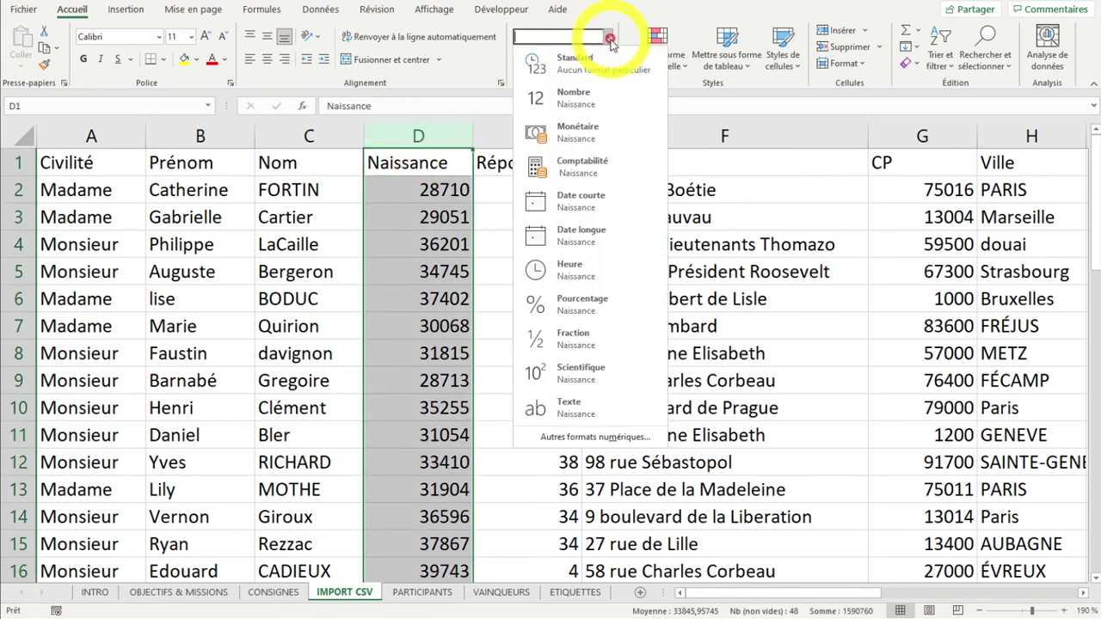
pyautogui.click(571, 212)
pyautogui.click(479, 327)
pyautogui.moveTo(474, 137); pyautogui.dragTo(497, 143)
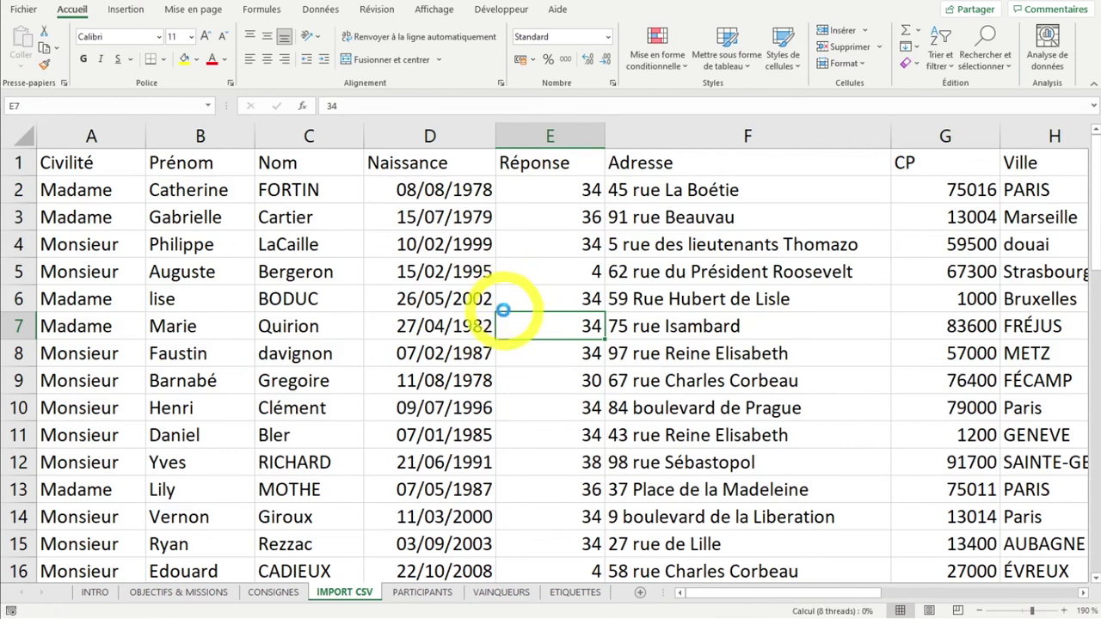
# Undo the widening and the Date courte formatting of the Naissance column
pyautogui.hotkey('ctrl', 'z')
pyautogui.hotkey('ctrl', 'z')
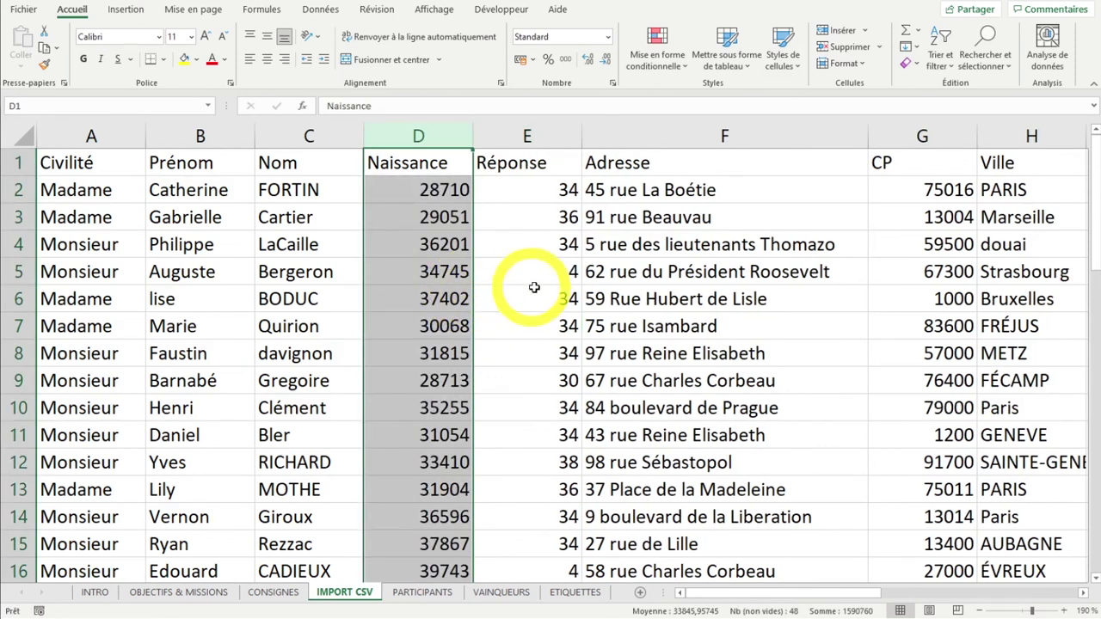
pyautogui.click(538, 272)
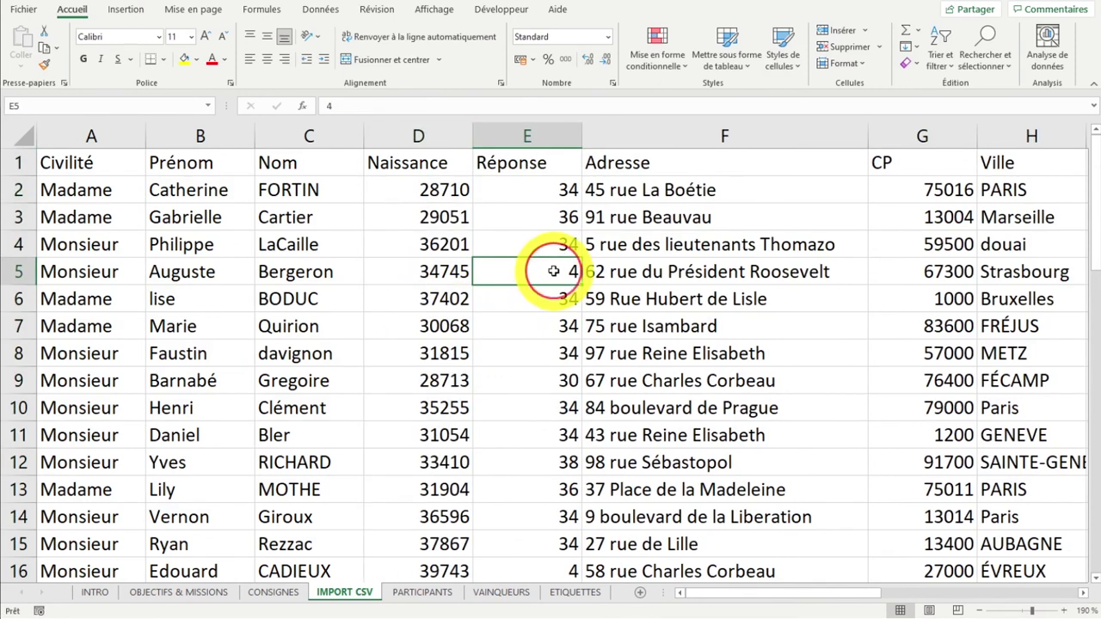
pyautogui.click(653, 301)
pyautogui.click(492, 282)
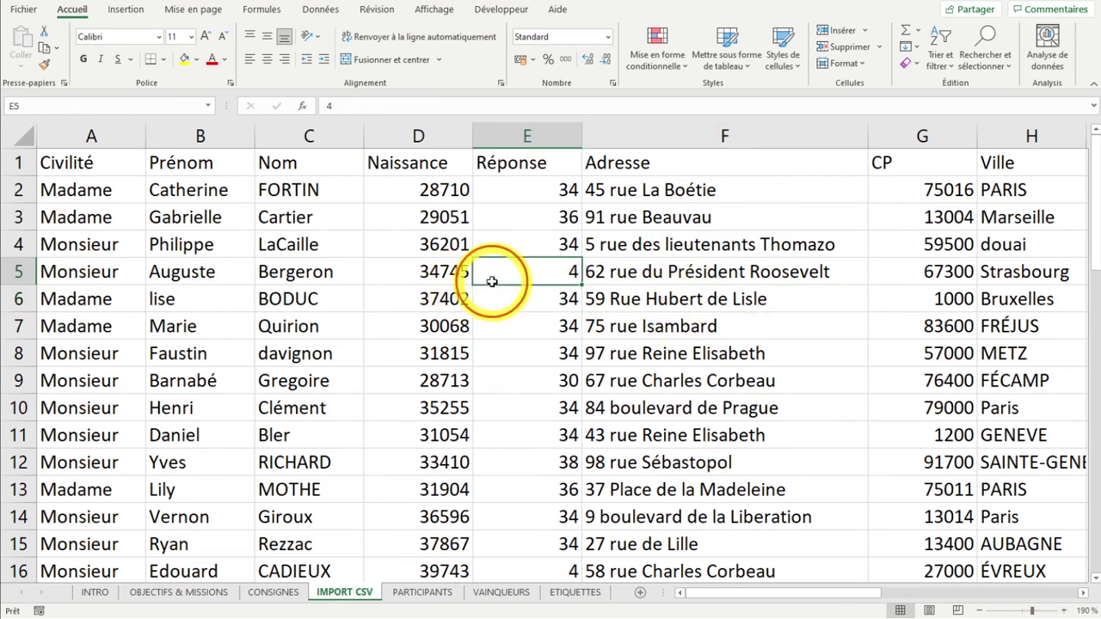
pyautogui.click(425, 188)
pyautogui.moveTo(423, 187); pyautogui.dragTo(477, 329)
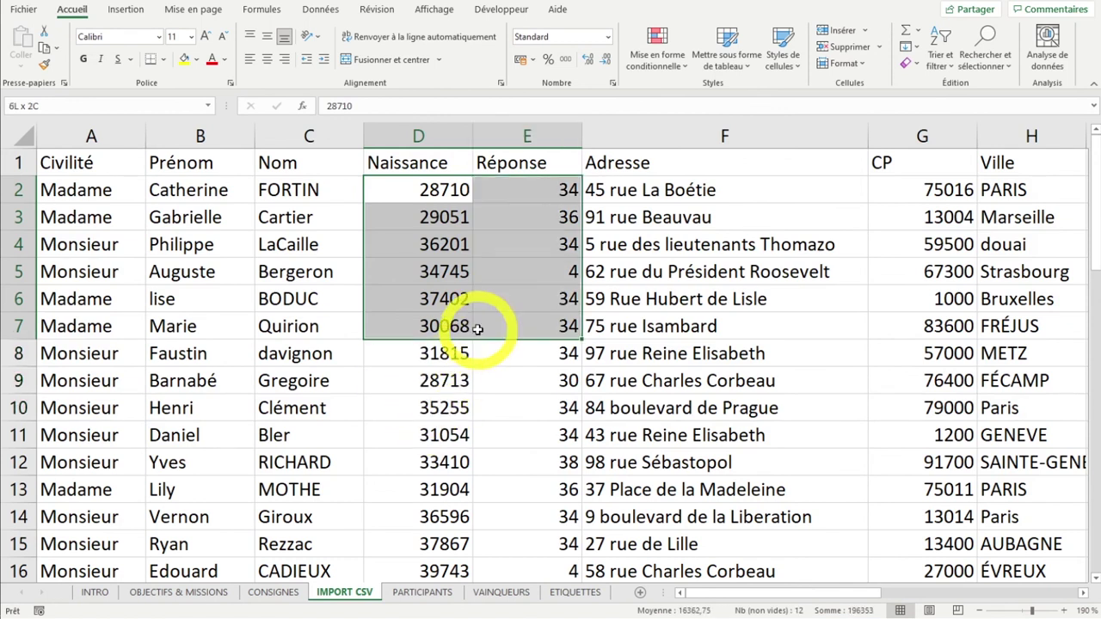
pyautogui.click(442, 187)
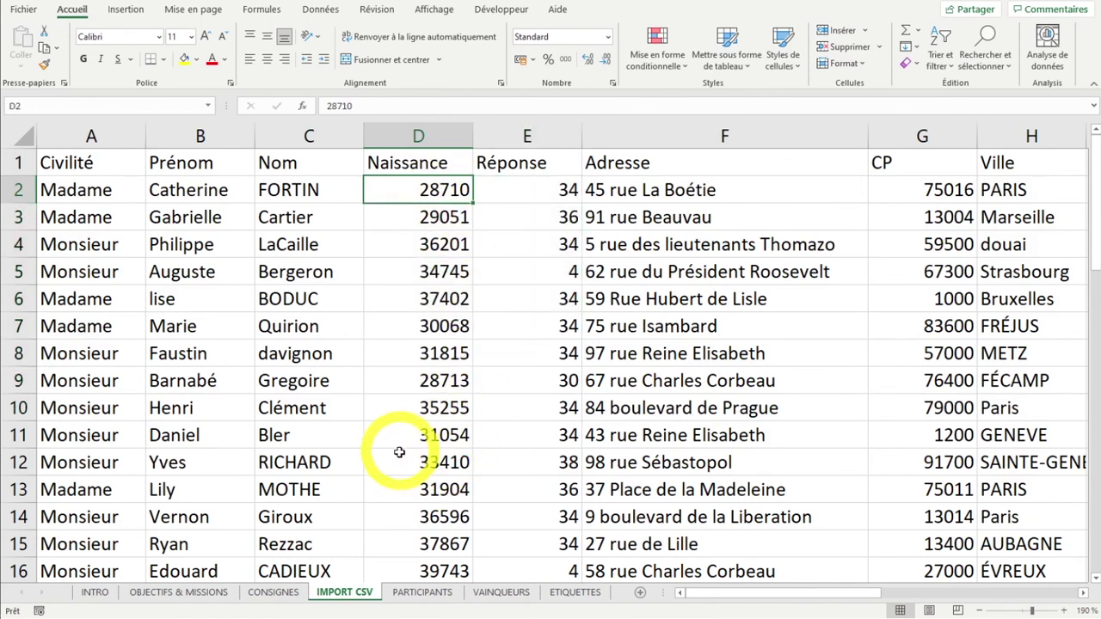